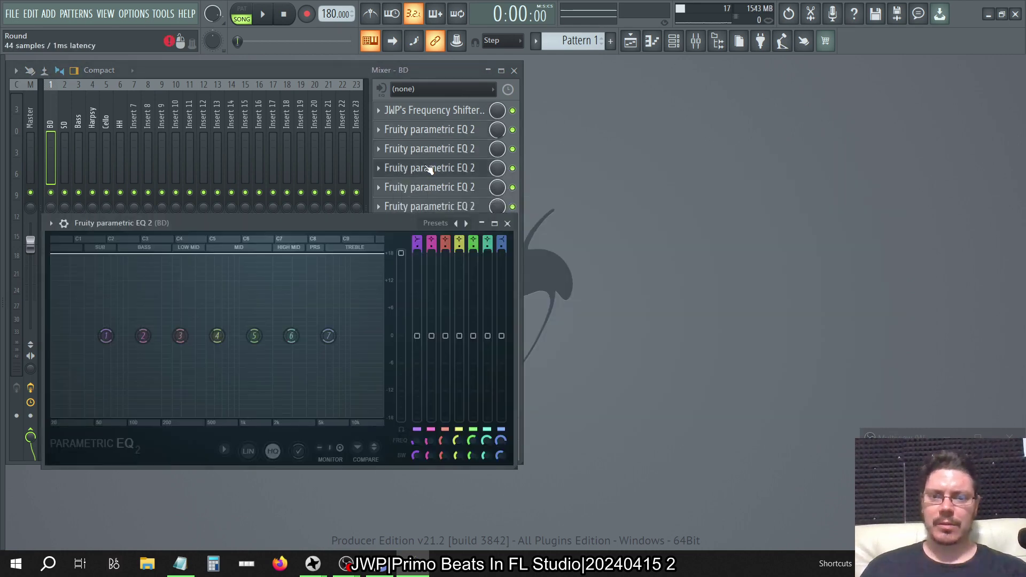
# Examine the effect chains on the BD, SD, Bass, Harpsy and HH mixer tracks, starting with BD's Parametric EQ 2.
pyautogui.click(429, 188)
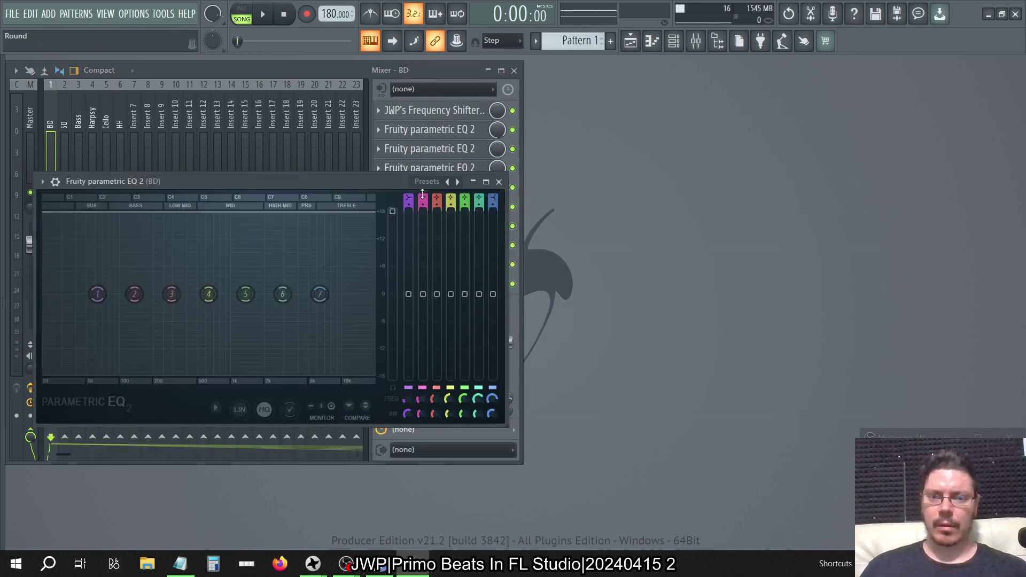
pyautogui.click(500, 182)
pyautogui.click(95, 99)
pyautogui.click(117, 105)
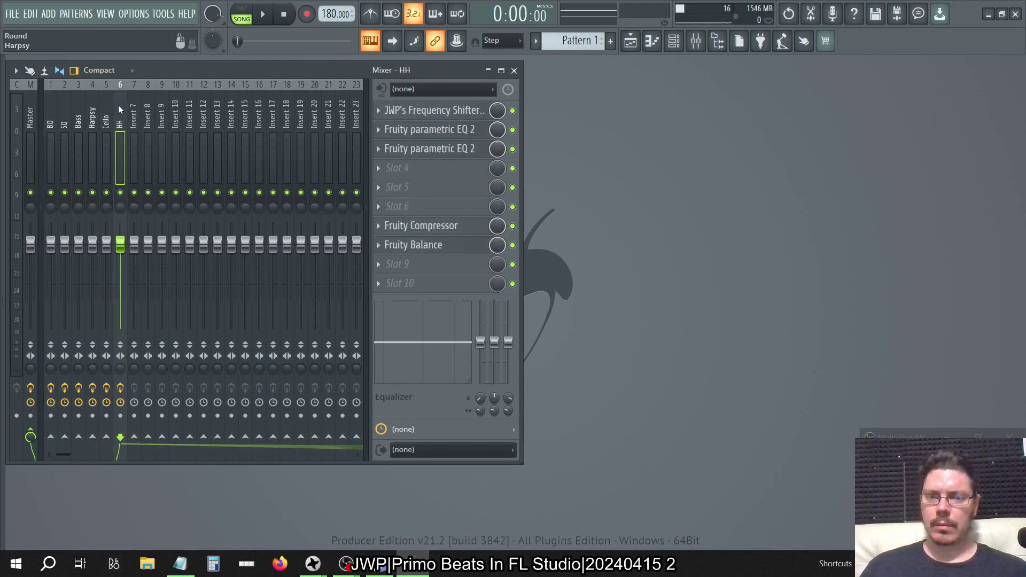
pyautogui.click(88, 107)
pyautogui.click(78, 107)
pyautogui.click(65, 108)
pyautogui.click(54, 109)
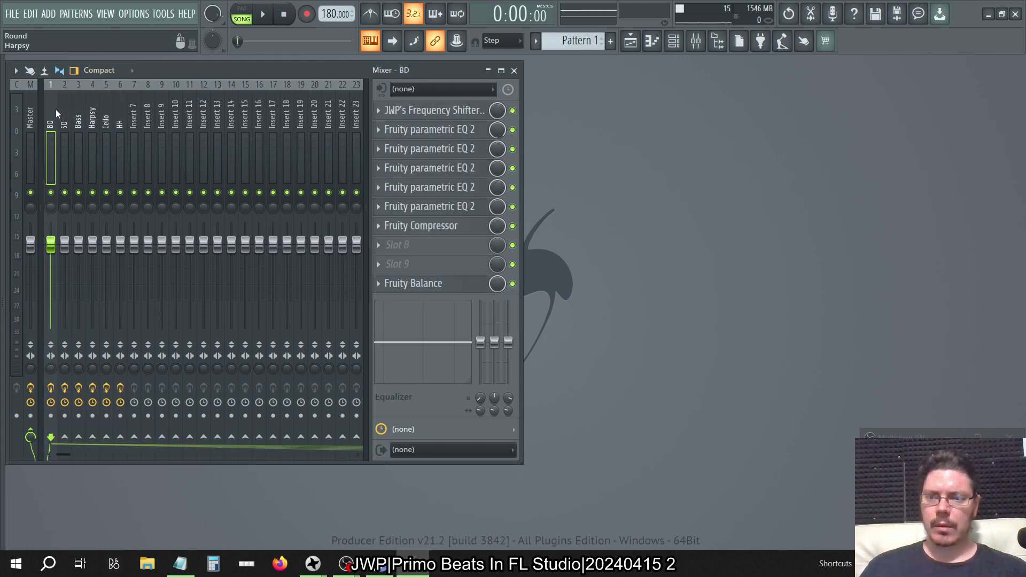
pyautogui.click(64, 111)
pyautogui.click(79, 114)
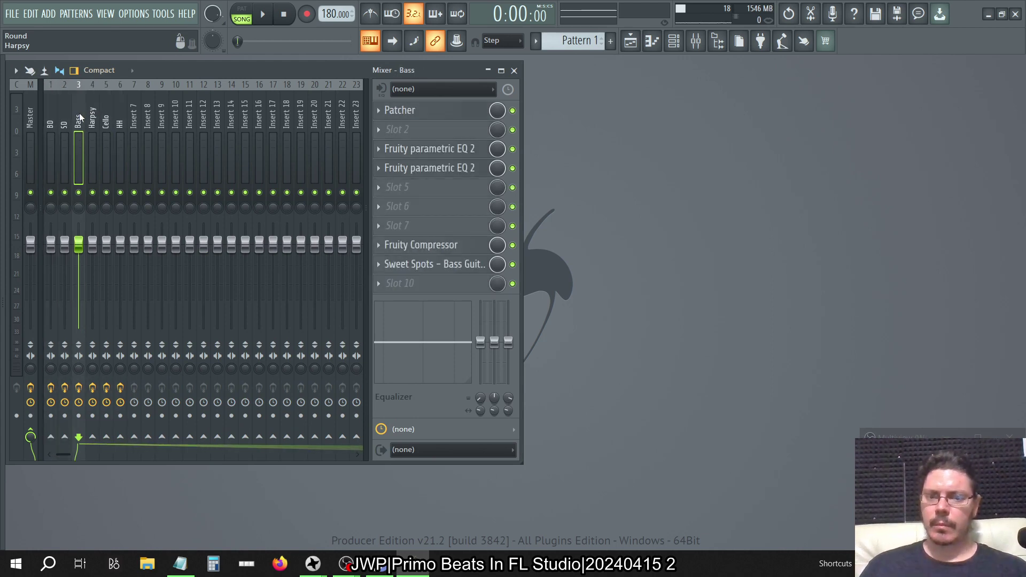
pyautogui.moveTo(47, 123)
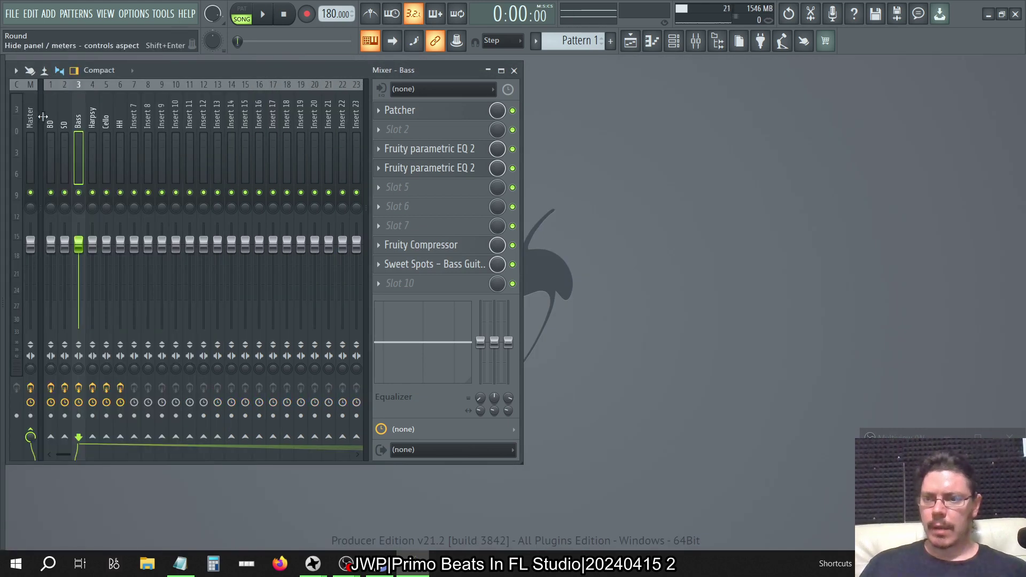
# Move the mixer window aside to free workspace and bring up the Master track's effect chain.
pyautogui.moveTo(201, 69); pyautogui.dragTo(702, 73)
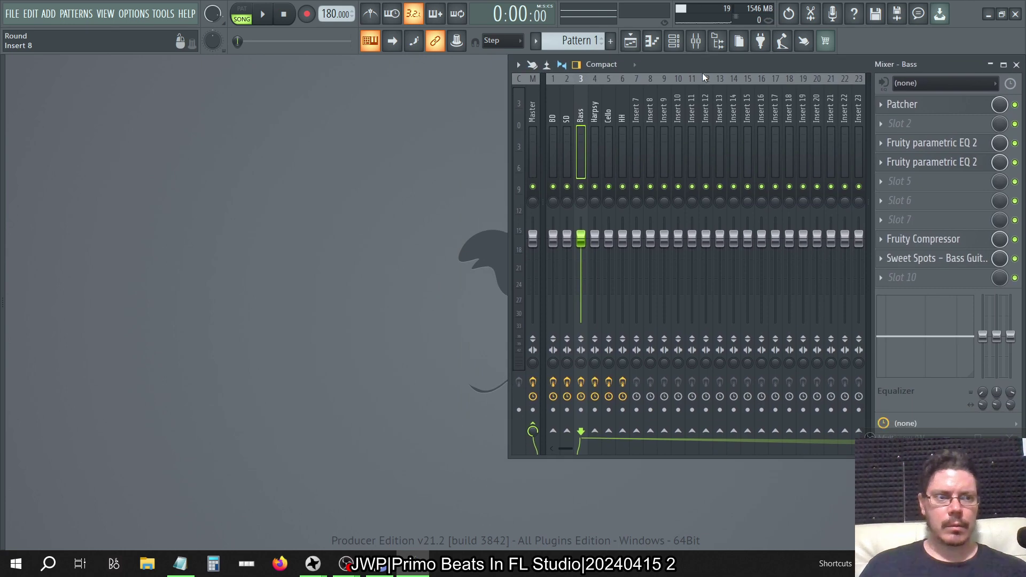
pyautogui.click(536, 127)
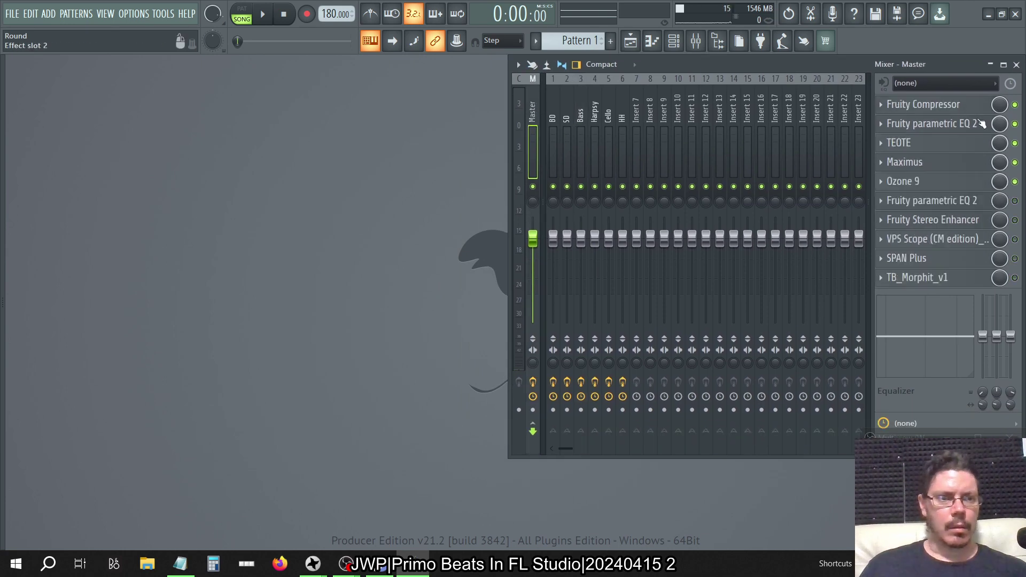
pyautogui.click(954, 125)
pyautogui.click(954, 125)
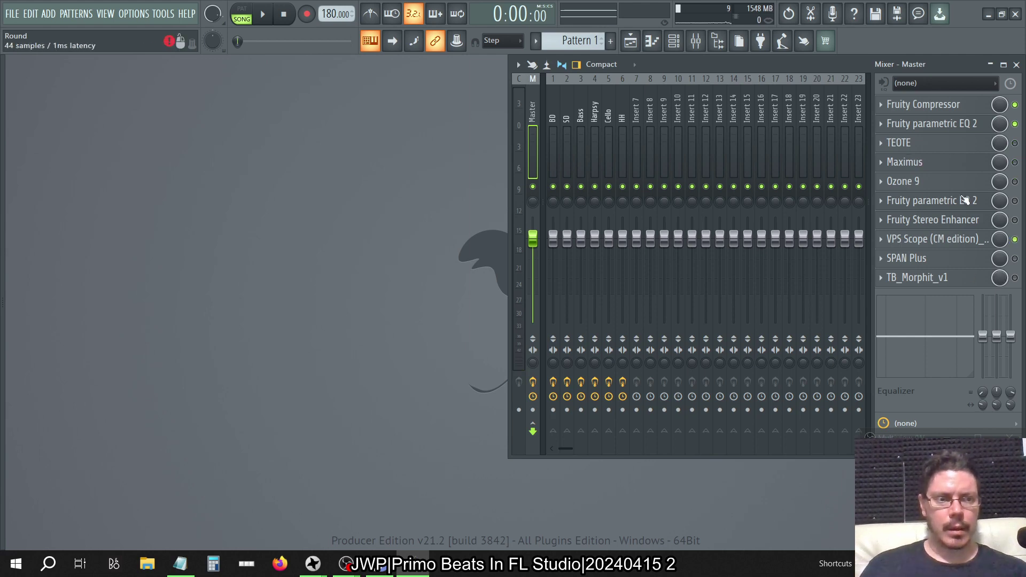
# Replace the Fruity Compressor in the Master track's first effect slot with Patcher.
pyautogui.click(888, 107)
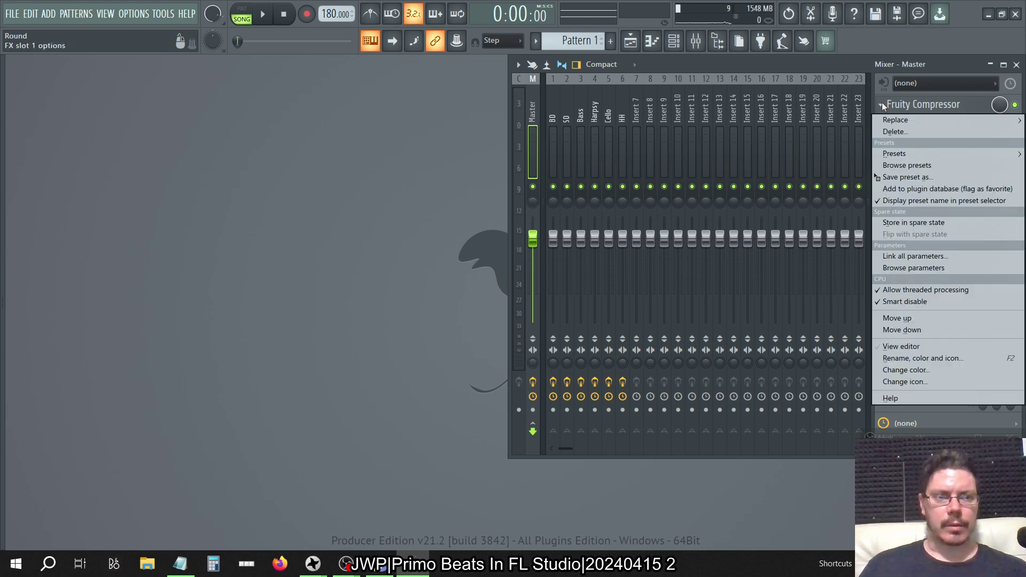
pyautogui.moveTo(893, 120)
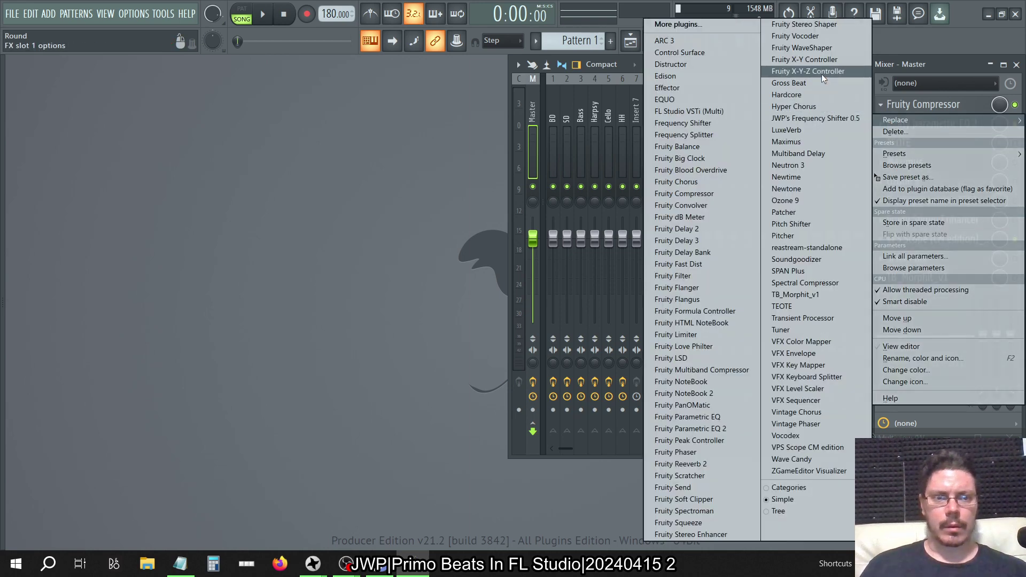
pyautogui.click(801, 213)
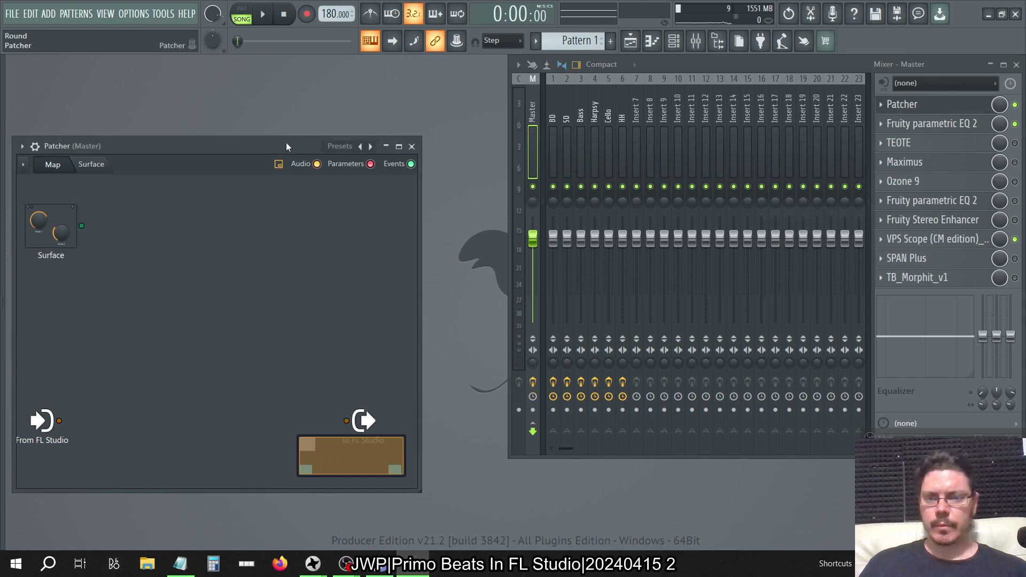
# Move the Master's second-slot Fruity Parametric EQ 2 up one slot so it sits ahead of Patcher.
pyautogui.click(924, 129)
pyautogui.click(924, 131)
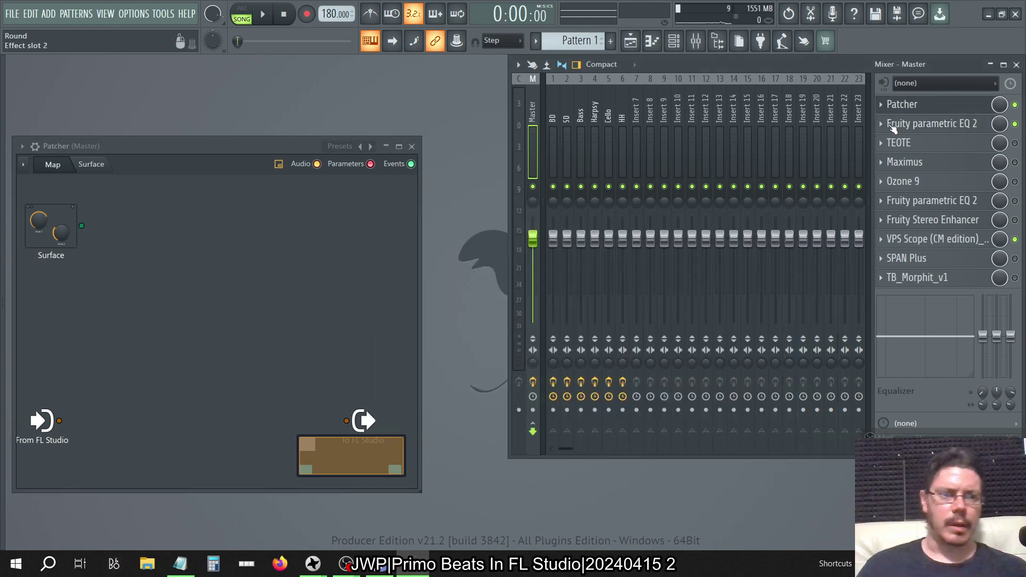
pyautogui.rightClick(893, 128)
pyautogui.click(908, 336)
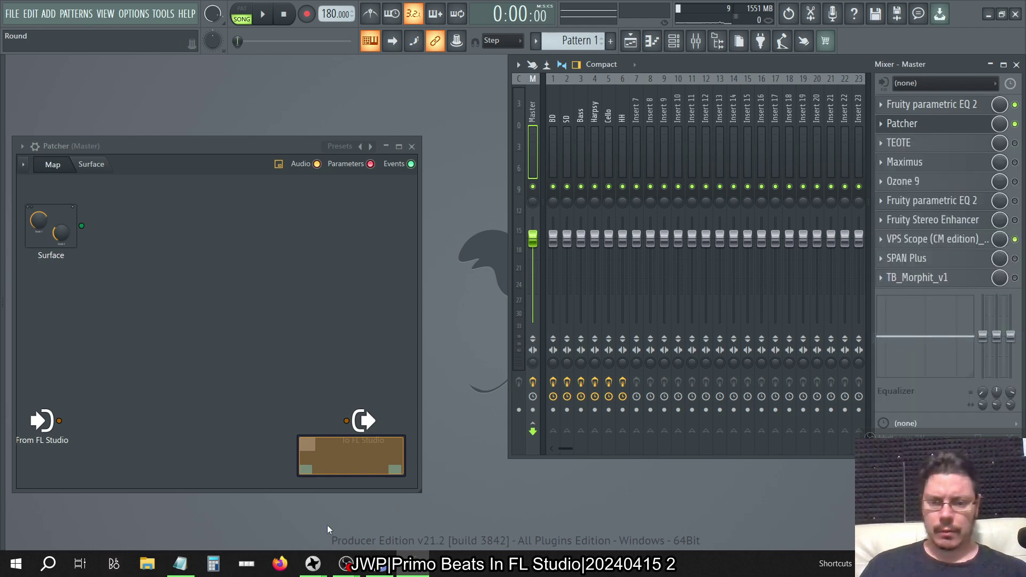
# Start another FL Studio instance and load the recent project Sinith_33-2023.zip in it.
pyautogui.rightClick(416, 572)
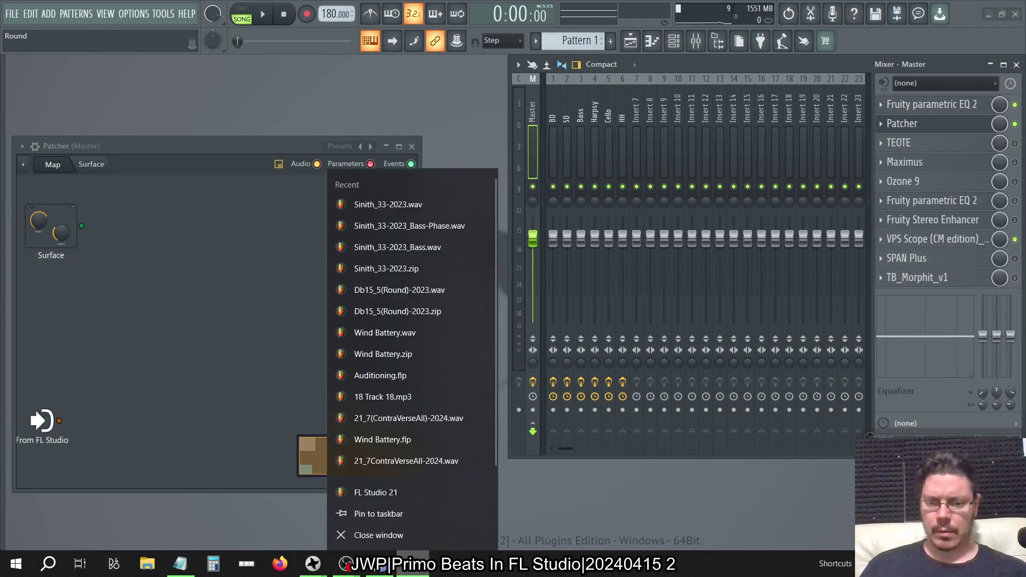
pyautogui.click(377, 491)
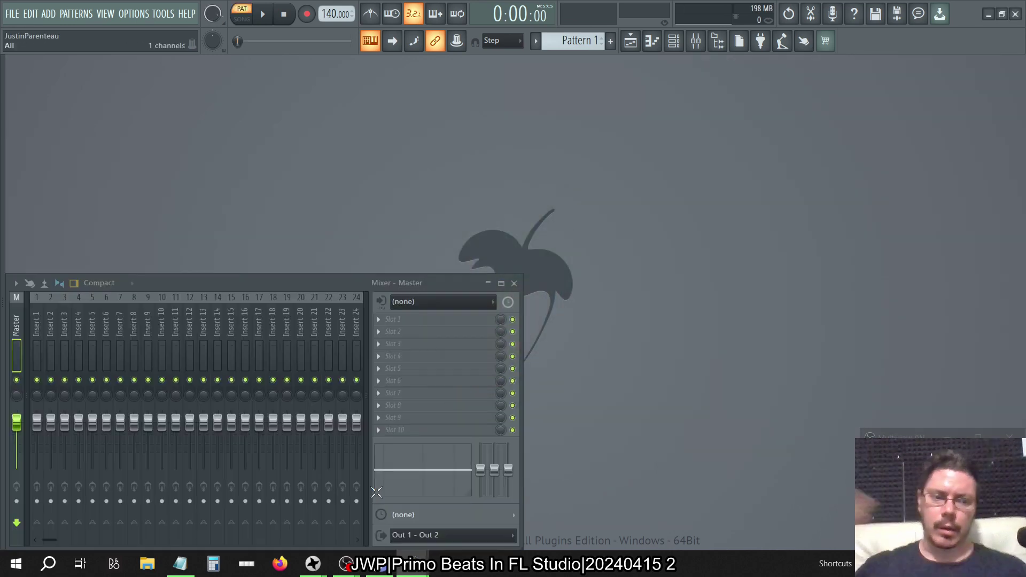
pyautogui.click(12, 14)
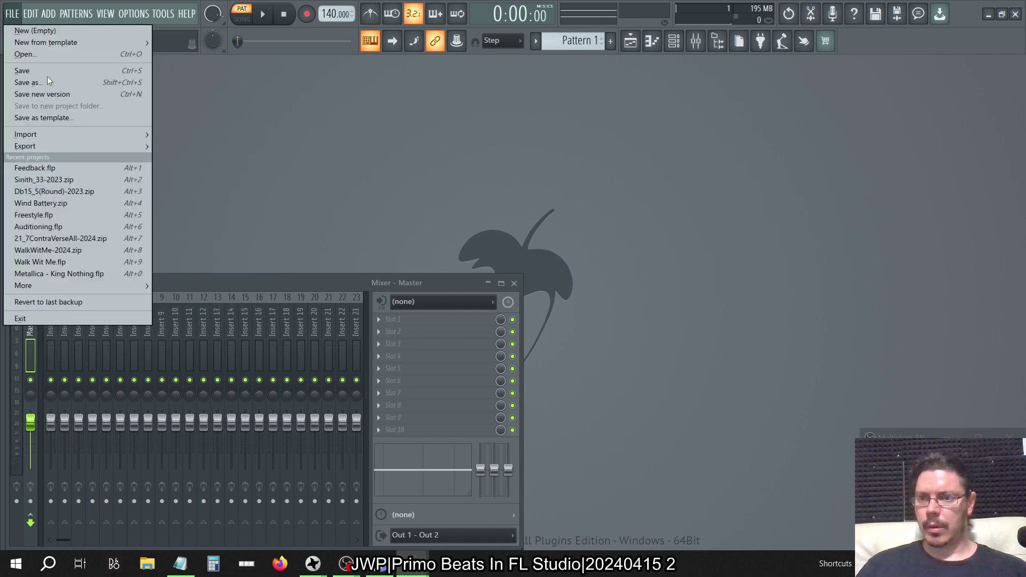
pyautogui.click(65, 181)
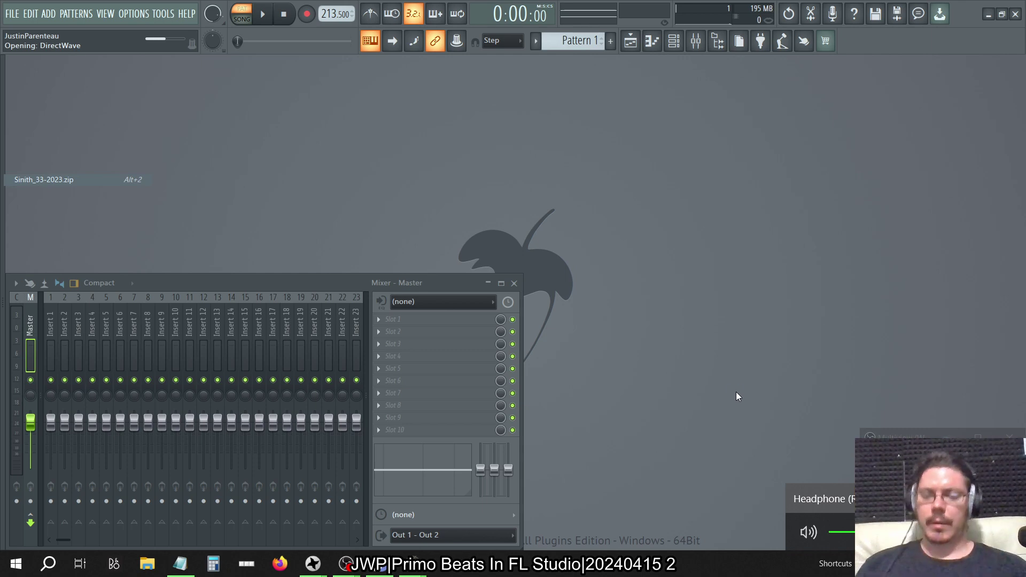
# Return to the FL Studio instance with the Round project and add a Fruity Compressor to the Patcher map.
pyautogui.hotkey('alt', 'Tab')
pyautogui.hotkey('alt', 'Tab')
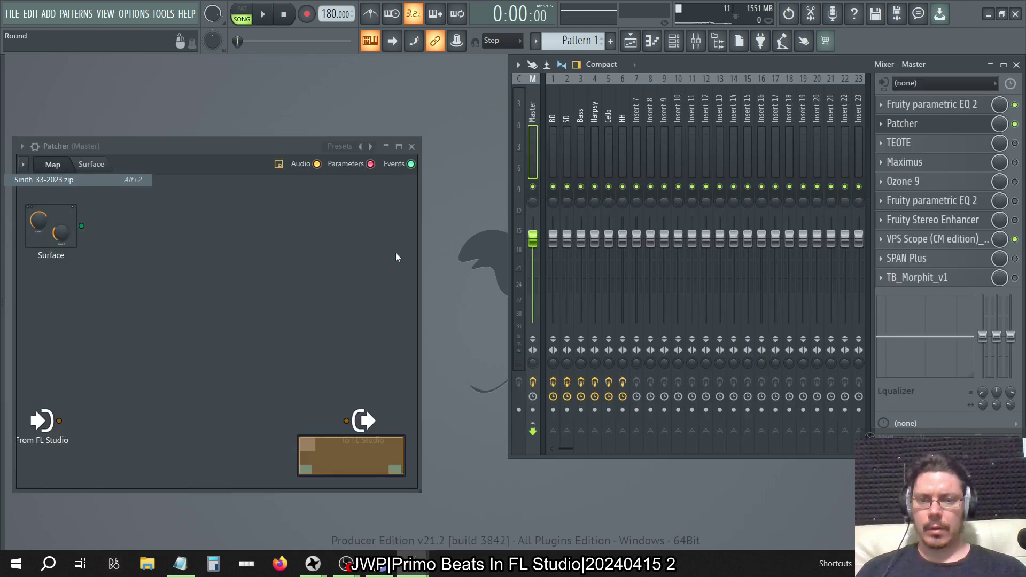
pyautogui.rightClick(309, 289)
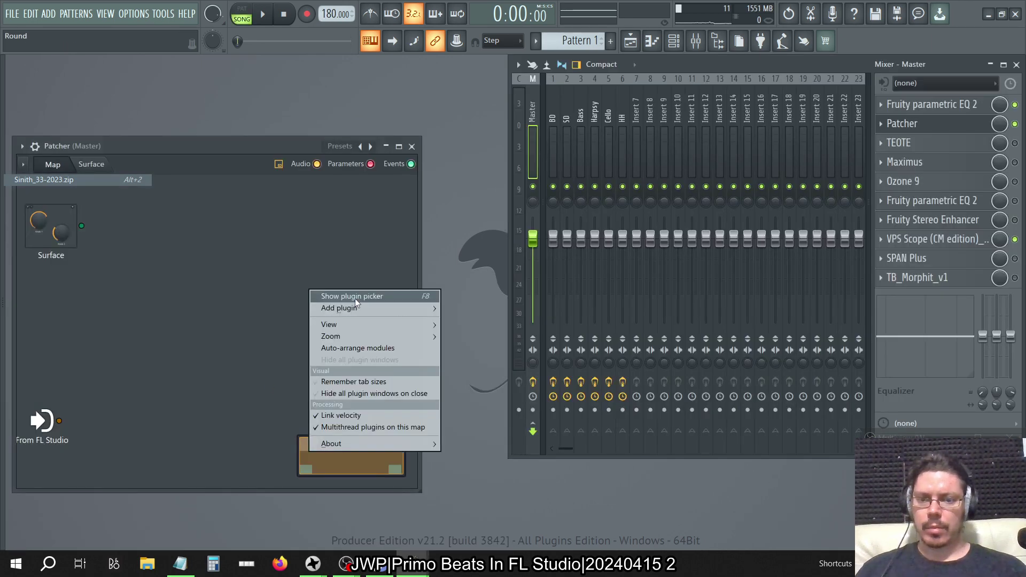
pyautogui.moveTo(355, 304)
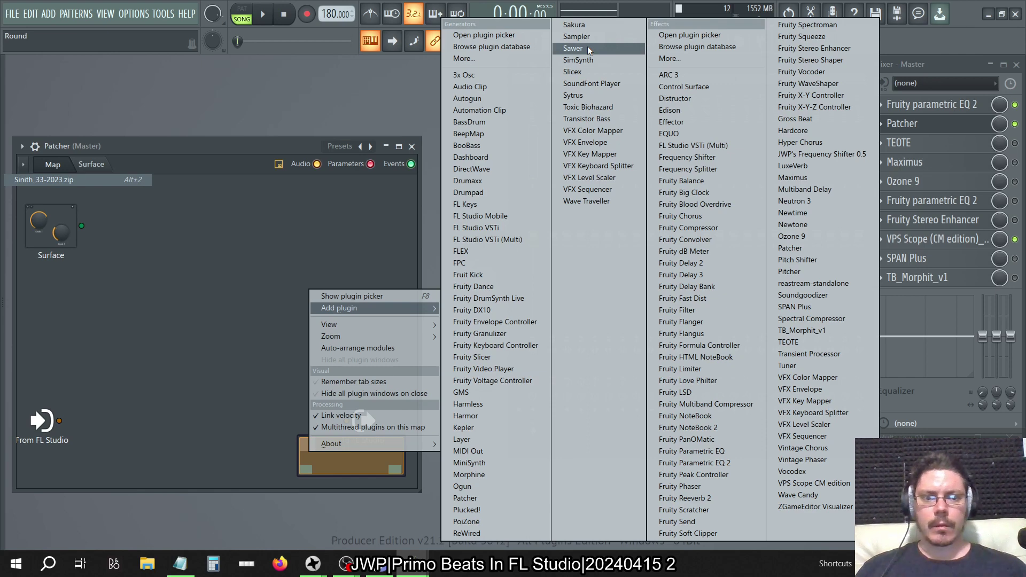
pyautogui.click(727, 229)
# Apply the Internal Complete Mix preset to Patcher's Fruity Compressor and reset its gain to the default.
pyautogui.doubleClick(324, 300)
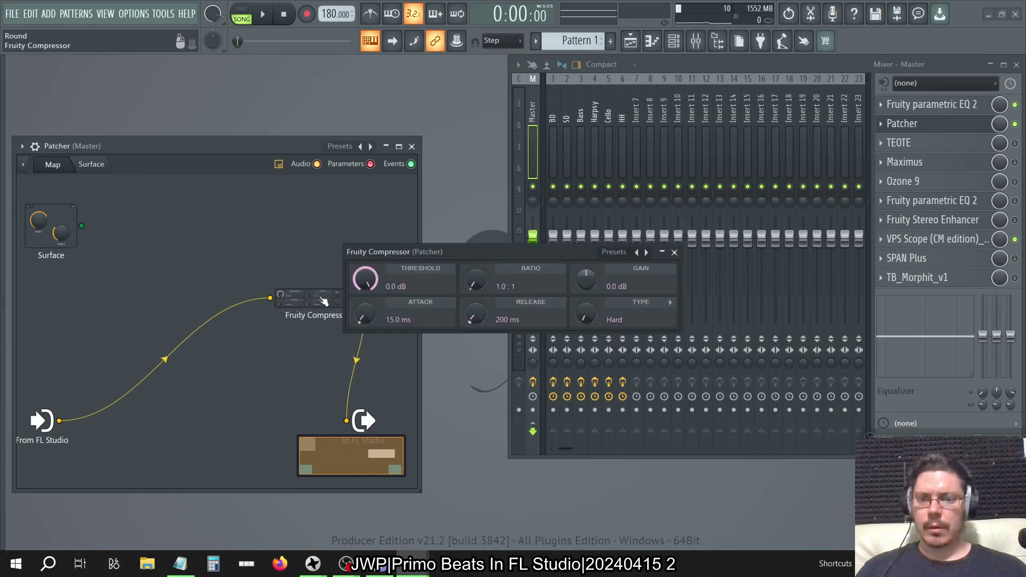
pyautogui.click(647, 252)
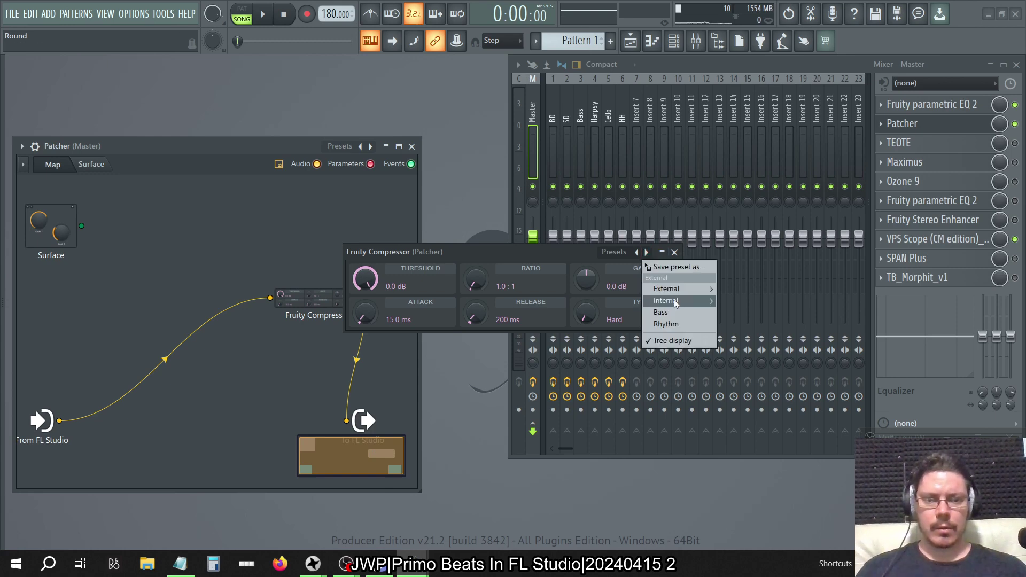
pyautogui.moveTo(675, 301)
pyautogui.click(745, 312)
pyautogui.rightClick(586, 283)
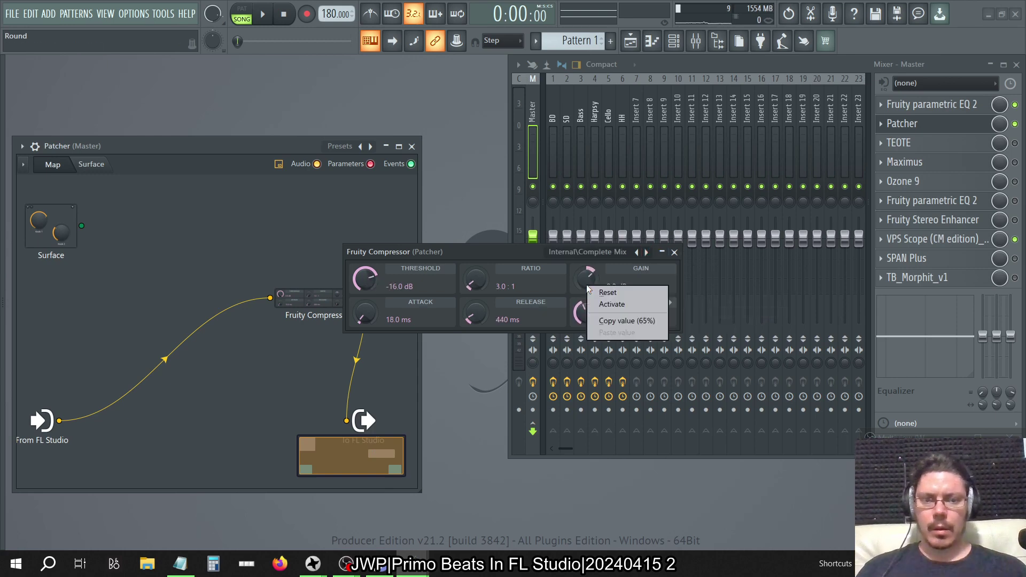
pyautogui.click(622, 293)
pyautogui.click(675, 253)
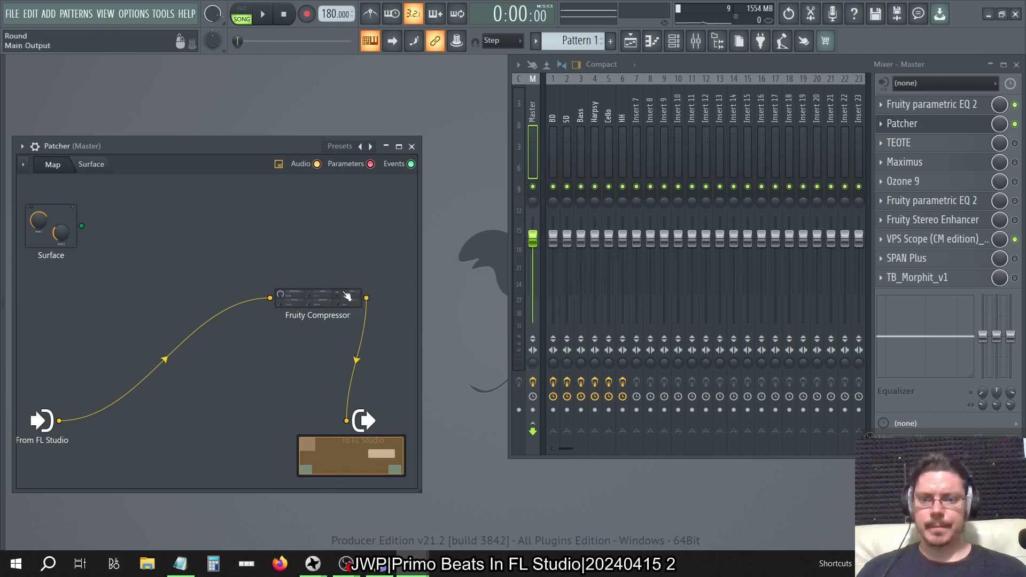
# Disconnect the Fruity Compressor's input in Patcher and add a Fruity Parametric EQ 2 between the input and output.
pyautogui.rightClick(270, 298)
pyautogui.rightClick(143, 341)
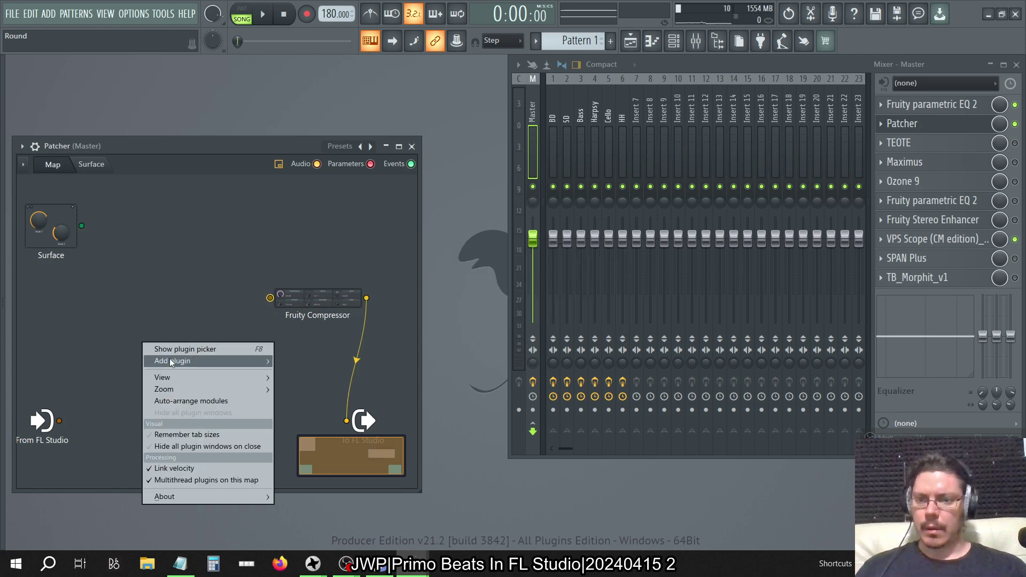
pyautogui.moveTo(174, 361)
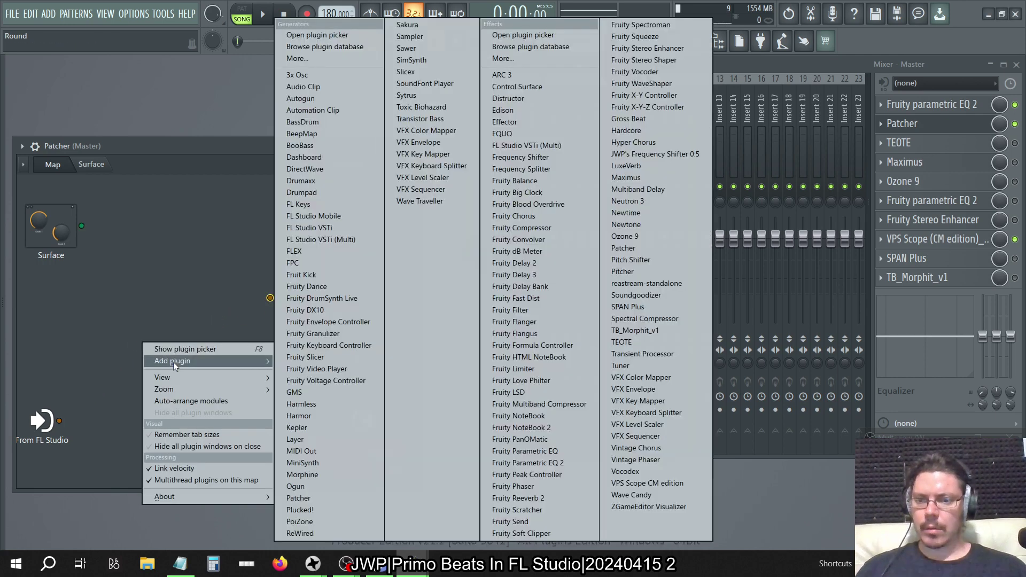
pyautogui.click(579, 461)
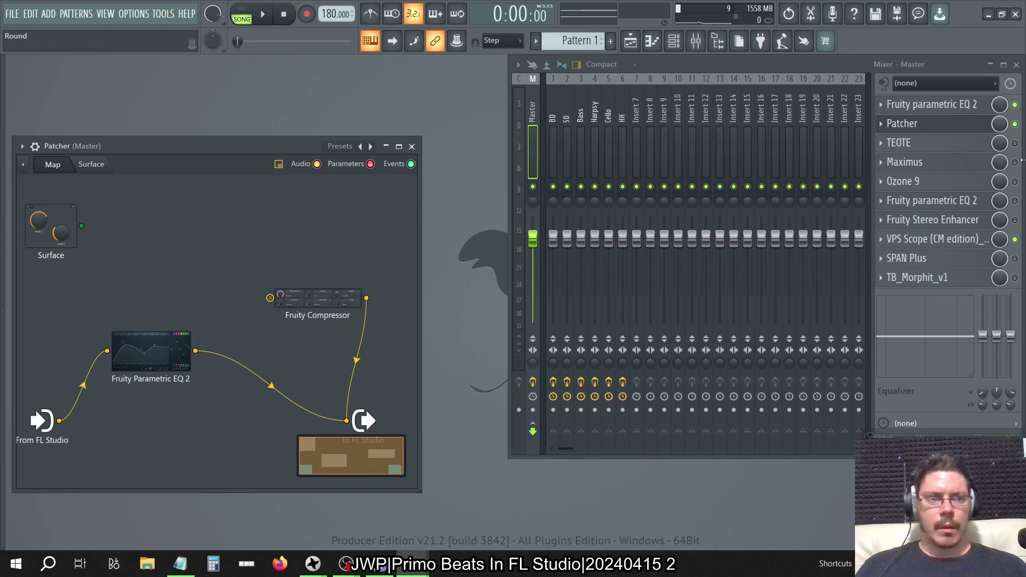
pyautogui.doubleClick(319, 310)
pyautogui.click(675, 253)
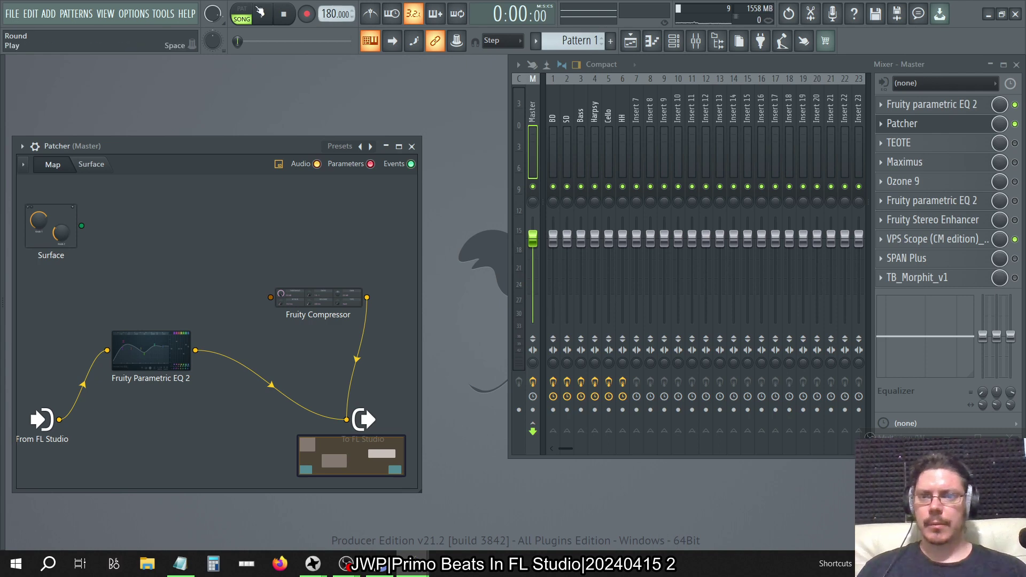
# Play the song and lower the main level of Patcher's Parametric EQ 2 to slightly below -12 dB.
pyautogui.click(260, 13)
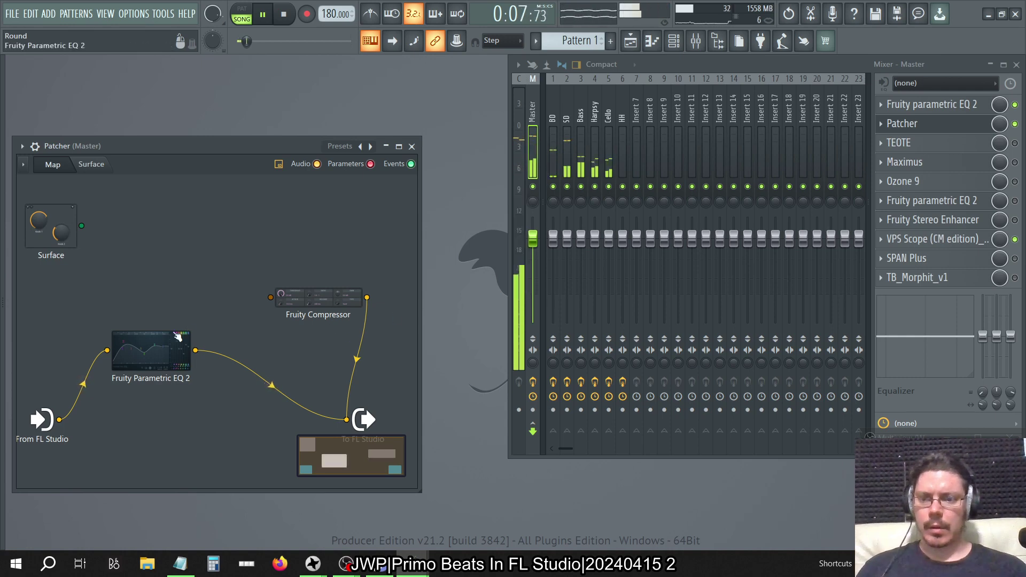
pyautogui.click(134, 350)
pyautogui.moveTo(597, 161); pyautogui.dragTo(910, 139)
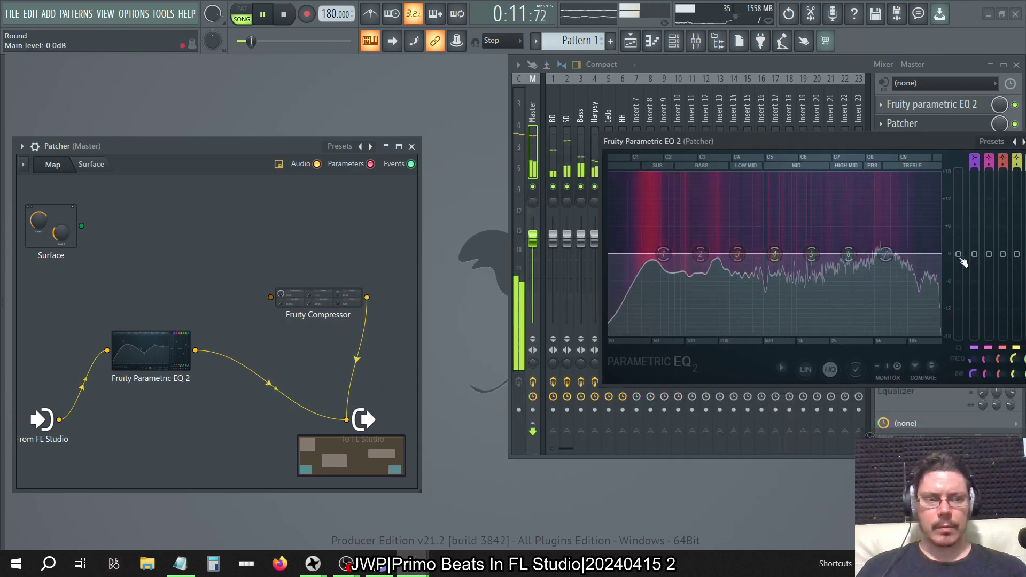
pyautogui.moveTo(961, 258); pyautogui.dragTo(962, 338)
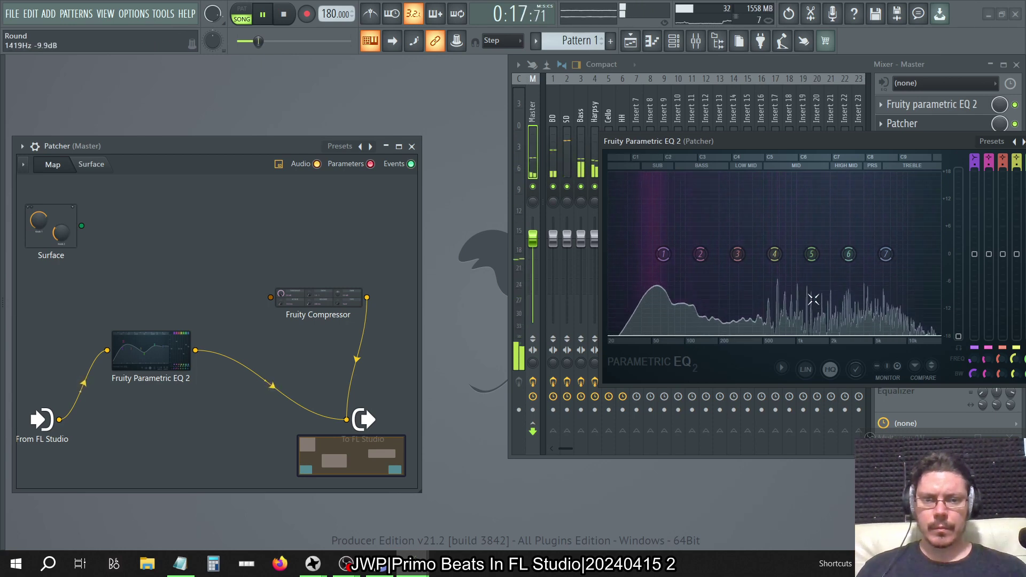
pyautogui.moveTo(959, 337); pyautogui.dragTo(958, 309)
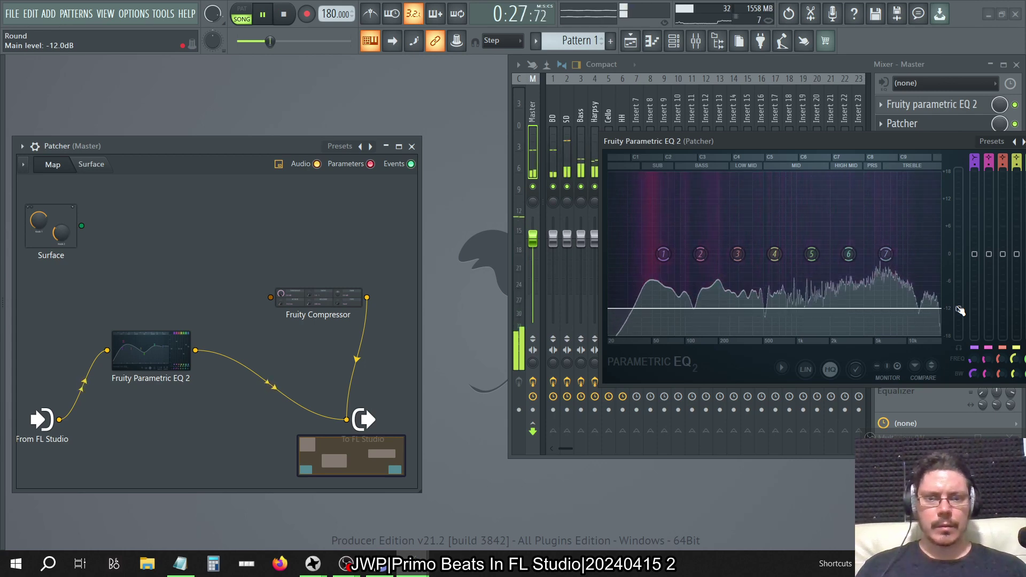
pyautogui.moveTo(961, 311); pyautogui.dragTo(961, 322)
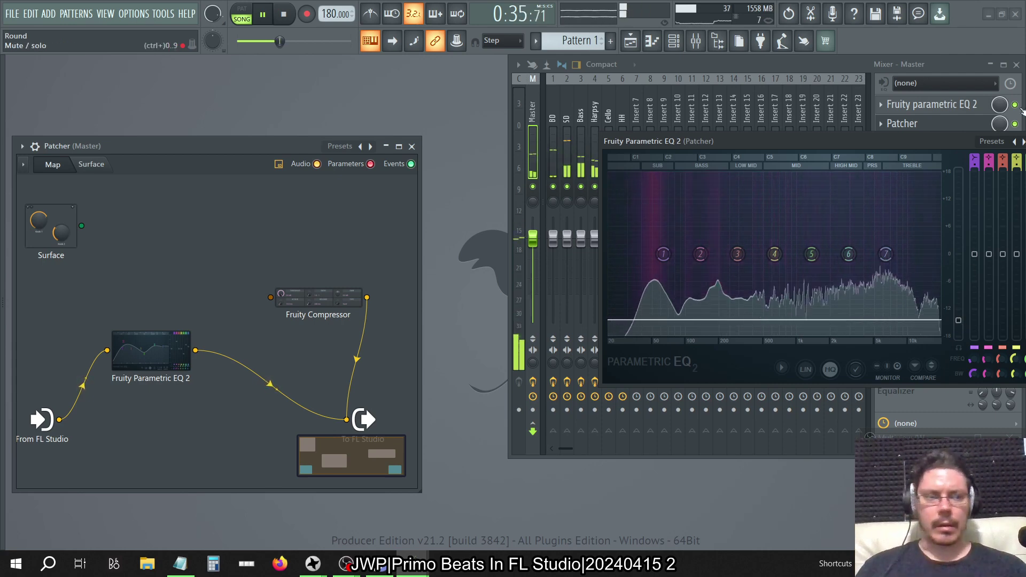
pyautogui.moveTo(943, 143); pyautogui.dragTo(330, 118)
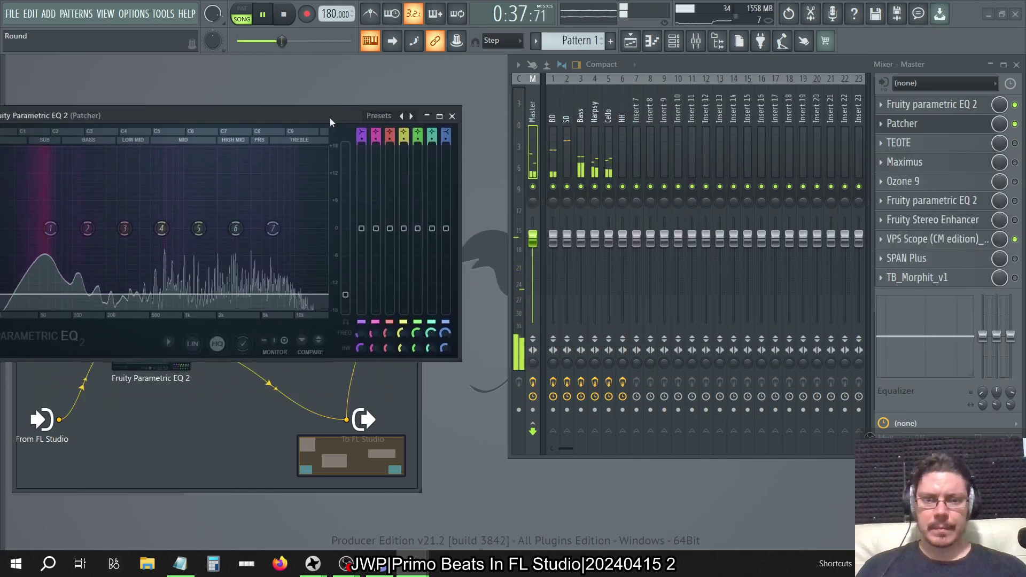
pyautogui.click(452, 116)
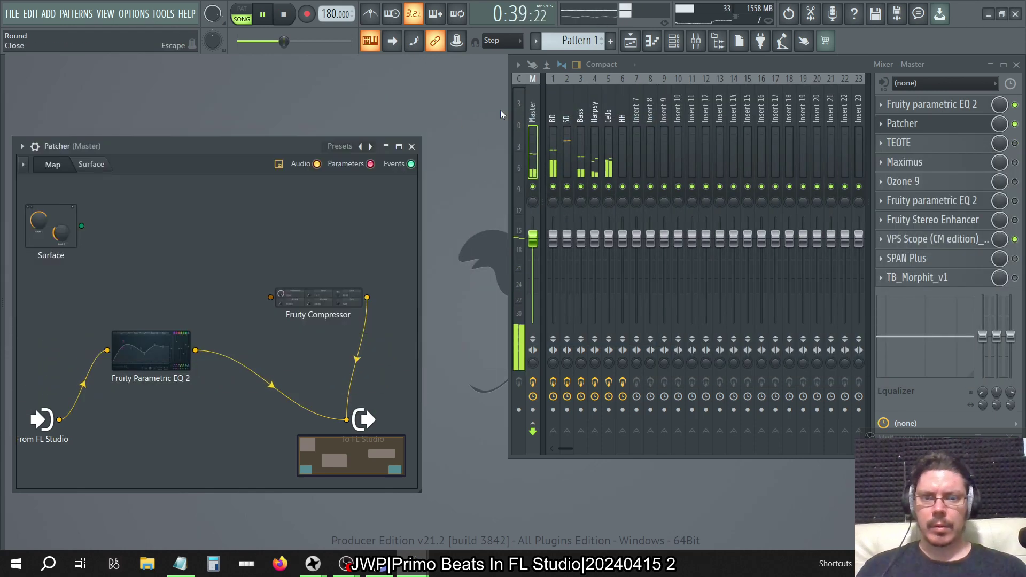
# Lower the Cello track's Fruity Balance volume to -16.5 dB and close the plugin.
pyautogui.click(608, 115)
pyautogui.click(953, 262)
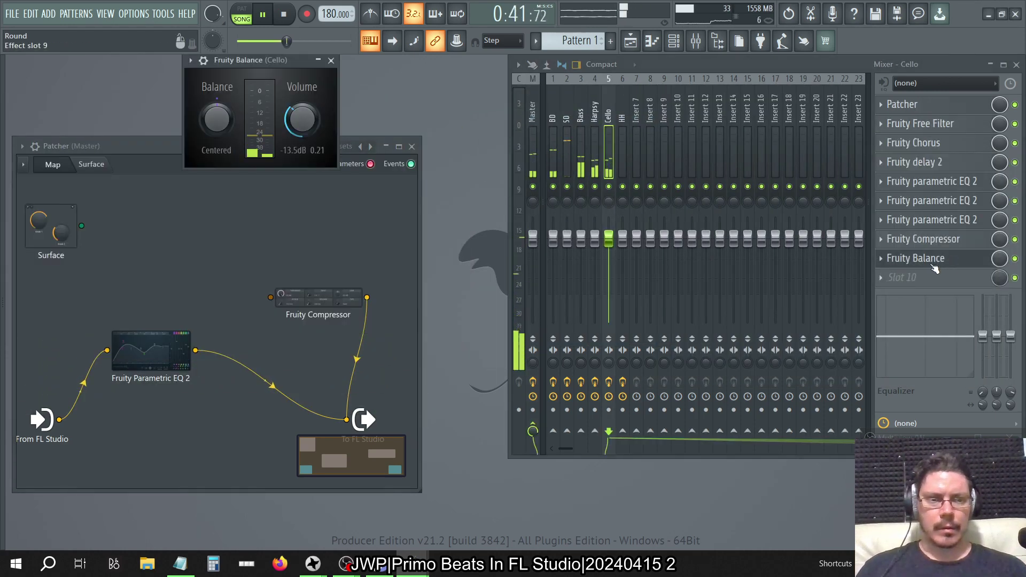
pyautogui.click(941, 262)
pyautogui.click(941, 262)
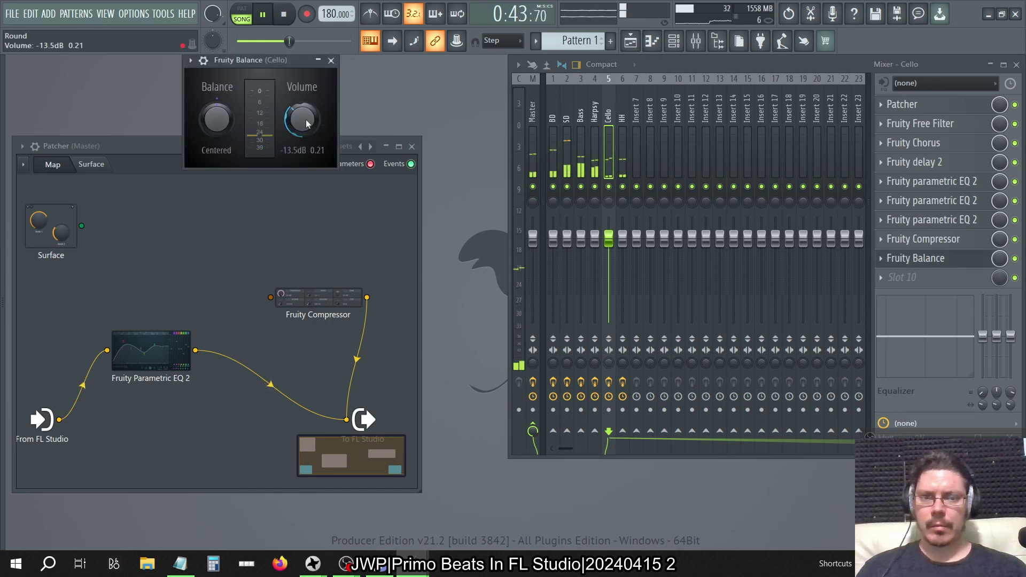
pyautogui.moveTo(306, 124); pyautogui.dragTo(307, 137)
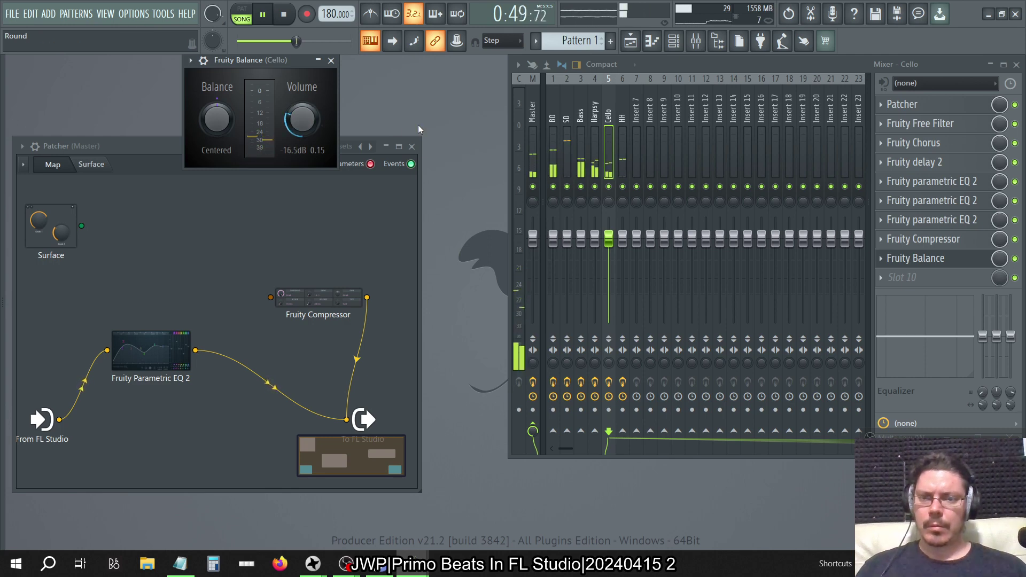
pyautogui.click(331, 60)
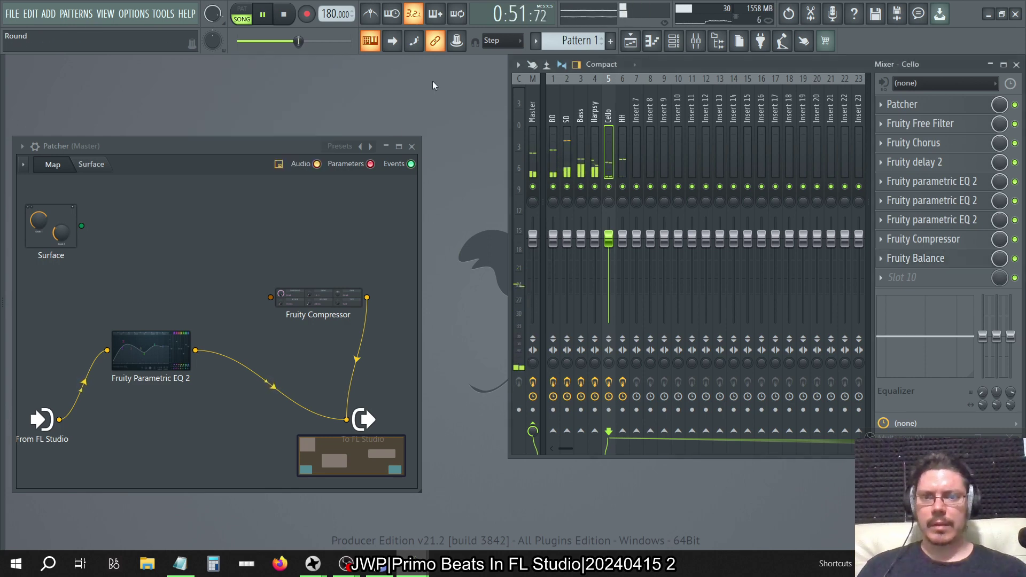
# Open TB_Morphit_v1 on the Master track in demo mode, raise the system volume to 100, and close the plugin.
pyautogui.click(532, 112)
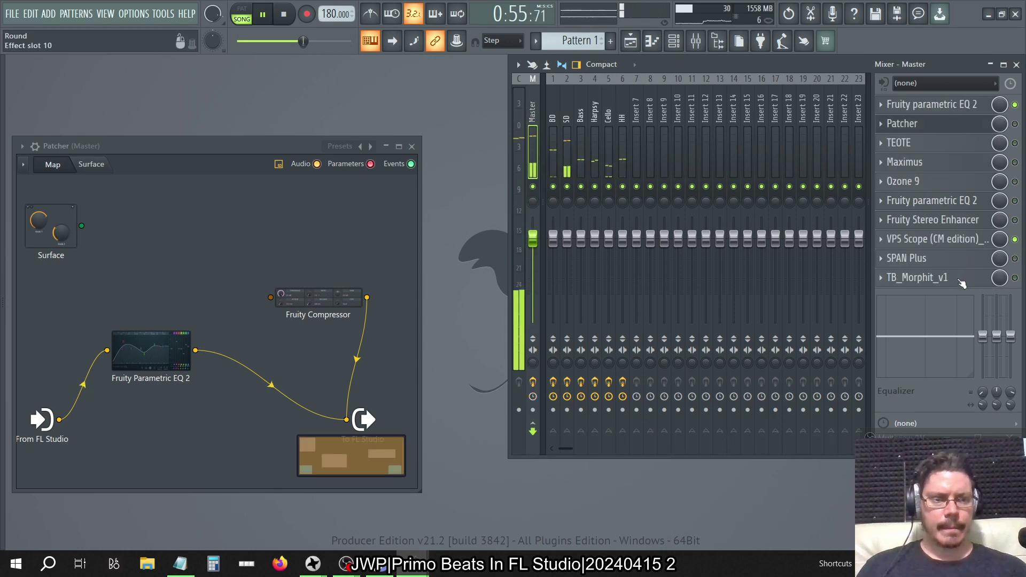
pyautogui.click(939, 278)
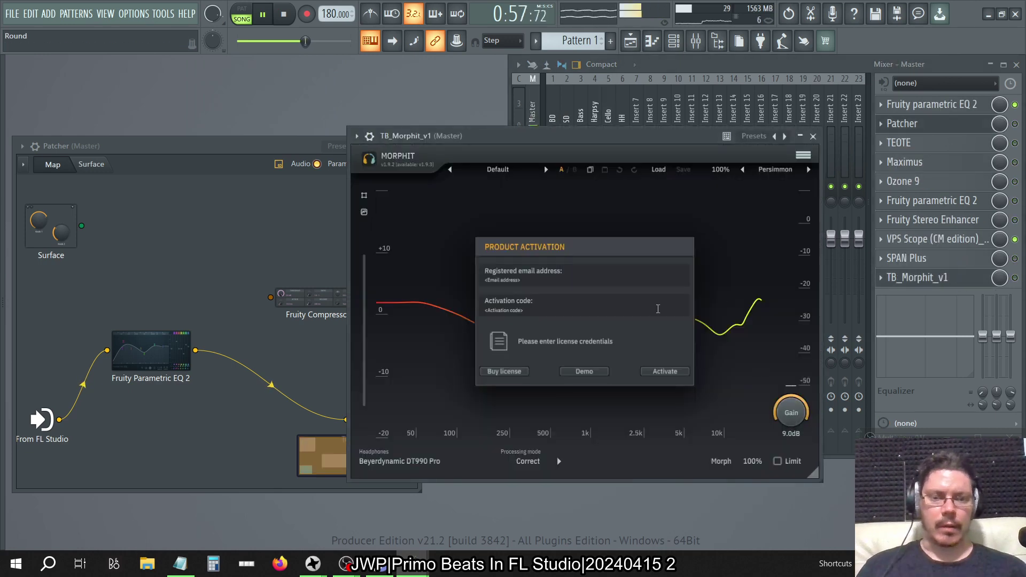
pyautogui.click(588, 372)
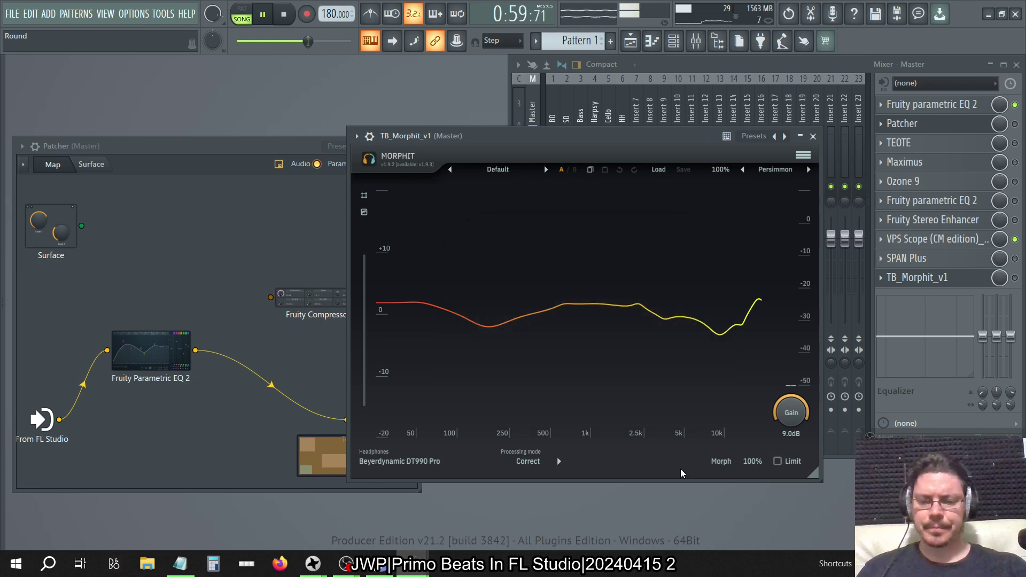
pyautogui.press('XF86AudioRaiseVolume')
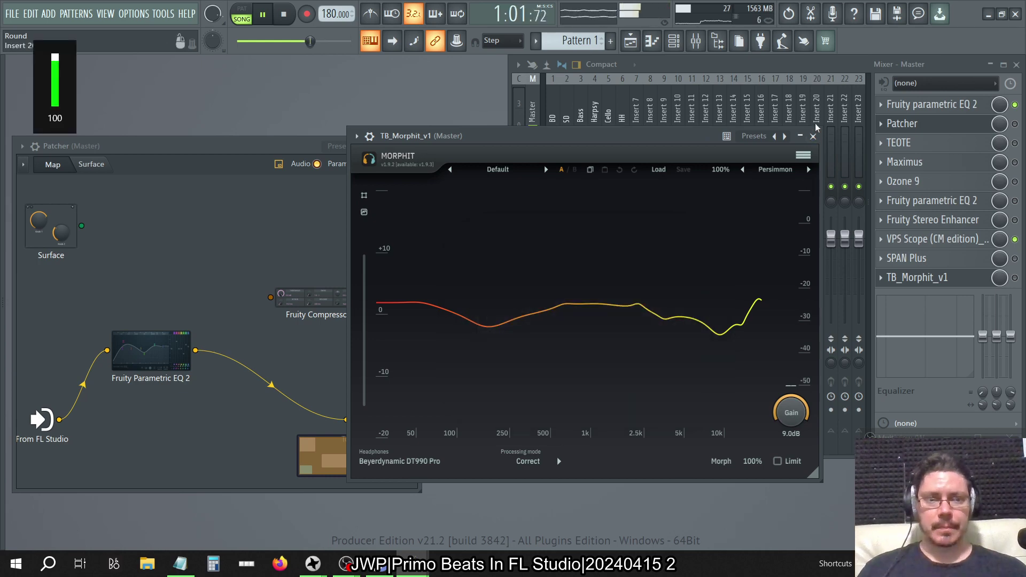
pyautogui.click(813, 136)
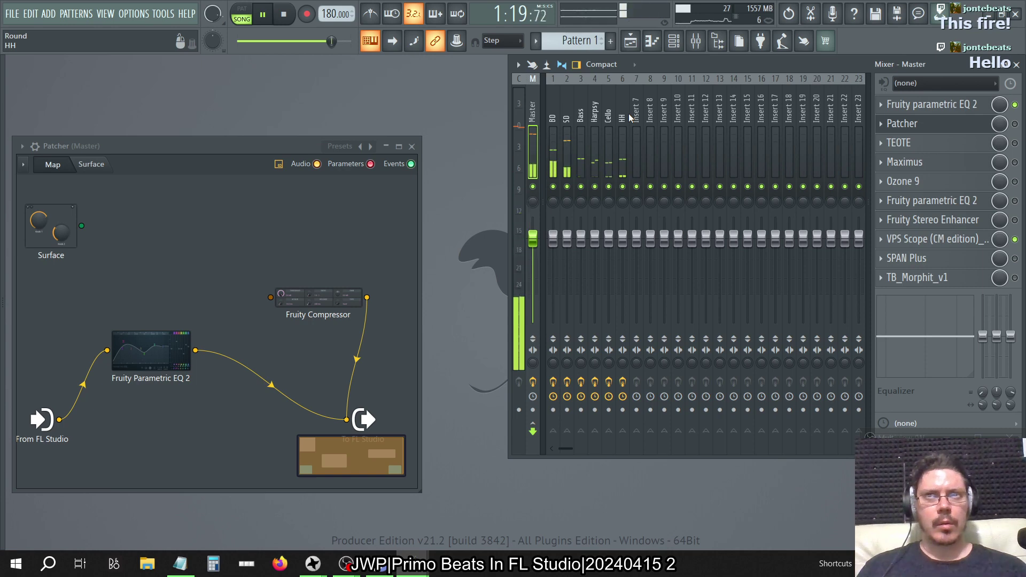
# Stop playback, examine the Patcher chain on the Sinith project's Master track, and return to the Round project.
pyautogui.click(608, 123)
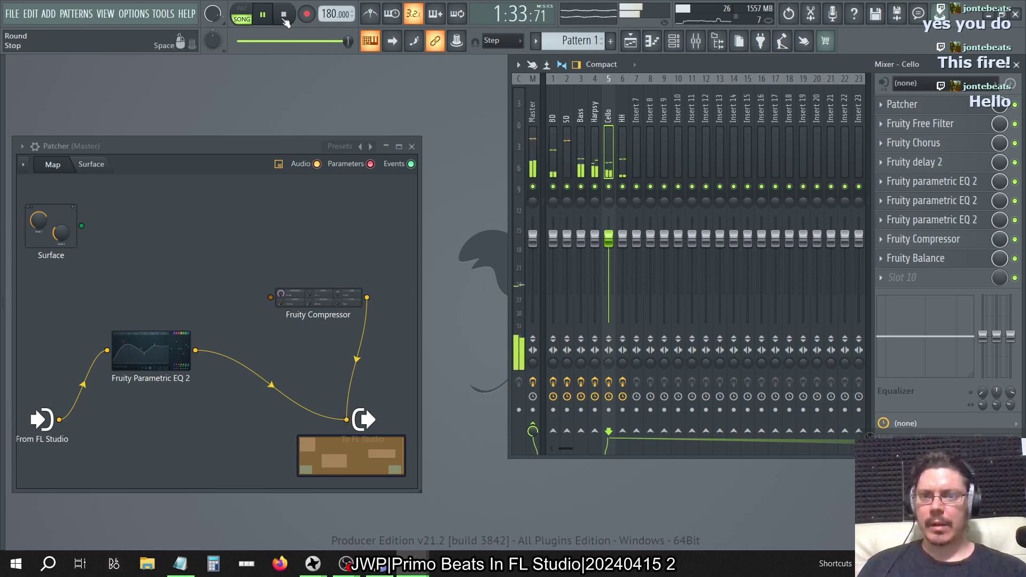
pyautogui.press('space')
pyautogui.hotkey('alt', 'Tab')
pyautogui.click(334, 148)
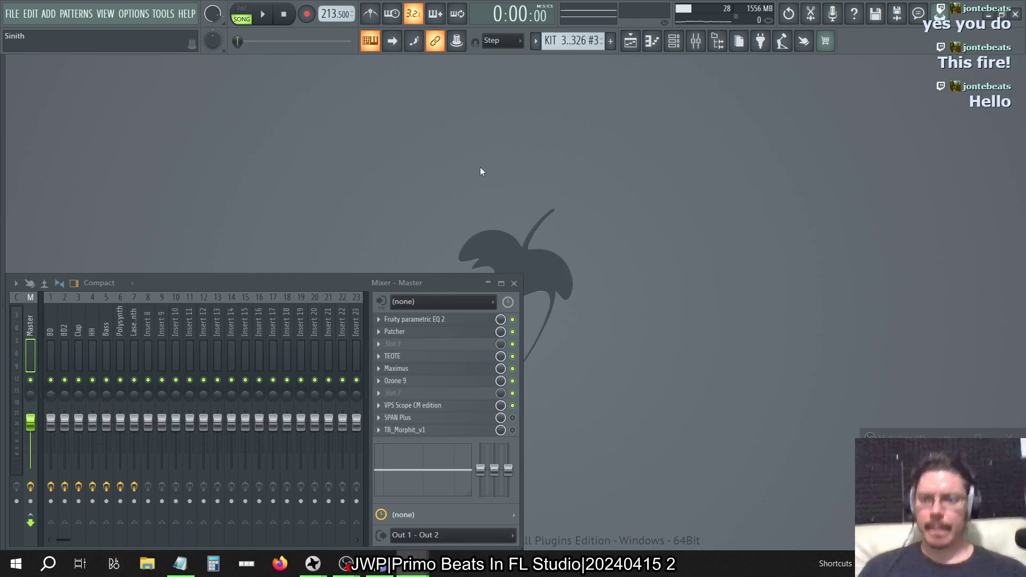
pyautogui.click(439, 334)
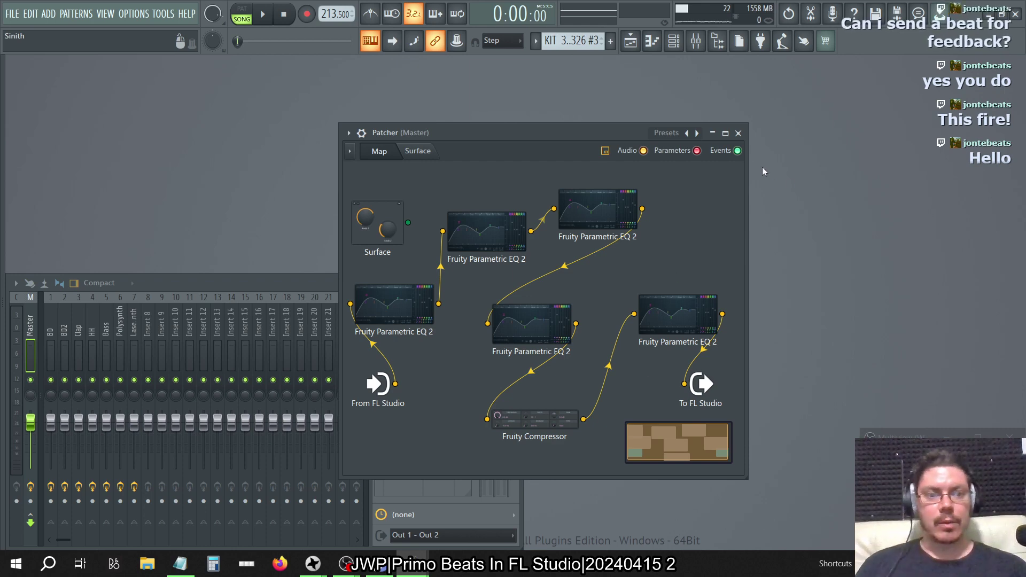
pyautogui.click(738, 133)
pyautogui.hotkey('alt', 'Tab')
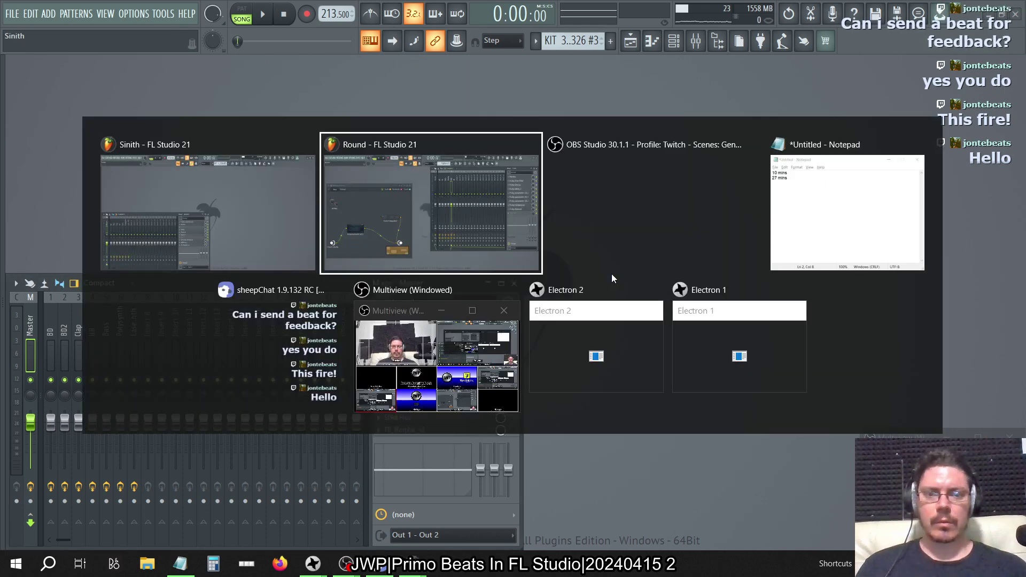
# Move the Fruity Compressor slightly higher in Patcher's map and check the settings of its Parametric EQ 2.
pyautogui.moveTo(332, 302); pyautogui.dragTo(349, 269)
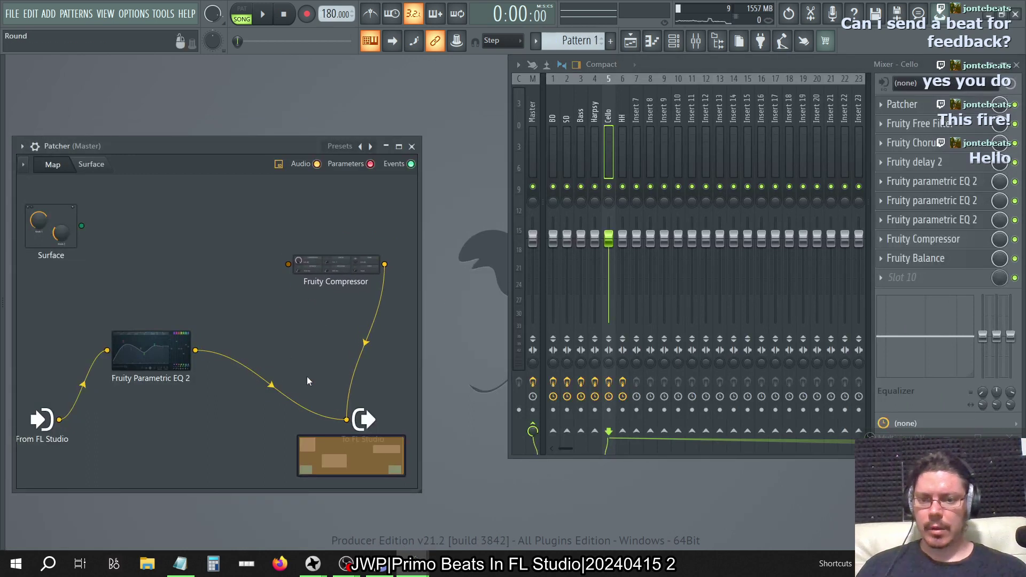
pyautogui.click(148, 363)
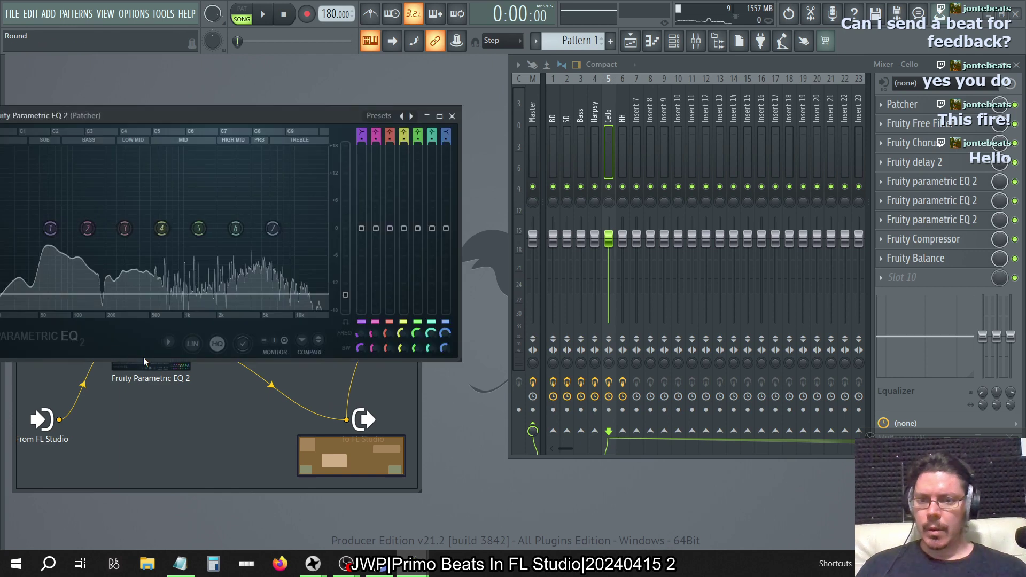
pyautogui.click(452, 117)
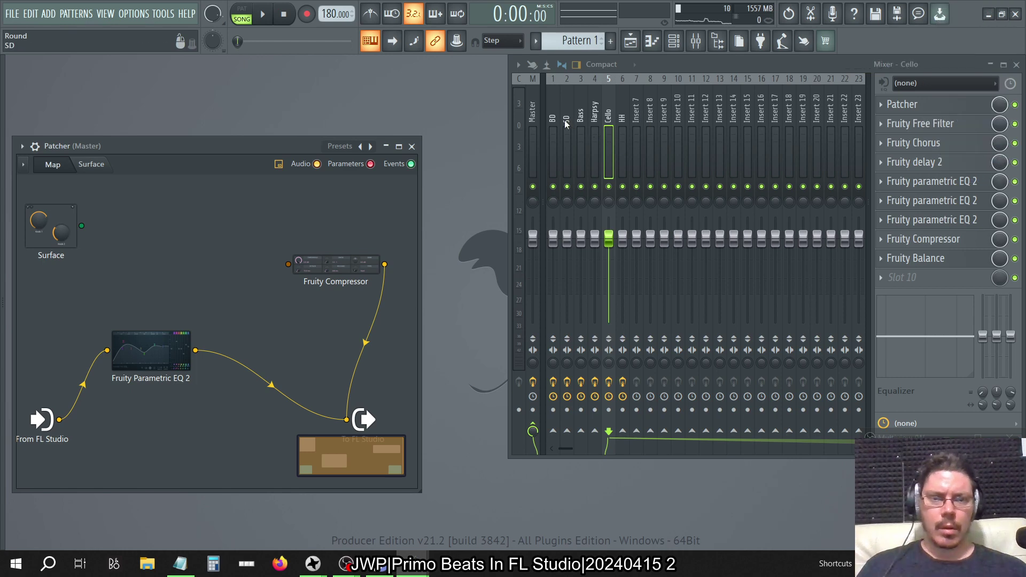
# Play the song, compare the Master track with Patcher switched on, then bypass Patcher and enable TB_Morphit_v1.
pyautogui.click(535, 112)
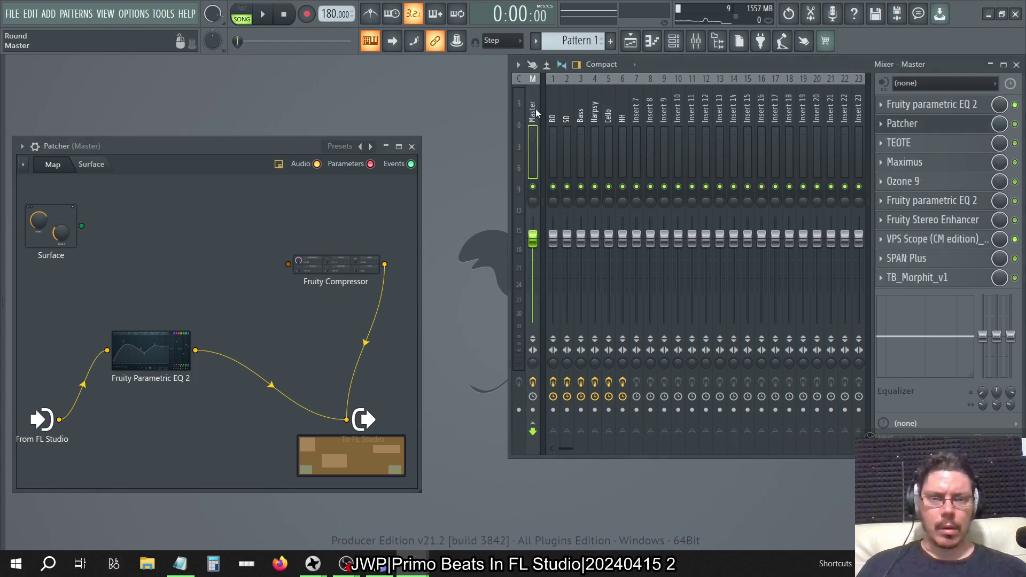
pyautogui.click(265, 12)
pyautogui.click(1015, 124)
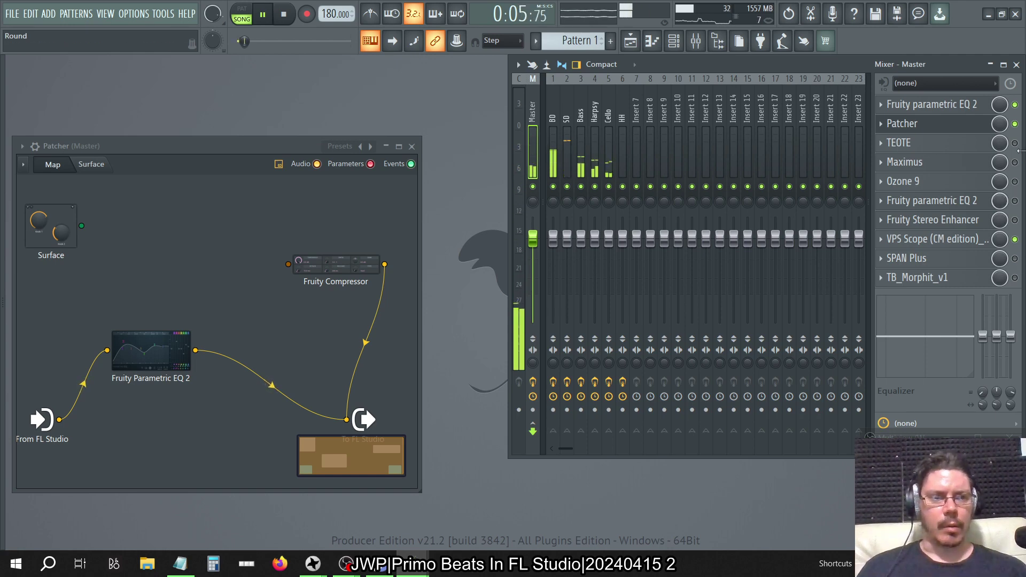
pyautogui.click(1015, 124)
pyautogui.click(1015, 277)
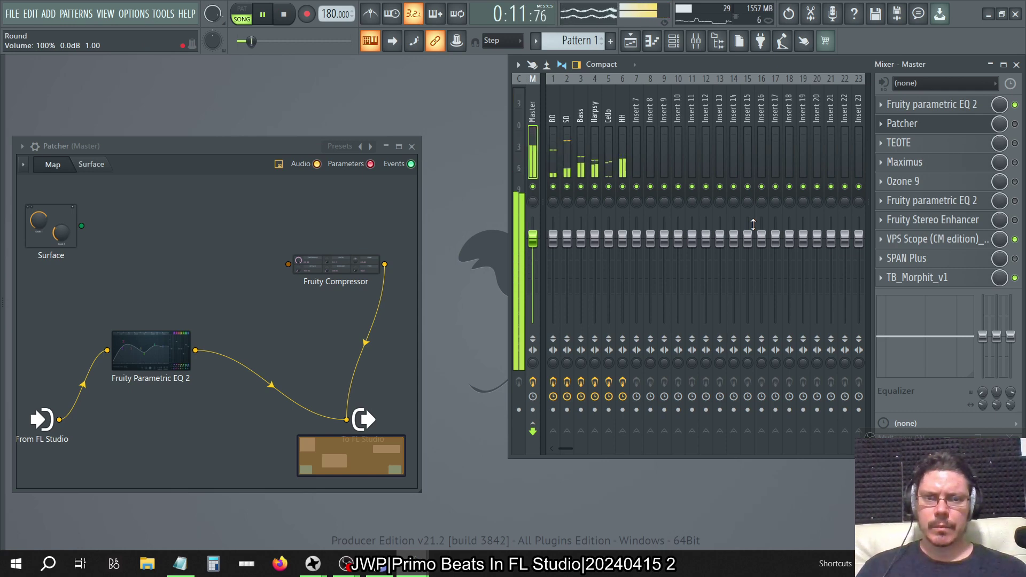
# Raise the Cello track's Fruity Balance volume to -15.0 dB.
pyautogui.click(612, 115)
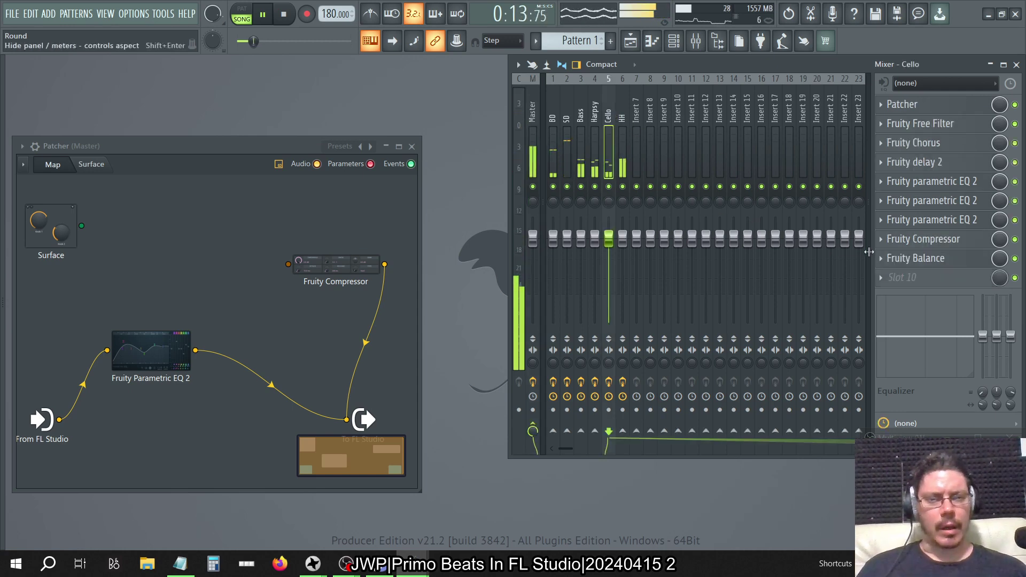
pyautogui.click(915, 258)
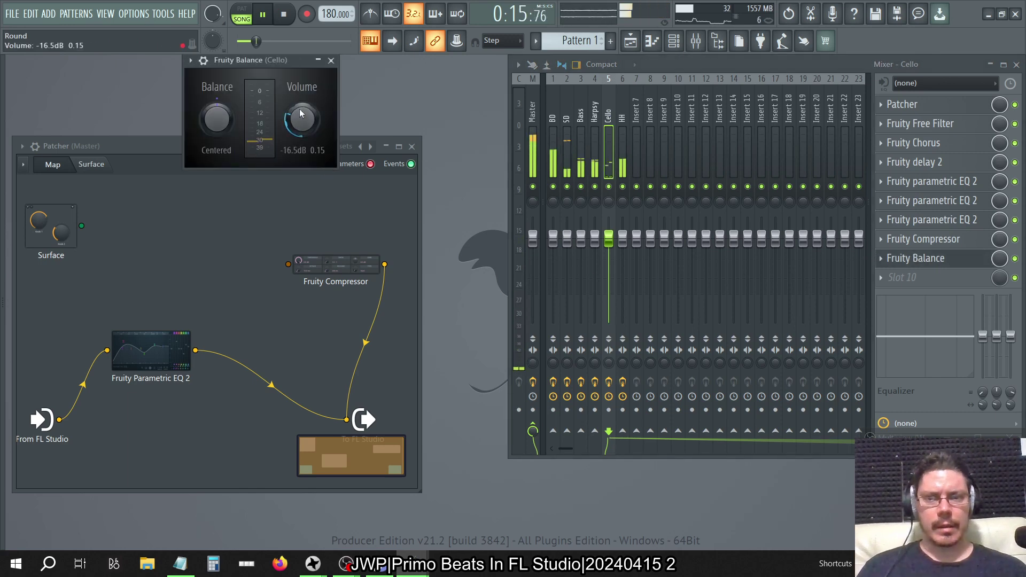
pyautogui.moveTo(302, 118); pyautogui.dragTo(302, 116)
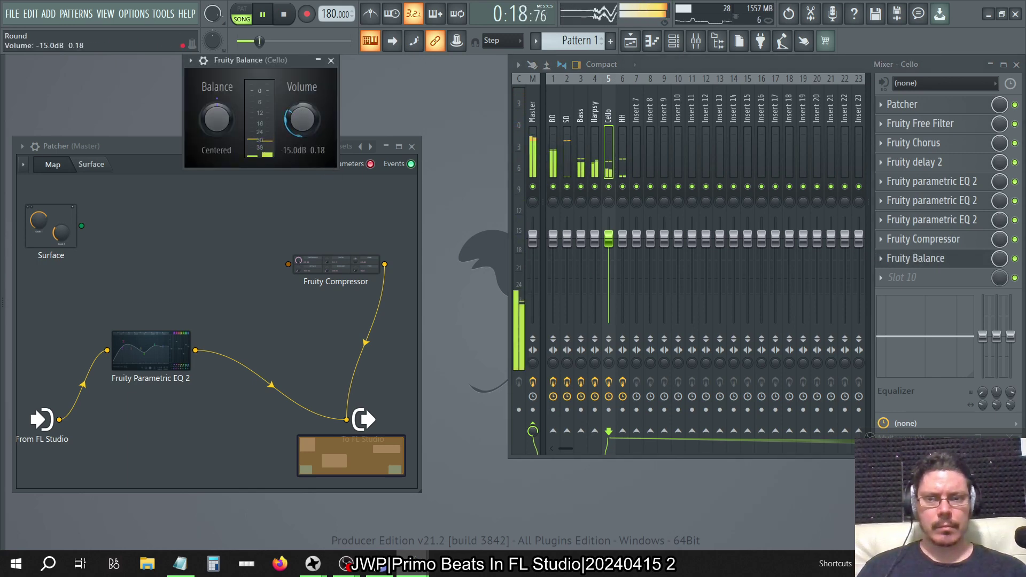
pyautogui.click(331, 60)
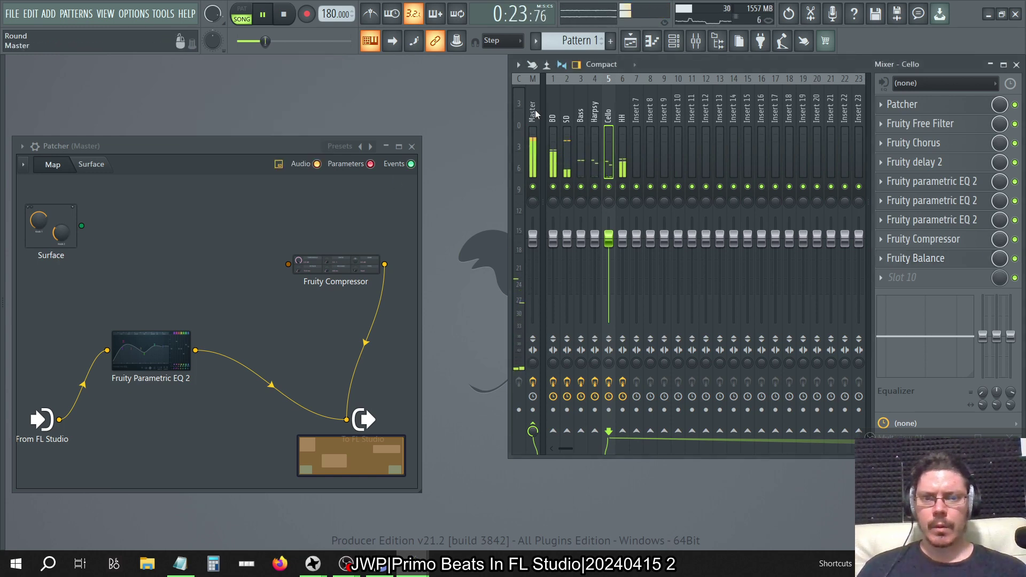
# Inspect the TB_Morphit_v1 settings on the Master track while the song plays.
pyautogui.click(533, 133)
pyautogui.click(964, 278)
pyautogui.click(963, 278)
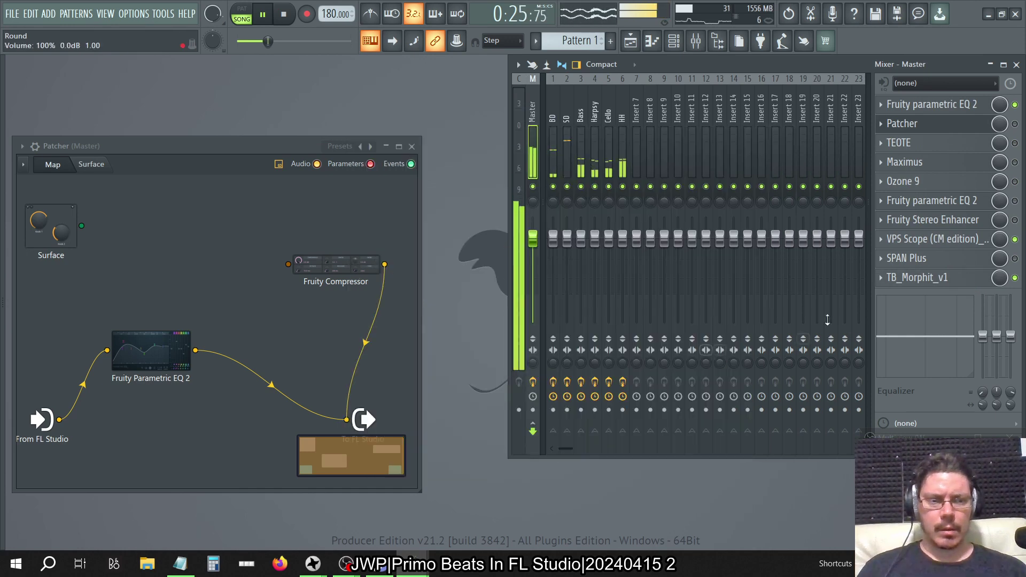
pyautogui.click(920, 278)
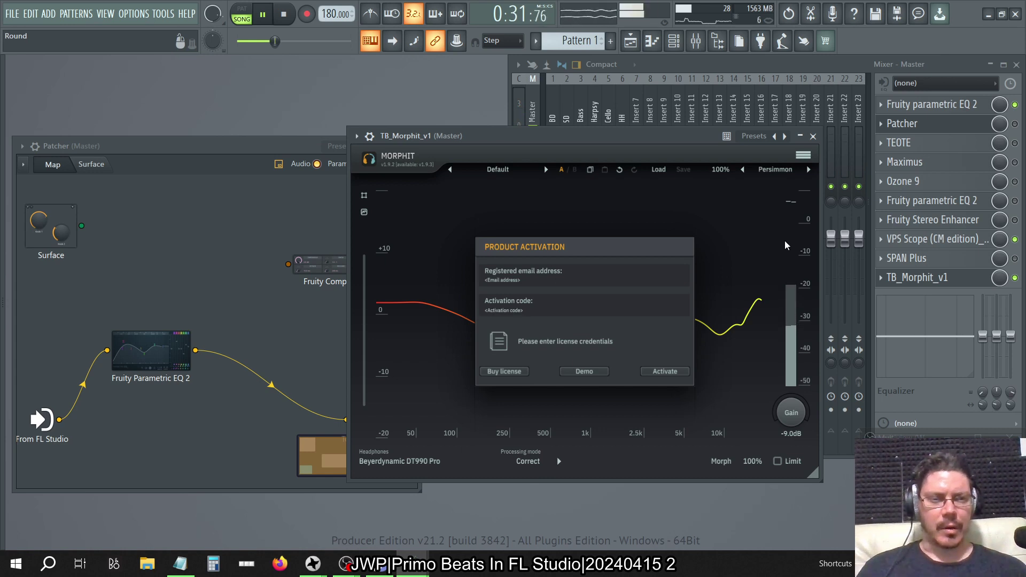
pyautogui.click(813, 136)
# Set the Cello track's Fruity Balance volume back to -16.5 dB.
pyautogui.click(609, 115)
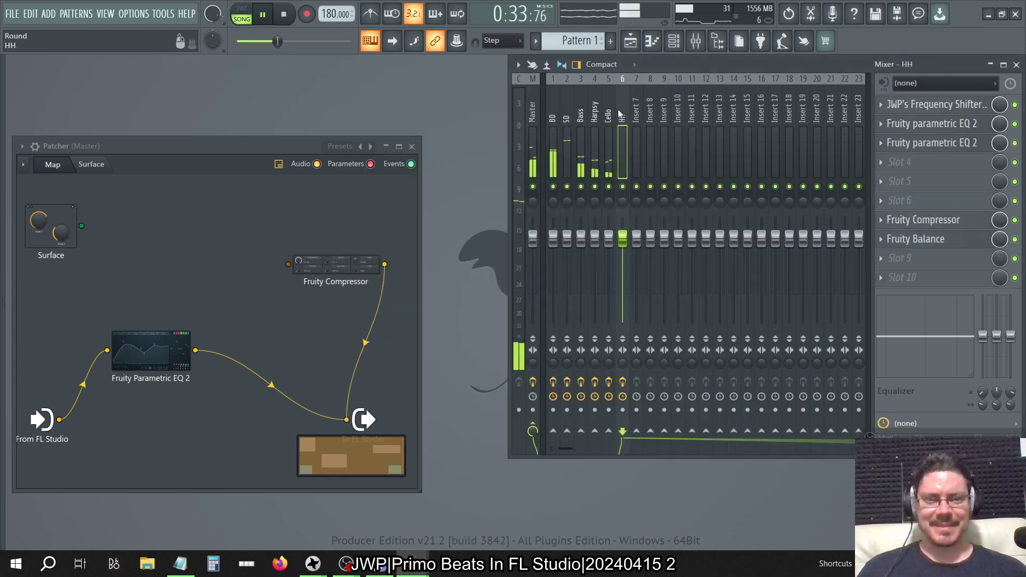
pyautogui.click(931, 259)
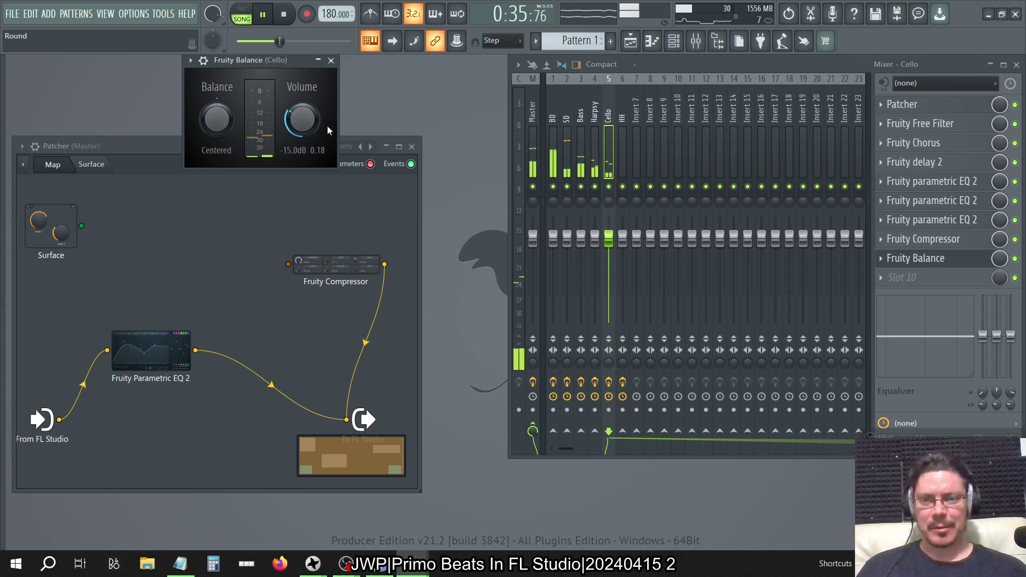
pyautogui.moveTo(302, 120); pyautogui.dragTo(303, 123)
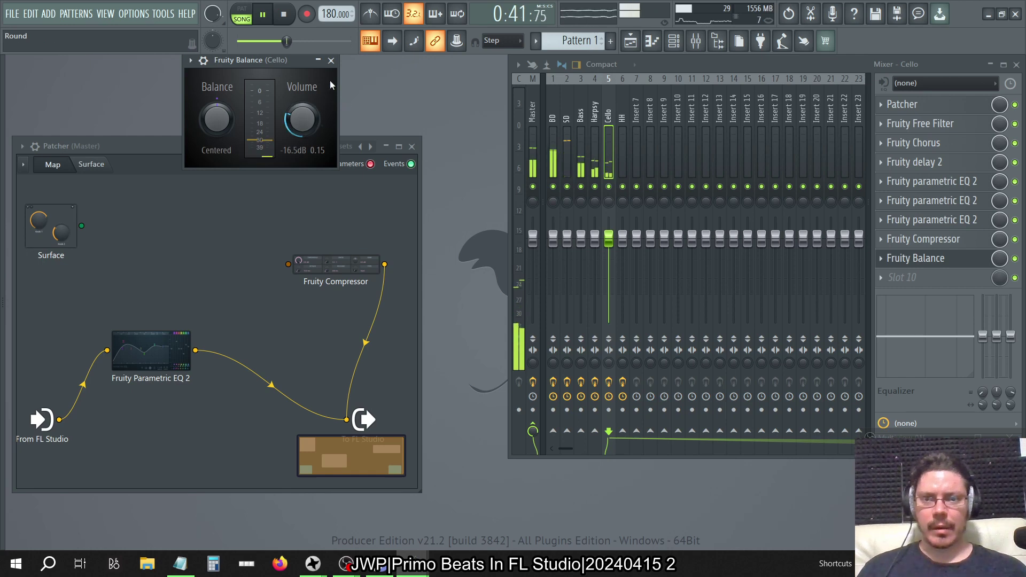
pyautogui.click(331, 60)
# Reopen TB_Morphit_v1 on the Master track to check its level meter, and close it.
pyautogui.click(532, 112)
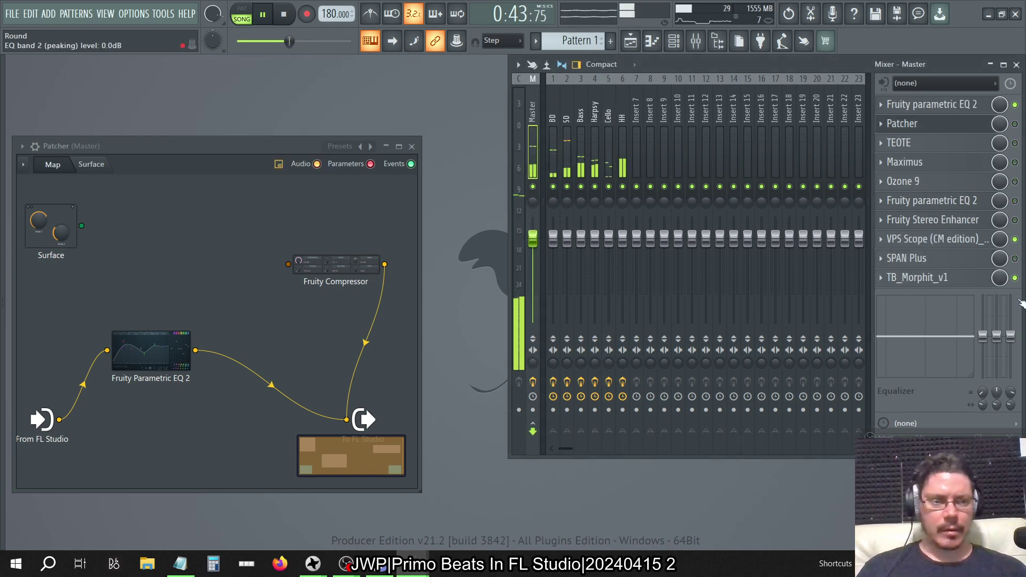
pyautogui.click(942, 283)
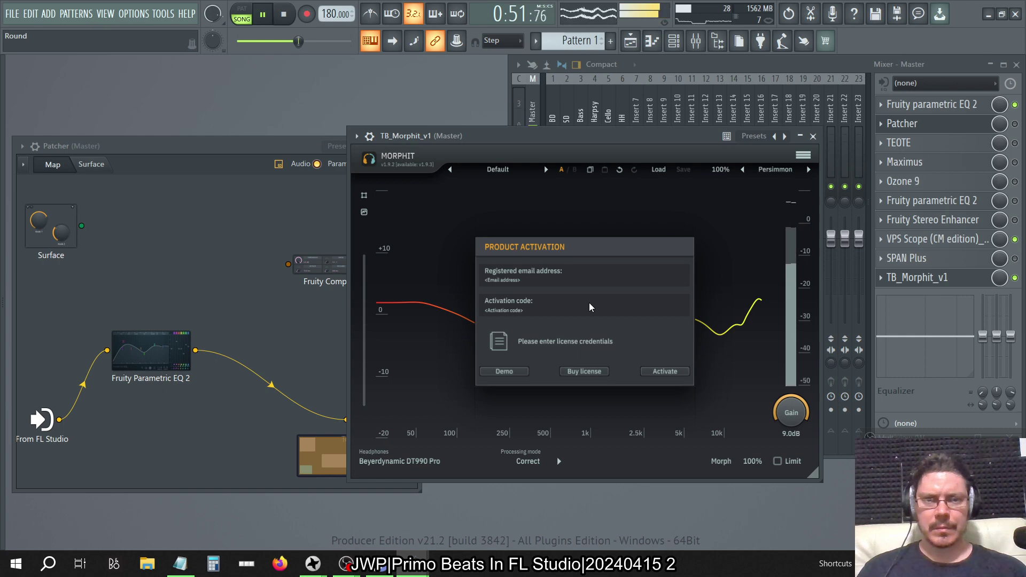
pyautogui.click(814, 138)
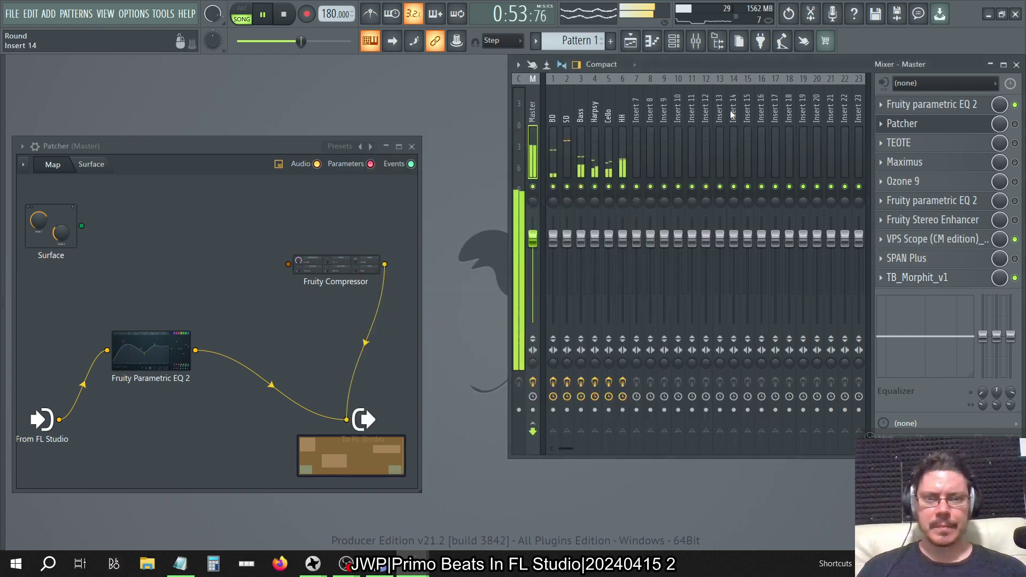
# Try other Fruity Balance volumes on the Cello track, settle on -16.5 dB, and return to the Master track.
pyautogui.click(612, 112)
pyautogui.click(962, 258)
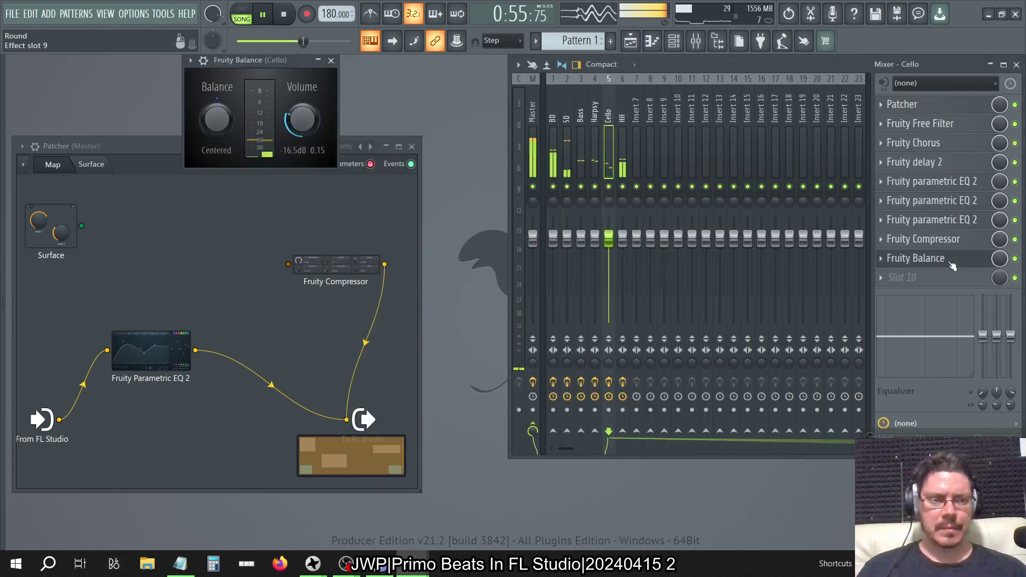
pyautogui.moveTo(302, 119); pyautogui.dragTo(294, 131)
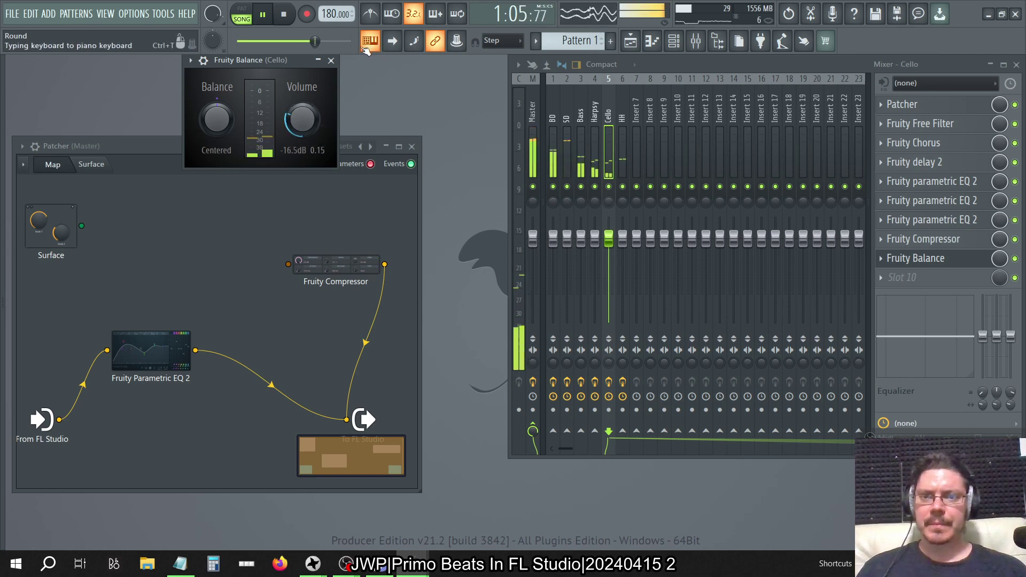
pyautogui.click(331, 60)
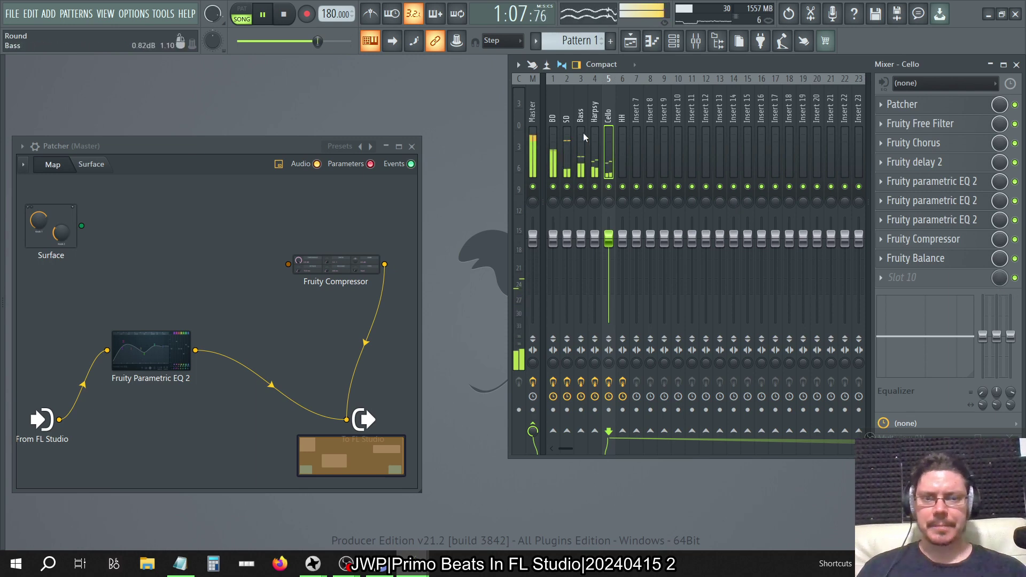
pyautogui.click(534, 113)
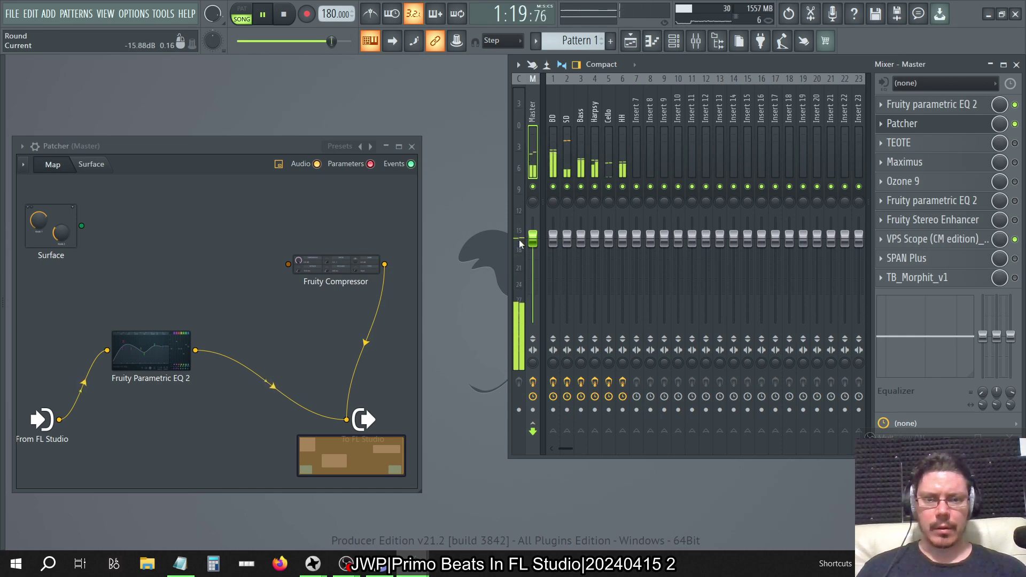
# Reroute the Patcher chain so Fruity Parametric EQ 2 feeds the Fruity Compressor and the compressor feeds the output, repositioning both modules.
pyautogui.rightClick(341, 412)
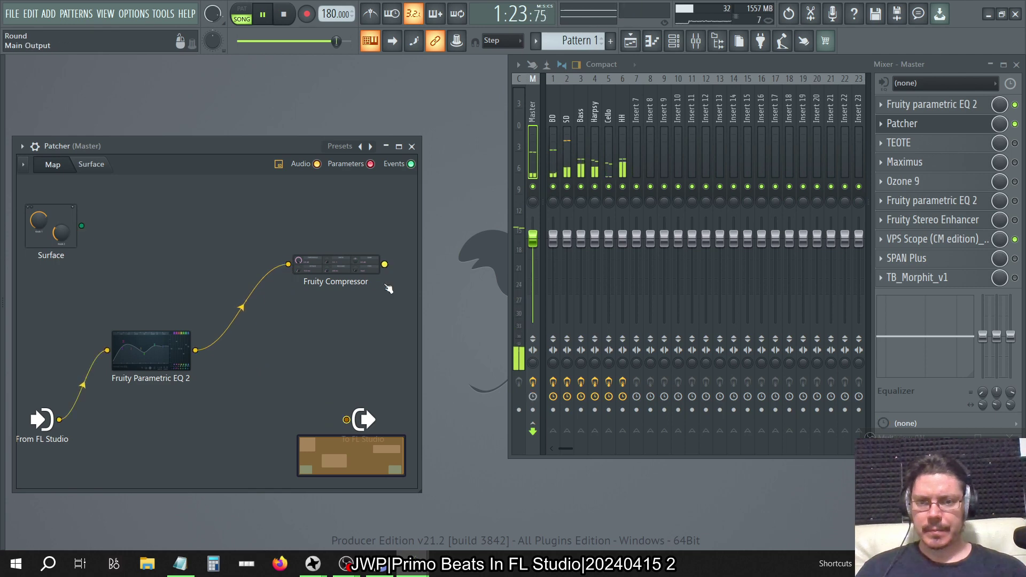
pyautogui.moveTo(155, 353); pyautogui.dragTo(98, 335)
pyautogui.moveTo(332, 283); pyautogui.dragTo(313, 256)
pyautogui.moveTo(105, 352); pyautogui.dragTo(124, 392)
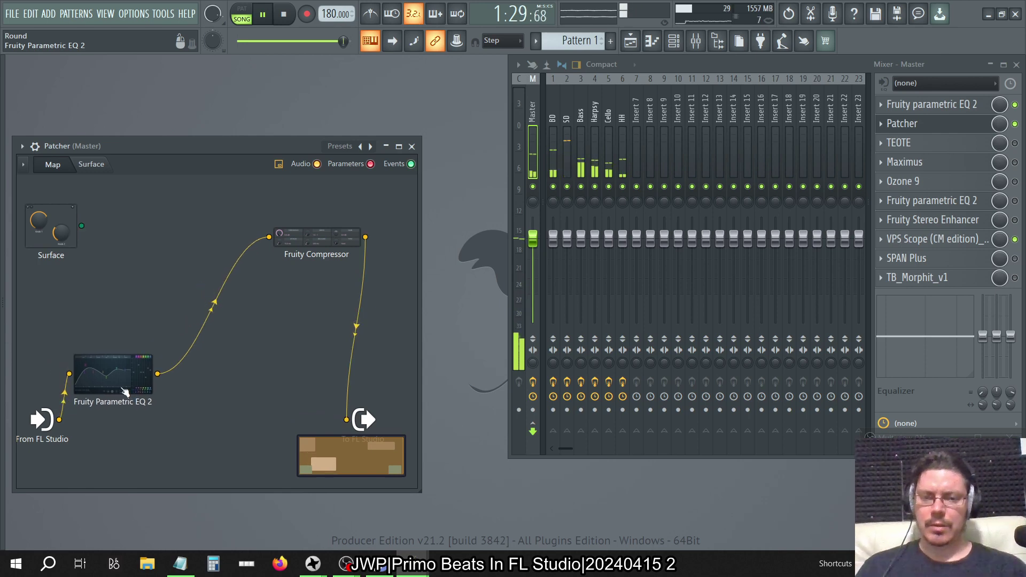
# Switch to the Sinith project, examine its Master Patcher chain and the EQ feeding the compressor, and return to the Round project.
pyautogui.hotkey('alt', 'Tab')
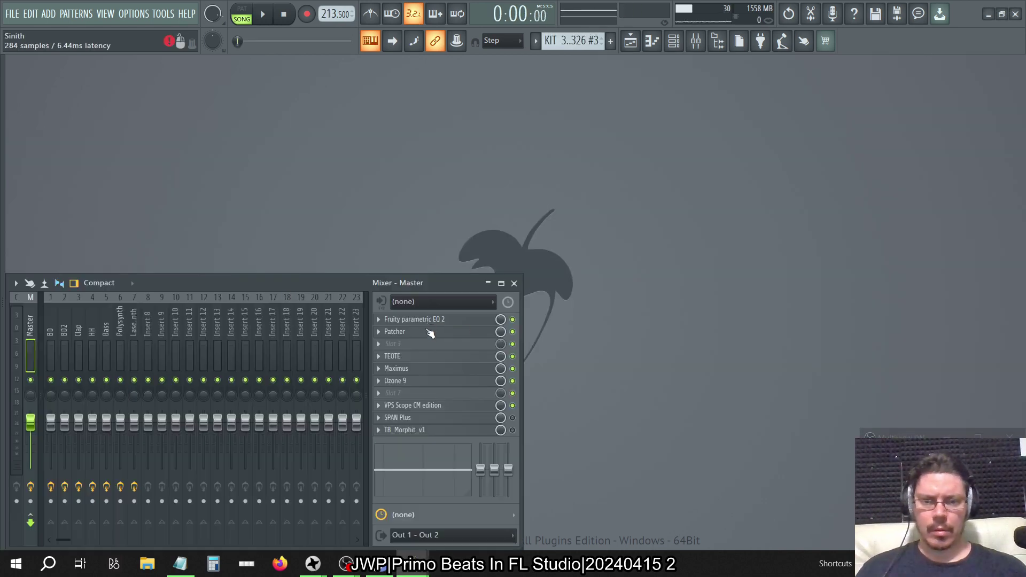
pyautogui.click(429, 332)
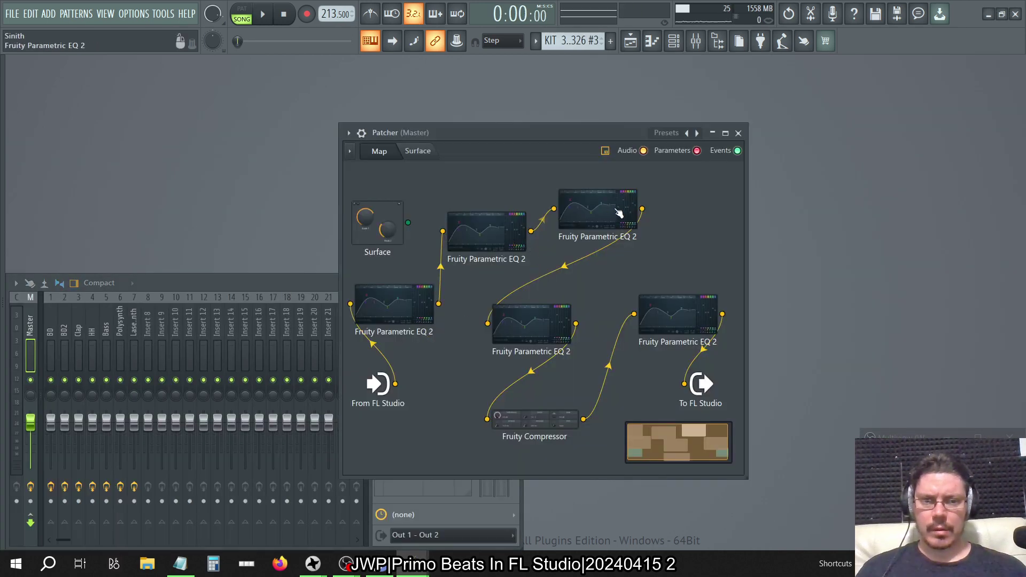
pyautogui.doubleClick(540, 328)
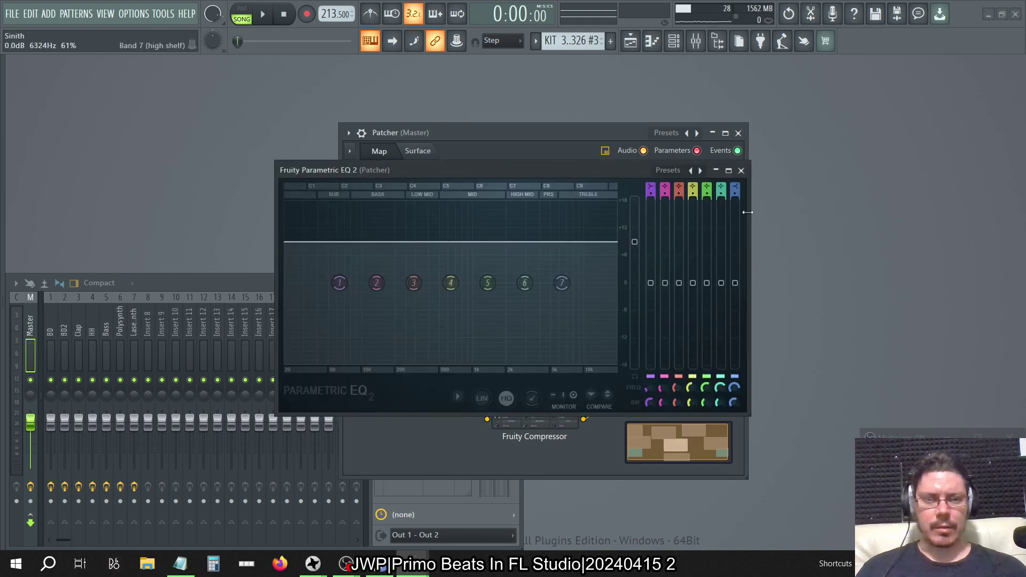
pyautogui.click(743, 170)
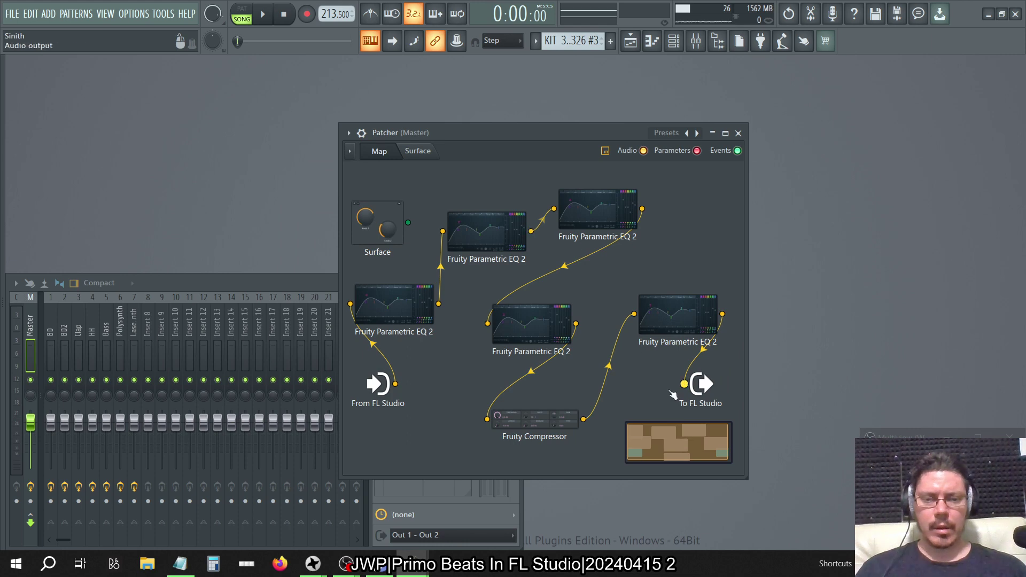
pyautogui.hotkey('alt', 'Tab')
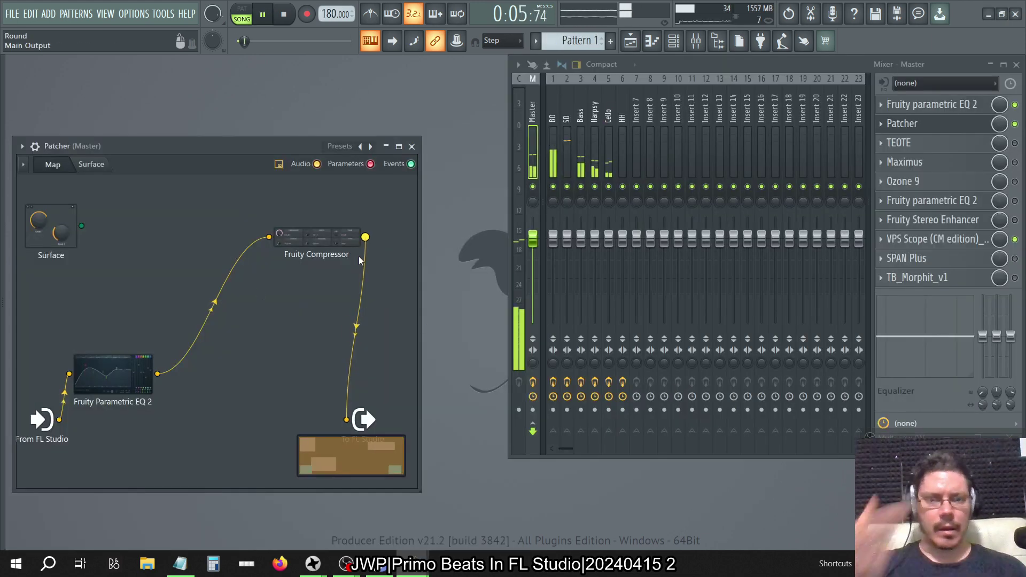
# Open VPS Scope on the Master track and close the mixer to uncover it.
pyautogui.click(957, 237)
pyautogui.click(830, 62)
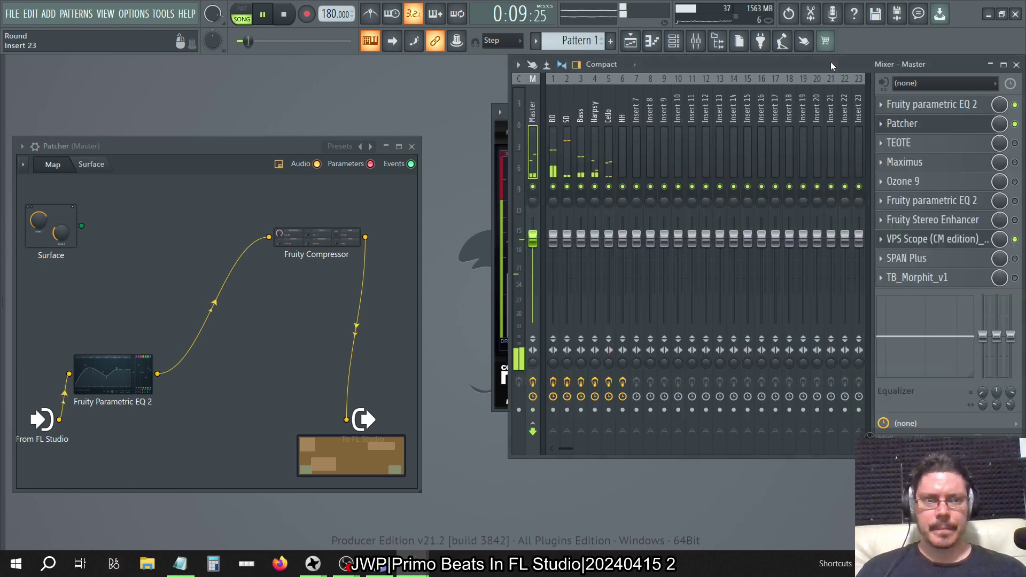
pyautogui.click(1017, 64)
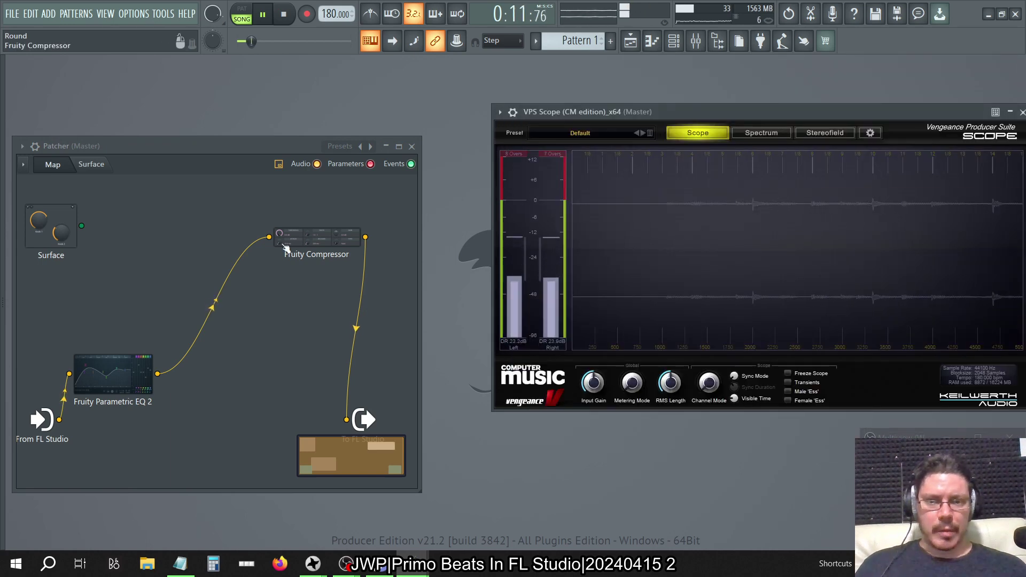
# Disconnect the EQ from the Fruity Compressor, move the modules apart, and add a second Fruity Parametric EQ 2 to the patch.
pyautogui.moveTo(330, 240)
pyautogui.mouseDown()
pyautogui.moveTo(301, 237)
pyautogui.moveTo(341, 239)
pyautogui.mouseUp()
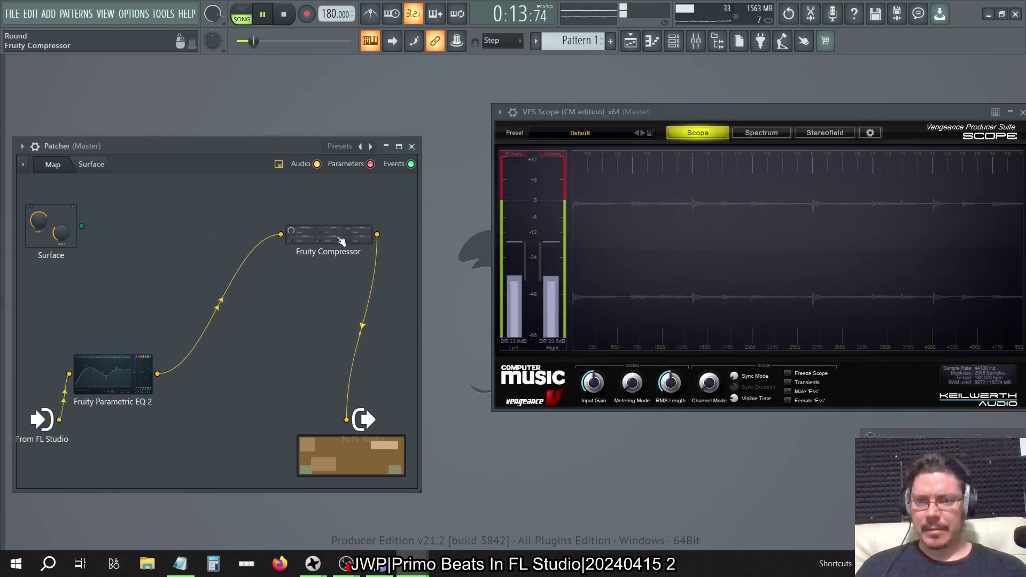
pyautogui.moveTo(281, 235); pyautogui.dragTo(176, 327)
pyautogui.moveTo(376, 234); pyautogui.dragTo(374, 299)
pyautogui.moveTo(113, 374); pyautogui.dragTo(81, 333)
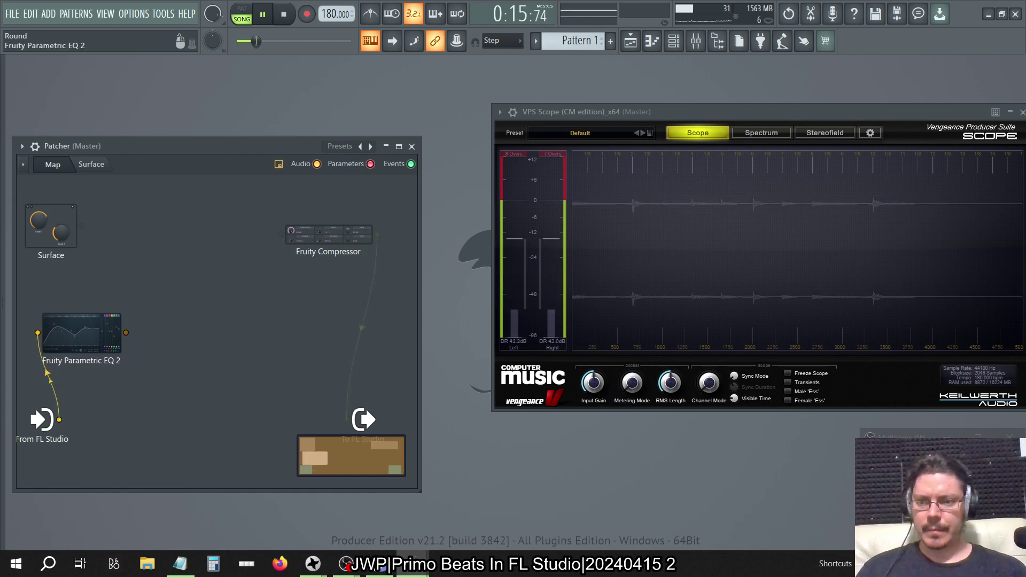
pyautogui.rightClick(114, 315)
pyautogui.click(133, 293)
pyautogui.rightClick(132, 293)
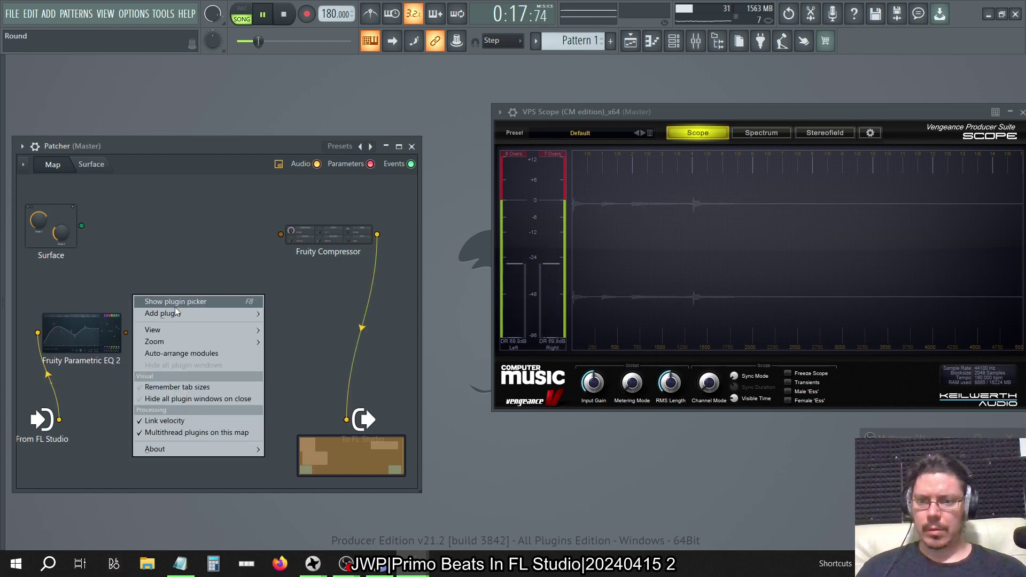
pyautogui.moveTo(176, 314)
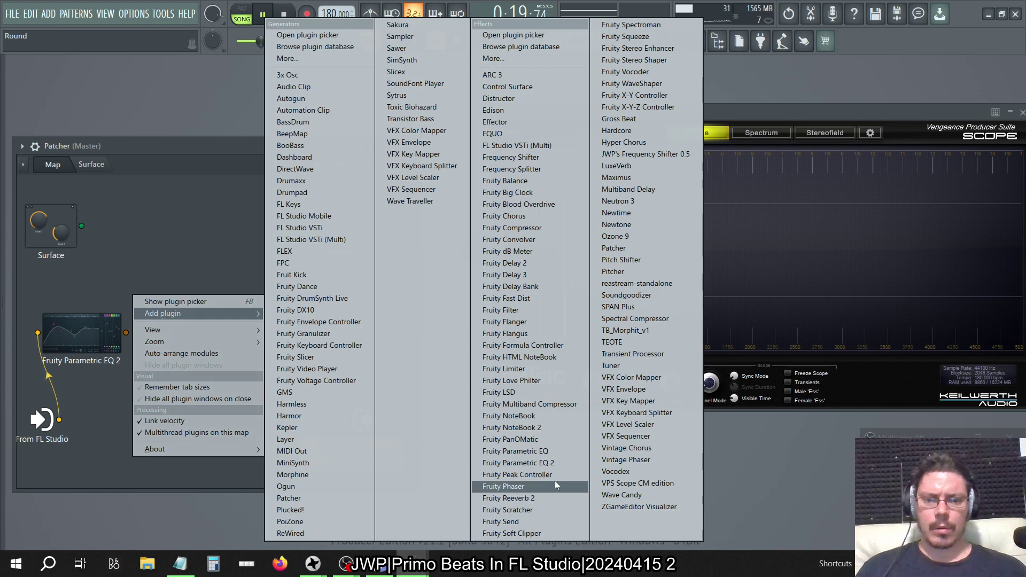
pyautogui.click(551, 463)
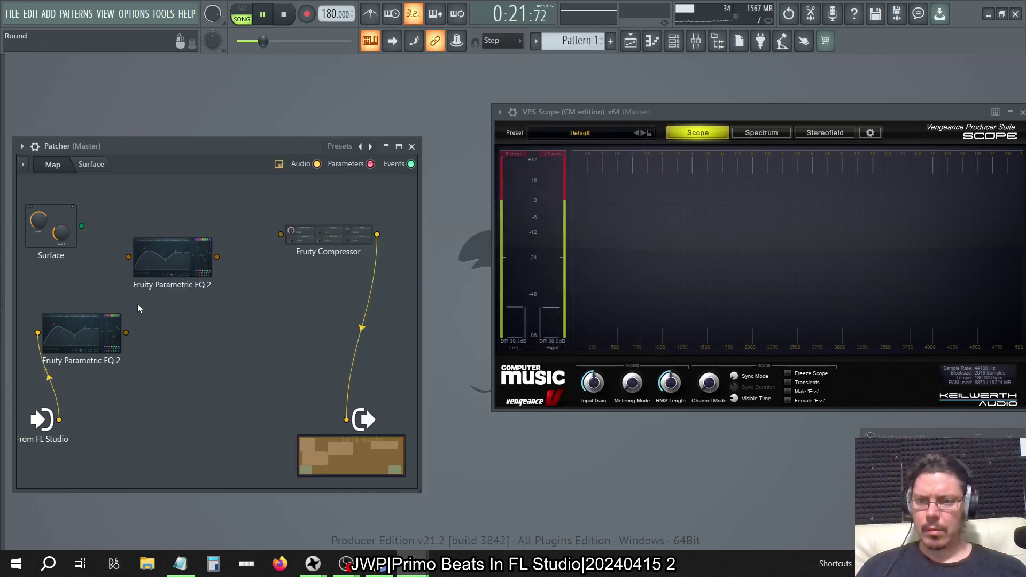
# Wire the second EQ between the first EQ and the Fruity Compressor, and open and close its editor.
pyautogui.moveTo(125, 333); pyautogui.dragTo(280, 235)
pyautogui.doubleClick(172, 267)
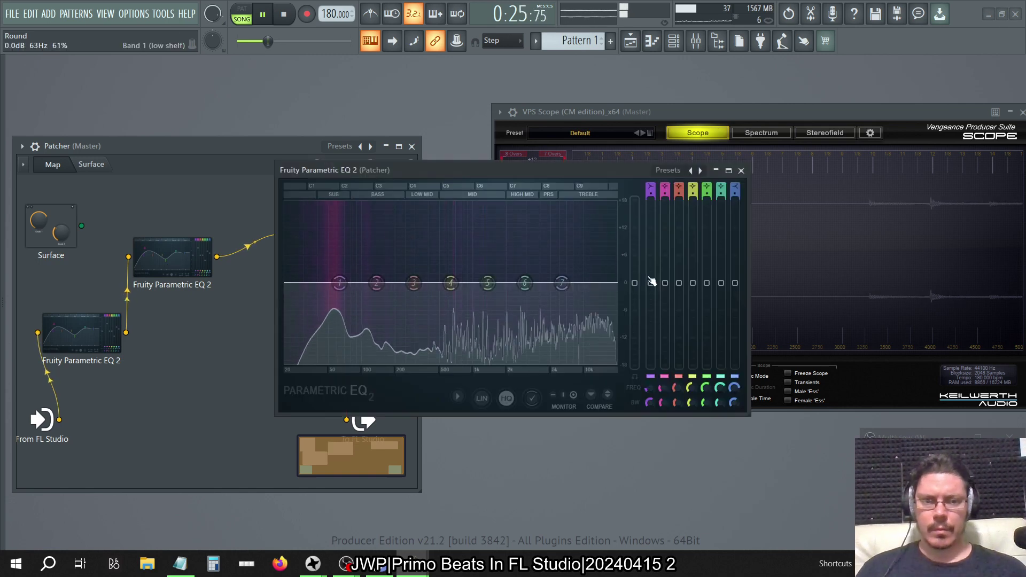
pyautogui.click(741, 170)
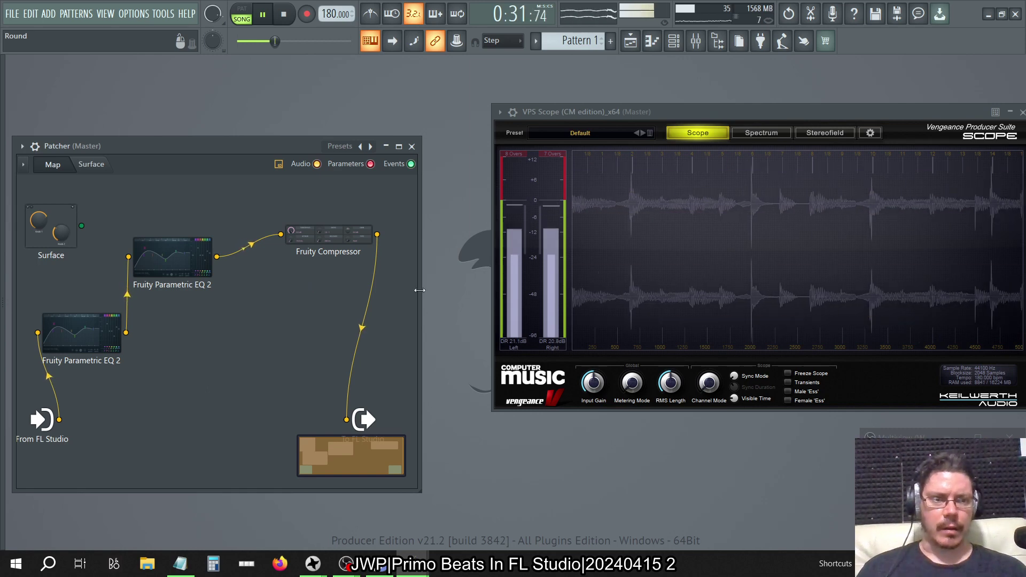
# Add a third Fruity Parametric EQ 2 and wire it between the second EQ and the Fruity Compressor.
pyautogui.moveTo(281, 234); pyautogui.dragTo(177, 262)
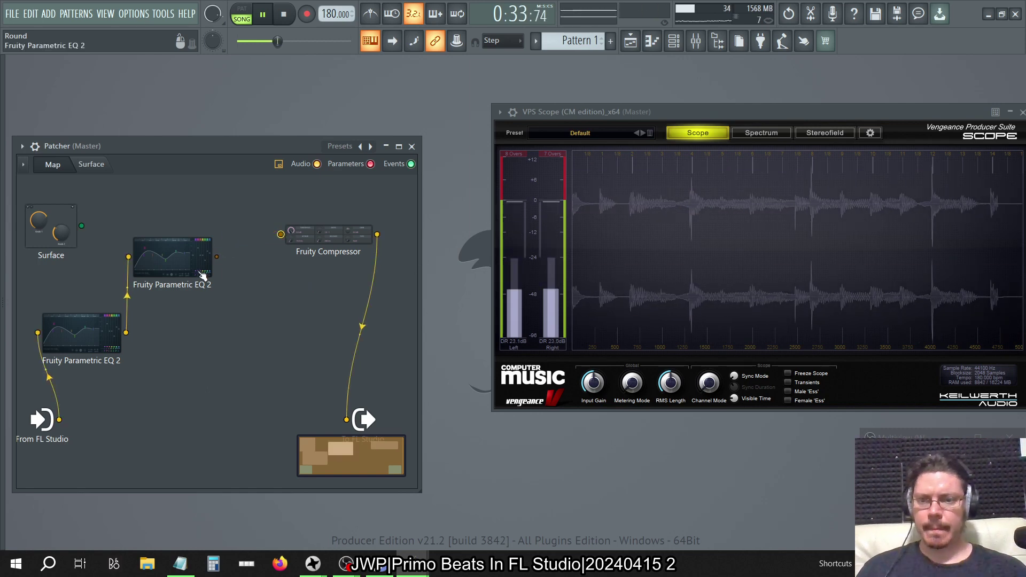
pyautogui.rightClick(199, 339)
pyautogui.click(241, 357)
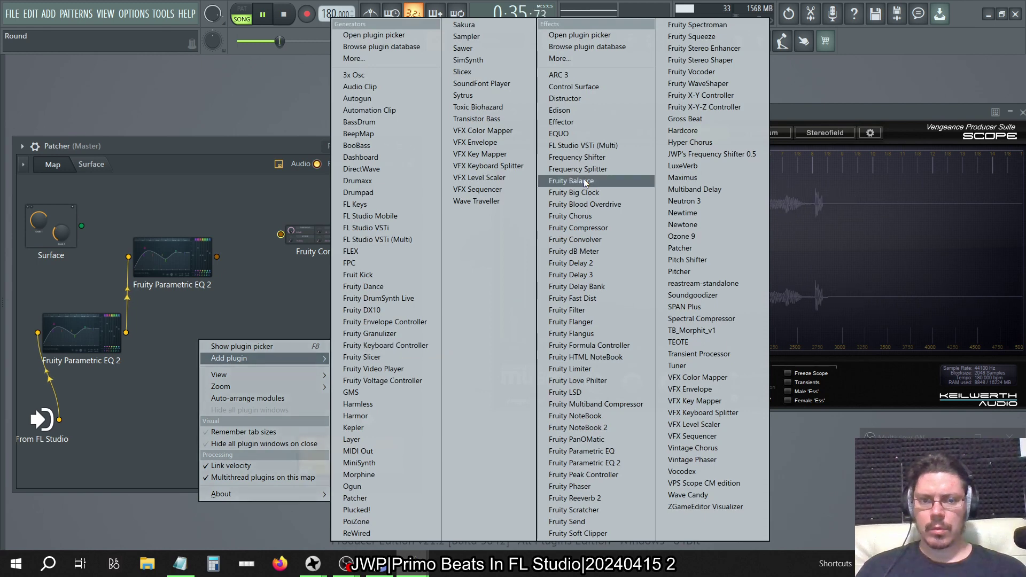
pyautogui.click(595, 461)
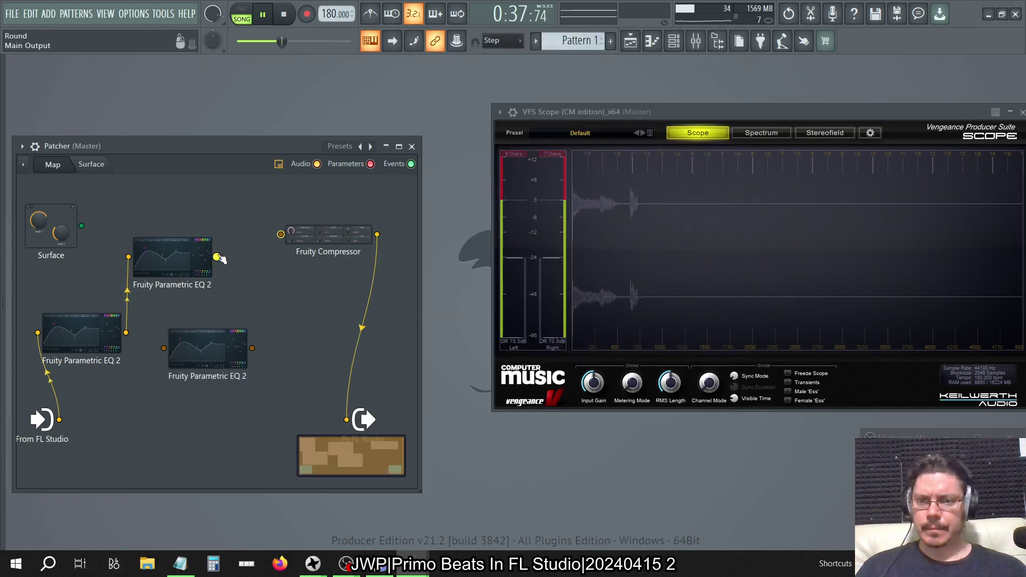
pyautogui.moveTo(216, 257); pyautogui.dragTo(163, 348)
pyautogui.moveTo(251, 348); pyautogui.dragTo(280, 234)
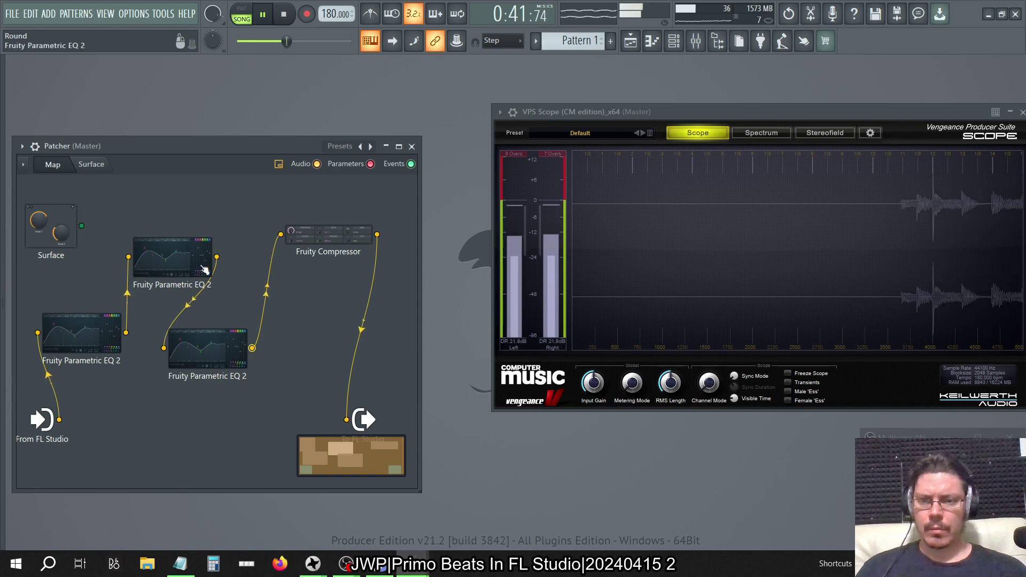
# Line up the second and third EQs above the first, move the Fruity Compressor beside them, and show the mixer.
pyautogui.moveTo(201, 268); pyautogui.dragTo(174, 233)
pyautogui.moveTo(190, 338); pyautogui.dragTo(227, 205)
pyautogui.moveTo(299, 244); pyautogui.dragTo(325, 253)
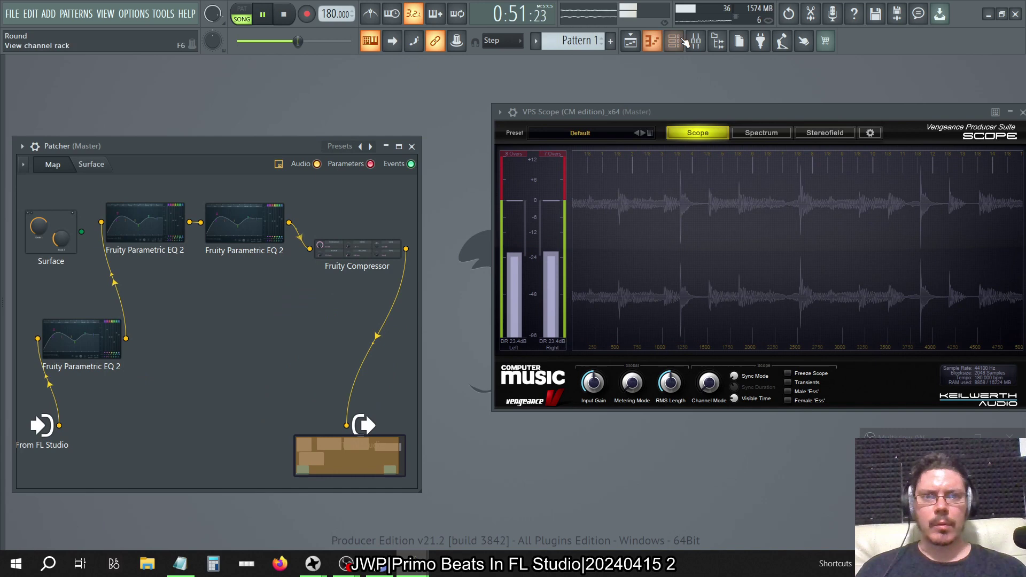
pyautogui.click(696, 41)
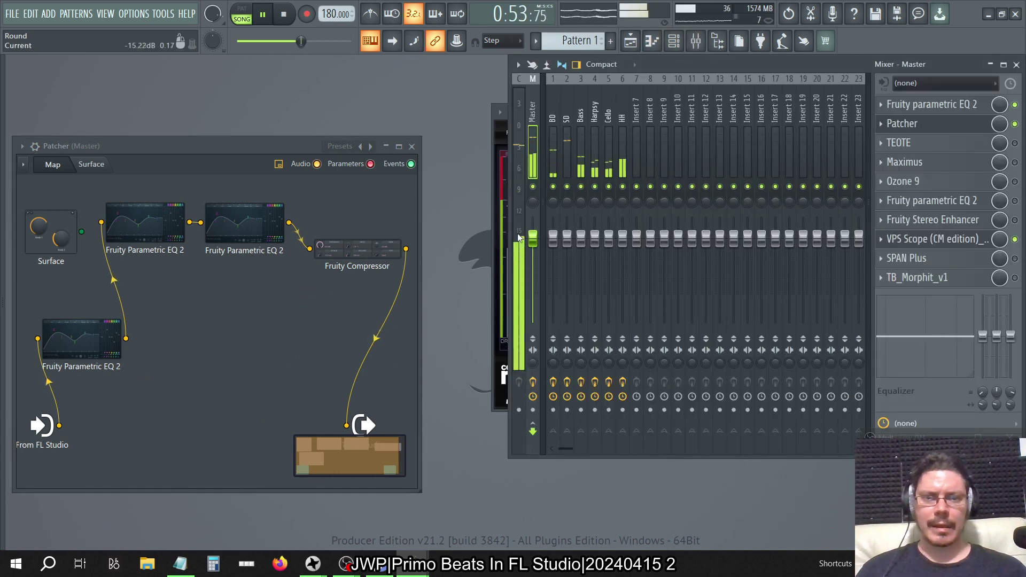
# Disconnect the third EQ from the compressor, add a fourth Fruity Parametric EQ 2, and wire it between them.
pyautogui.rightClick(310, 249)
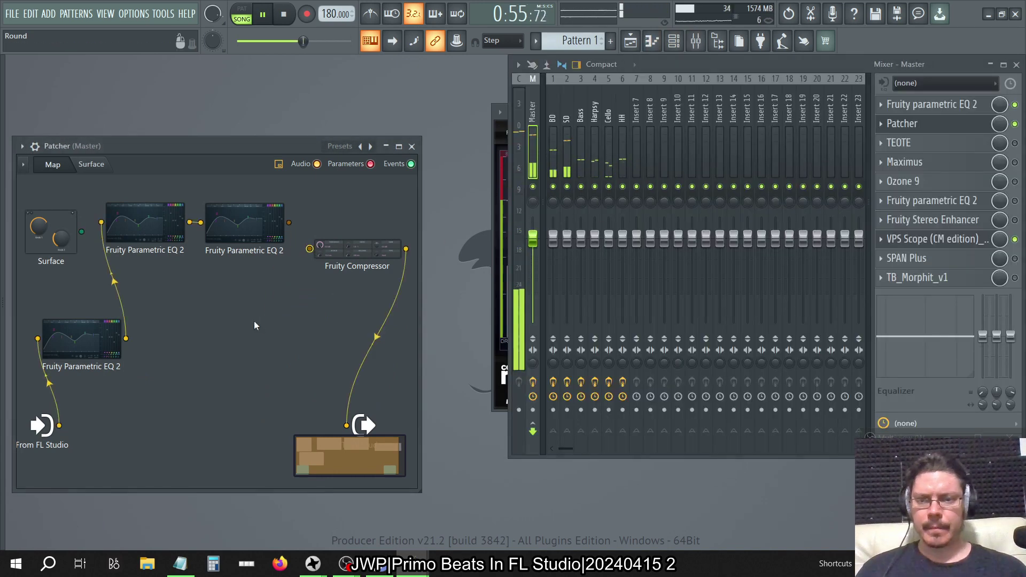
pyautogui.rightClick(244, 238)
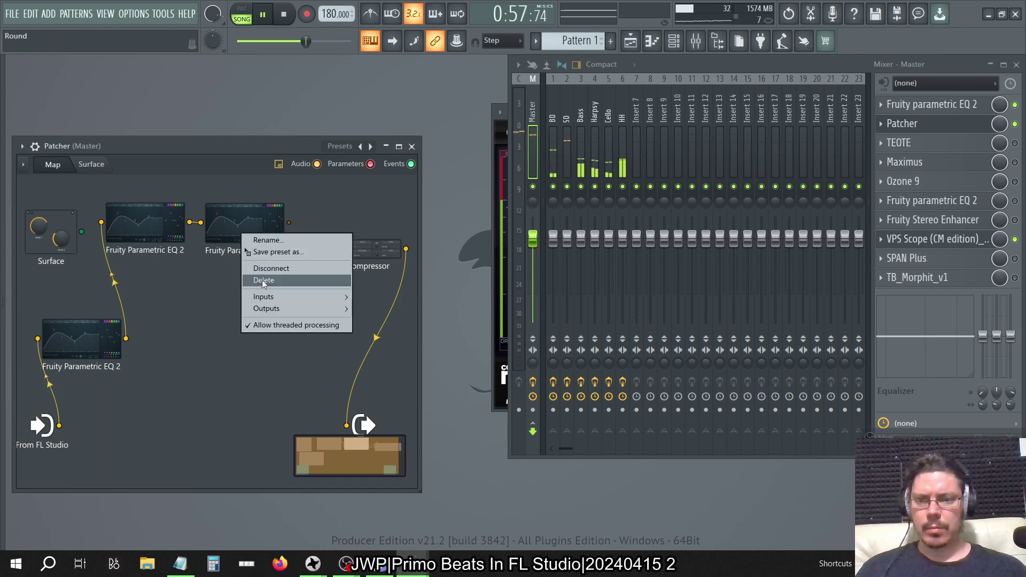
pyautogui.rightClick(212, 319)
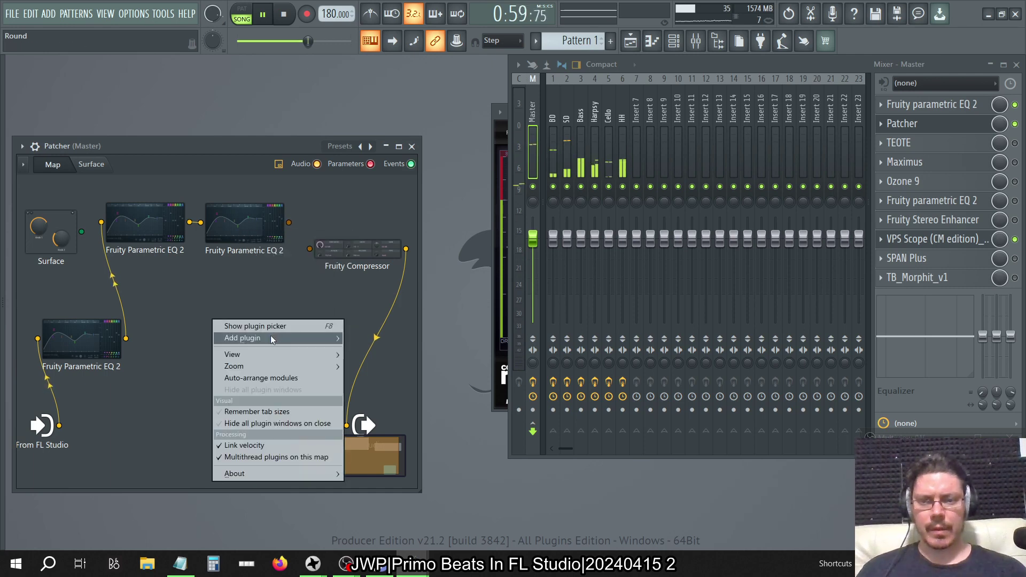
pyautogui.moveTo(270, 337)
pyautogui.click(631, 462)
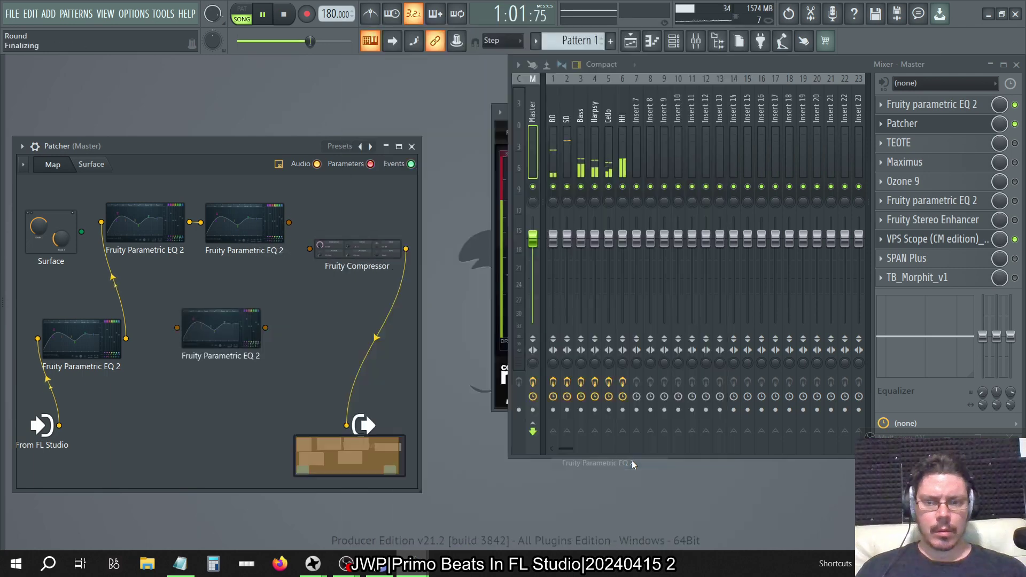
pyautogui.moveTo(288, 223); pyautogui.dragTo(177, 328)
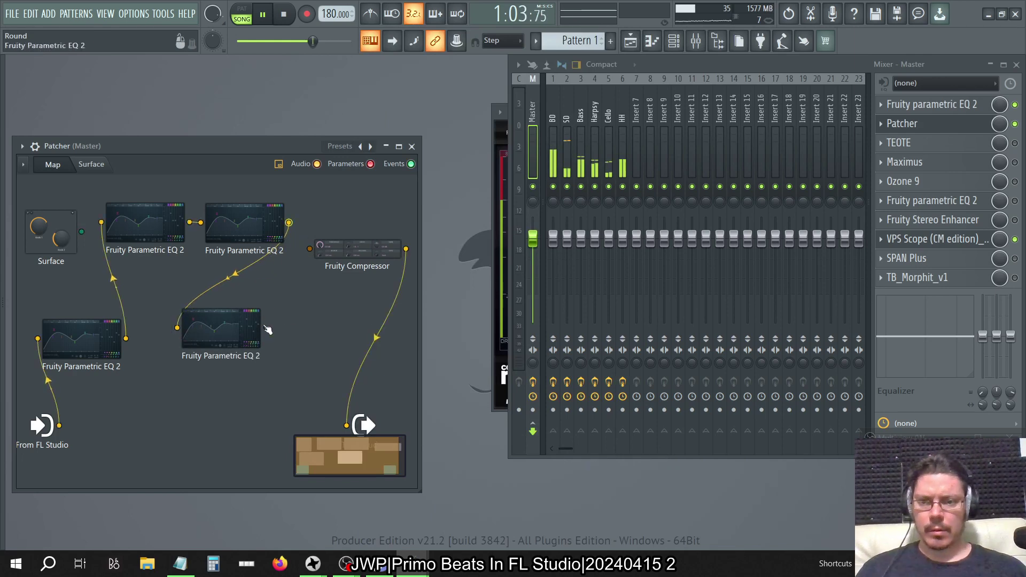
pyautogui.moveTo(265, 328); pyautogui.dragTo(308, 324)
pyautogui.moveTo(310, 248); pyautogui.dragTo(310, 249)
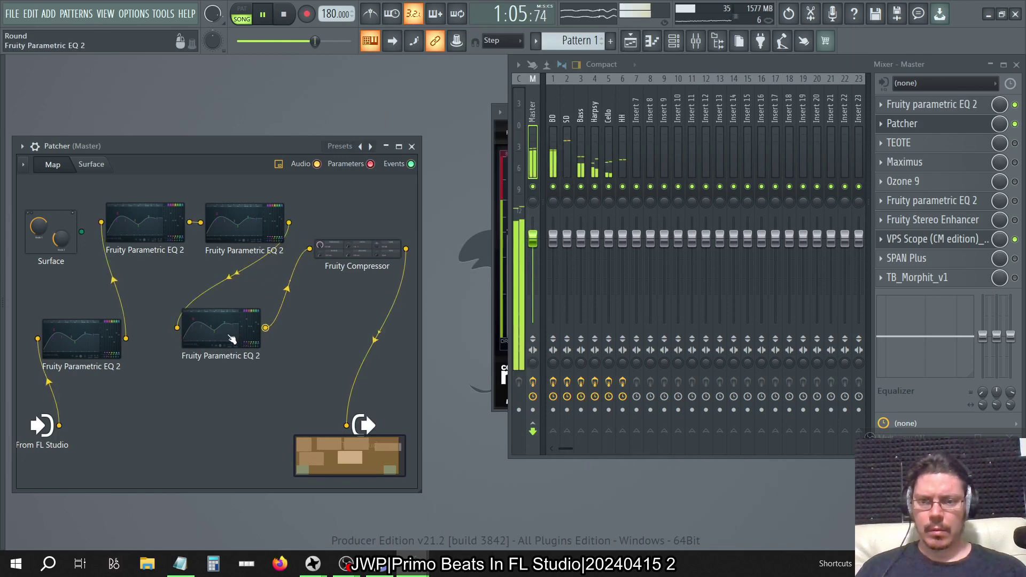
# Open the fourth EQ, try its main level at 18 dB while checking VPS Scope, and reset the level to 0 dB.
pyautogui.doubleClick(221, 327)
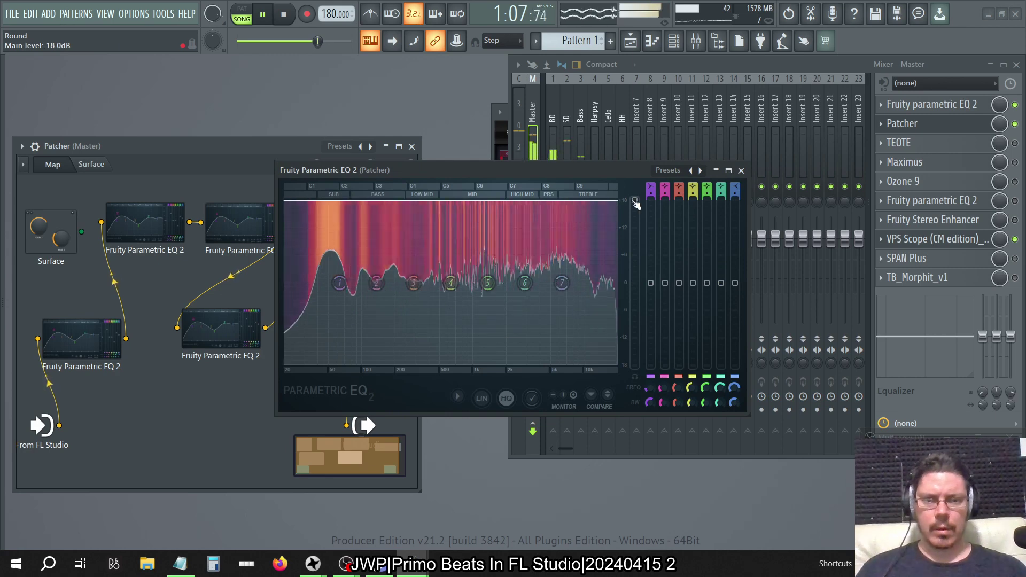
pyautogui.moveTo(608, 174); pyautogui.dragTo(579, 303)
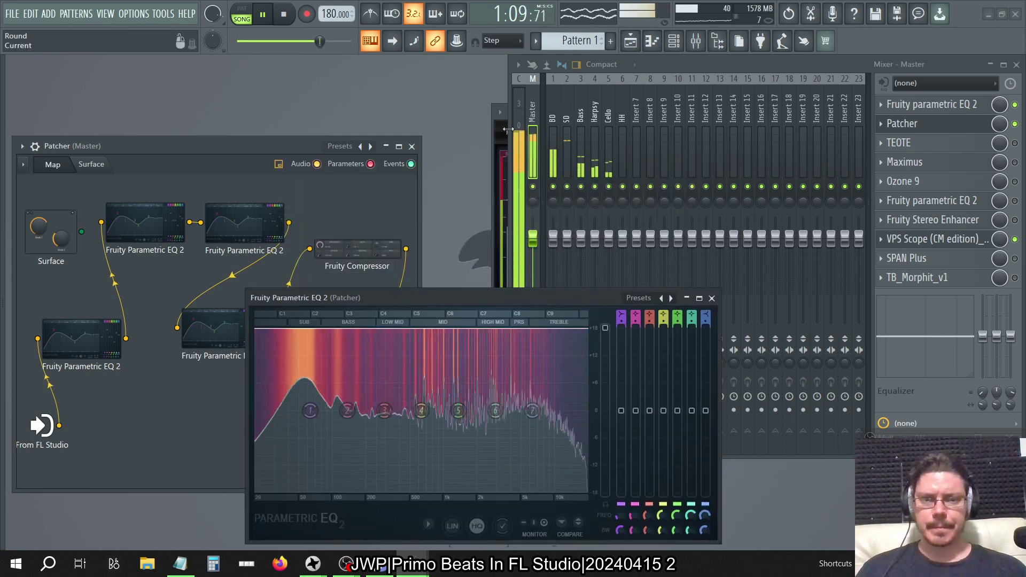
pyautogui.click(495, 139)
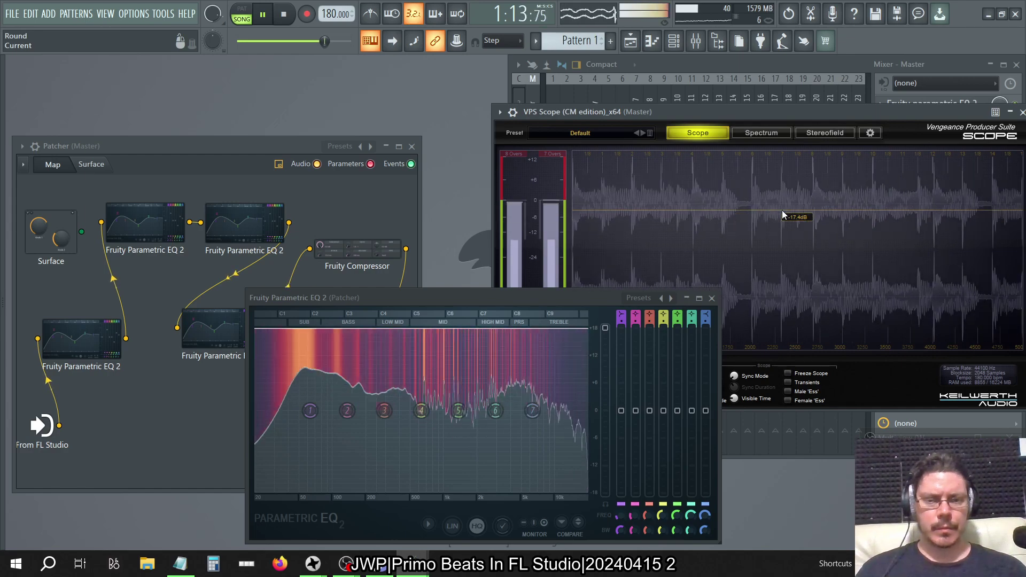
pyautogui.rightClick(606, 337)
pyautogui.click(620, 343)
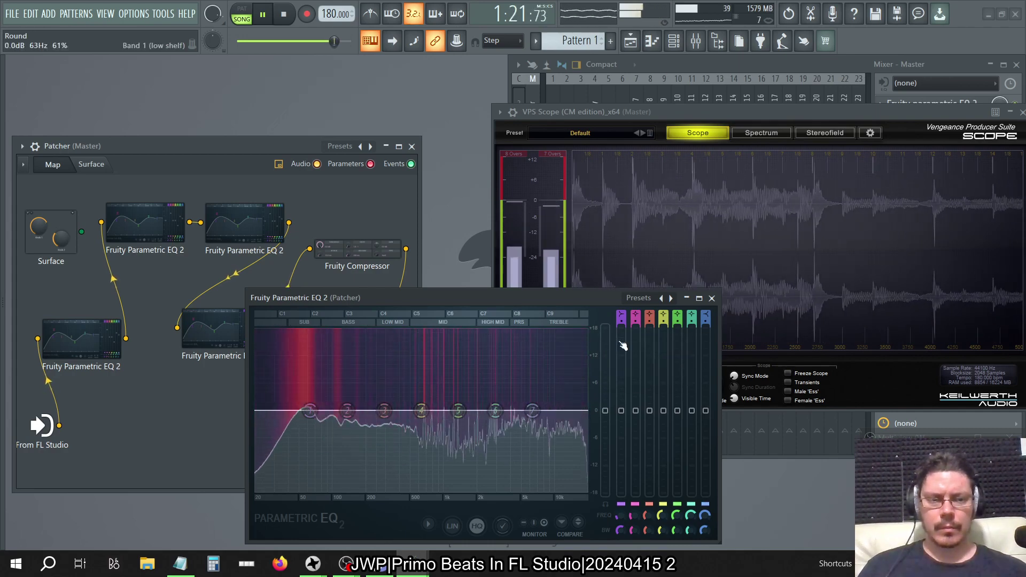
# Raise the fourth EQ's main level to 9 dB and further to about 15 dB, and bring the mixer forward to check the Master meter.
pyautogui.moveTo(605, 410); pyautogui.dragTo(605, 369)
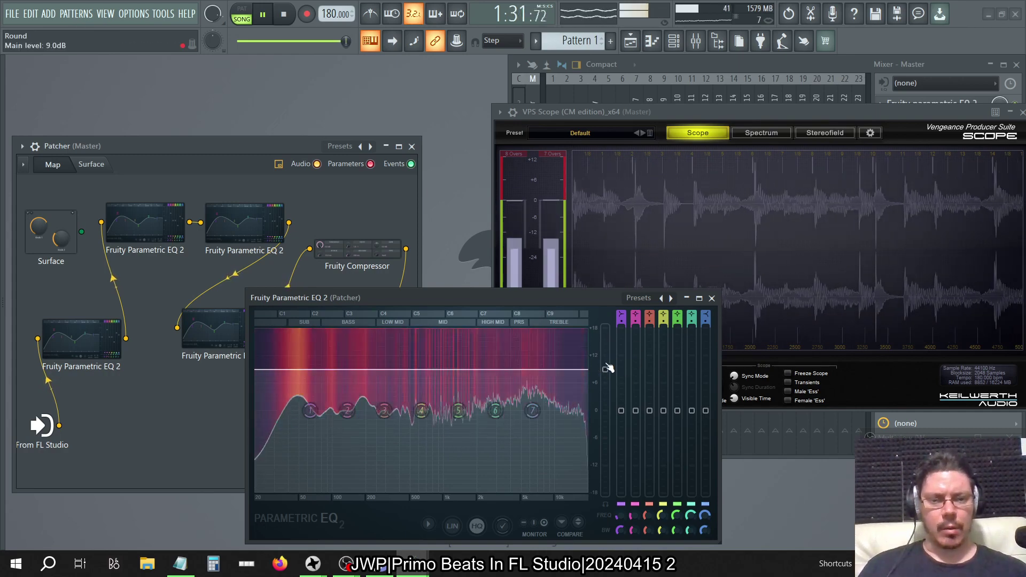
pyautogui.moveTo(605, 369); pyautogui.dragTo(605, 341)
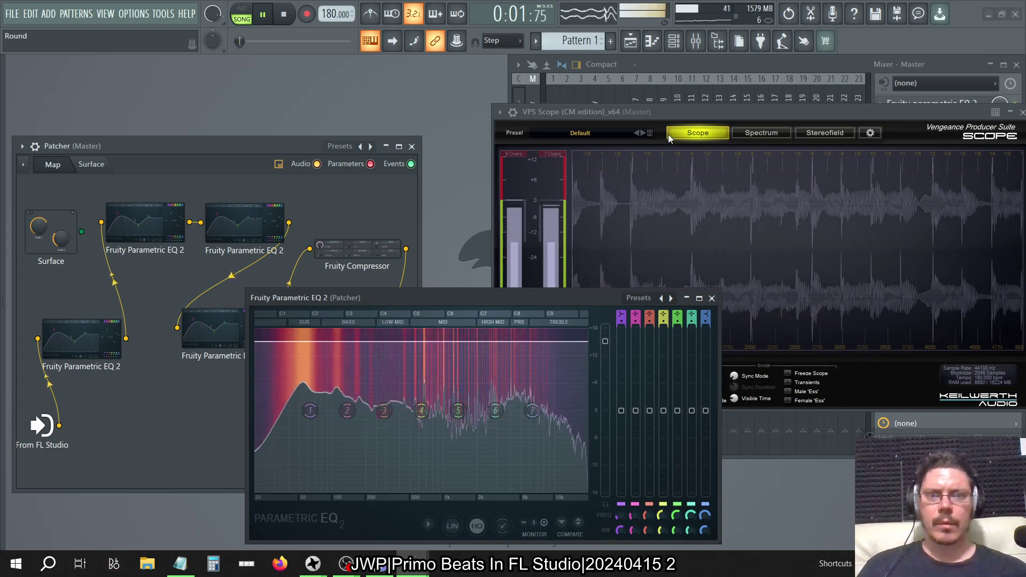
pyautogui.click(674, 68)
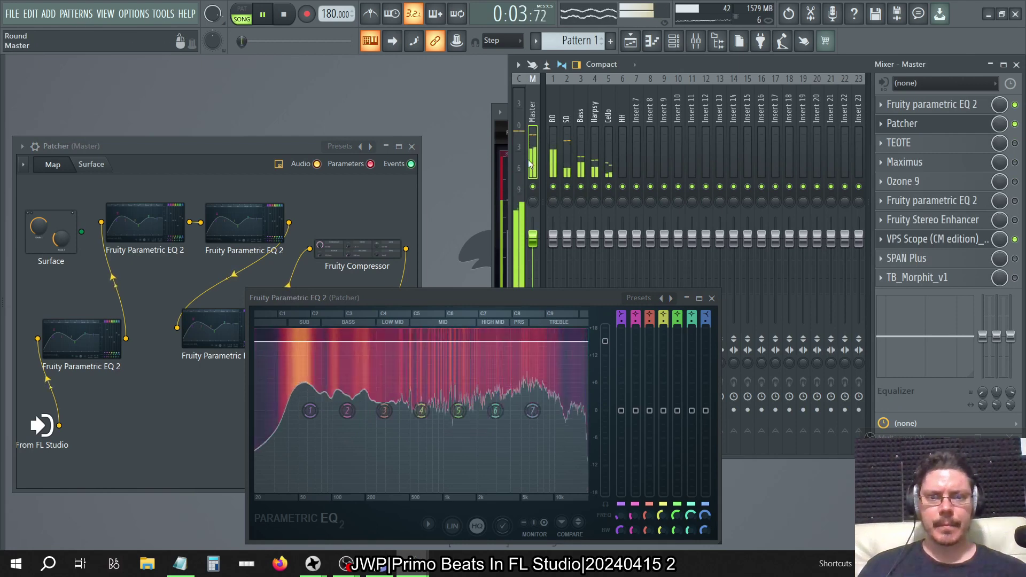
# Try the fourth EQ's main level at 8.8 dB and 3 dB, reset it to 0 dB, and raise it back to about 15 dB.
pyautogui.moveTo(608, 343); pyautogui.dragTo(609, 372)
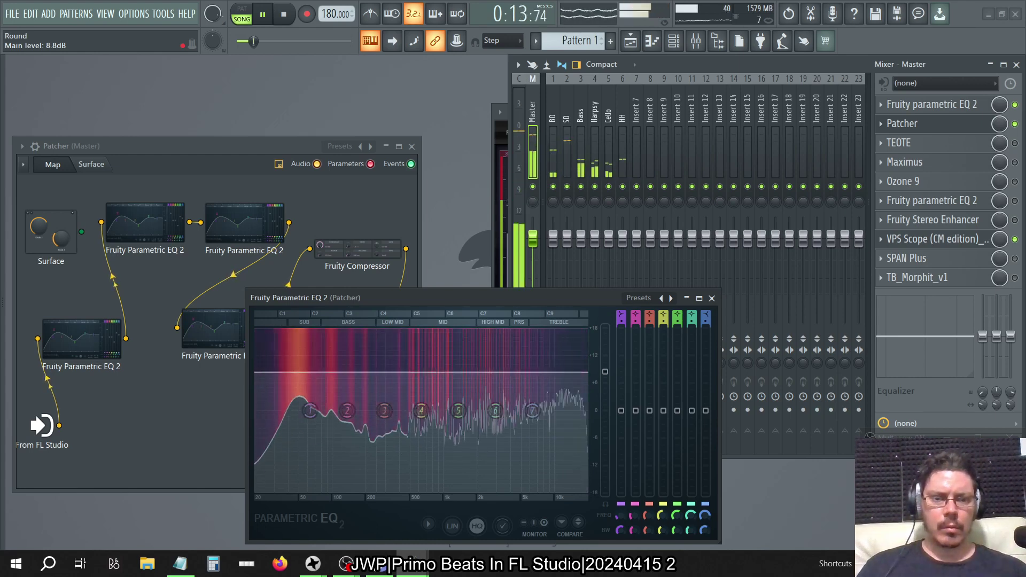
pyautogui.moveTo(605, 370); pyautogui.dragTo(605, 397)
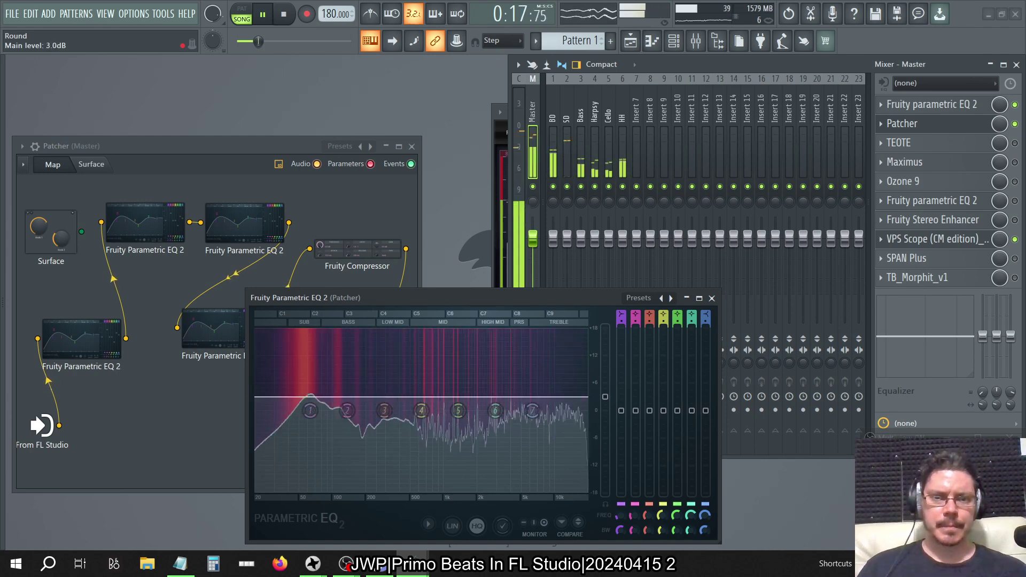
pyautogui.rightClick(606, 397)
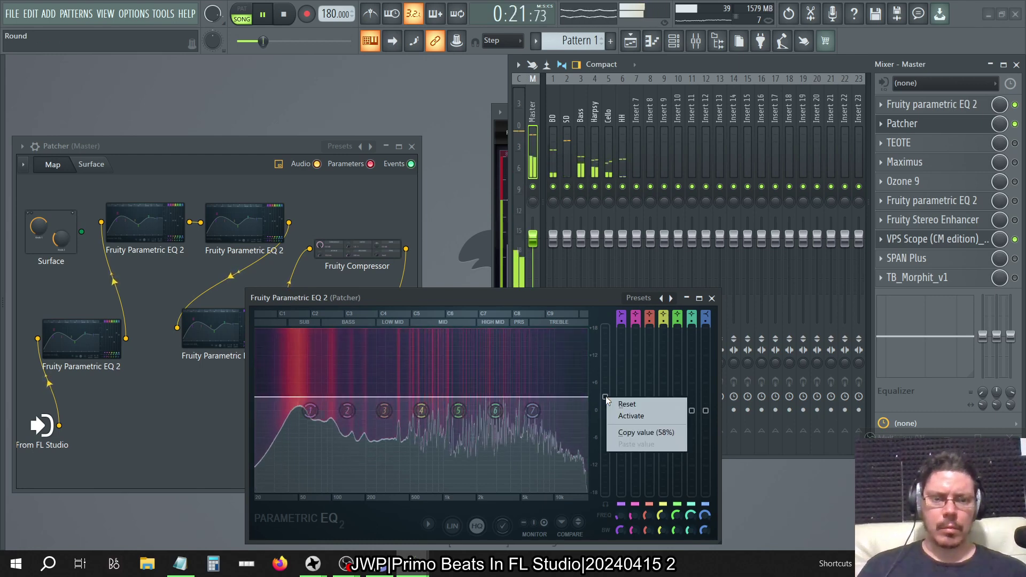
pyautogui.click(620, 401)
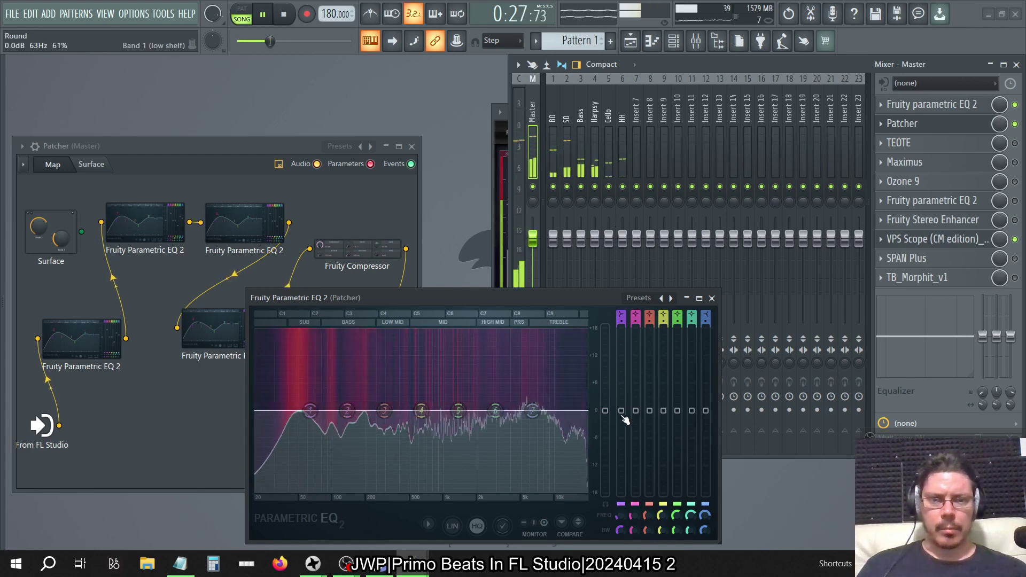
pyautogui.moveTo(605, 411); pyautogui.dragTo(605, 397)
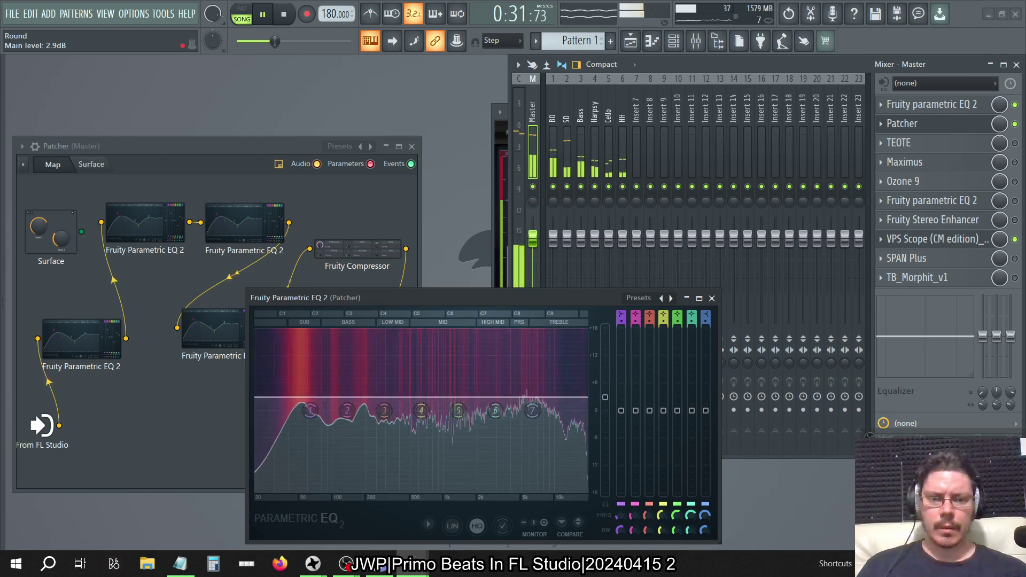
pyautogui.moveTo(605, 397); pyautogui.dragTo(605, 342)
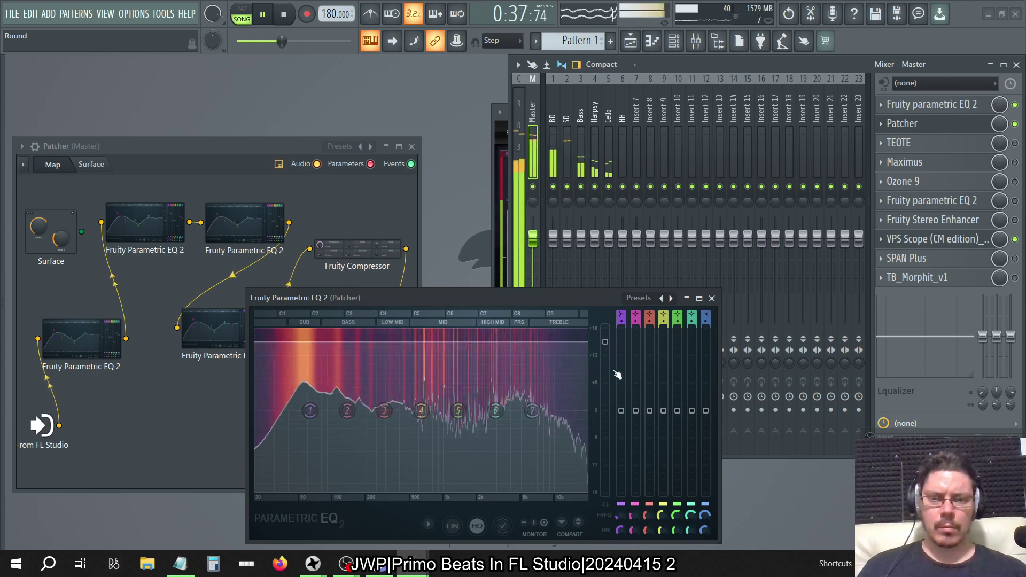
# Bring the mixer forward, enable TB_Morphit_v1 on the Master track, and open it.
pyautogui.click(492, 159)
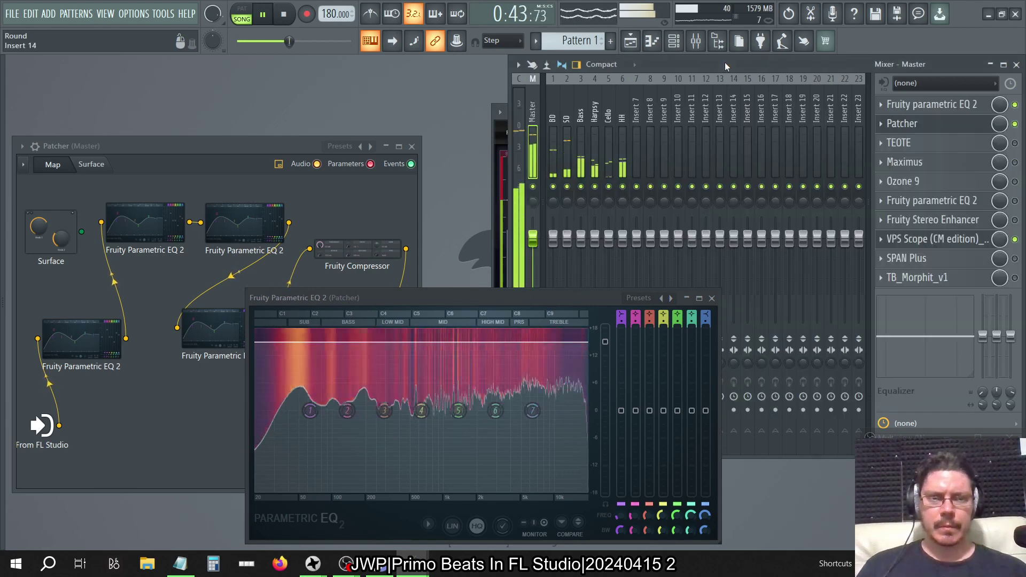
pyautogui.click(725, 62)
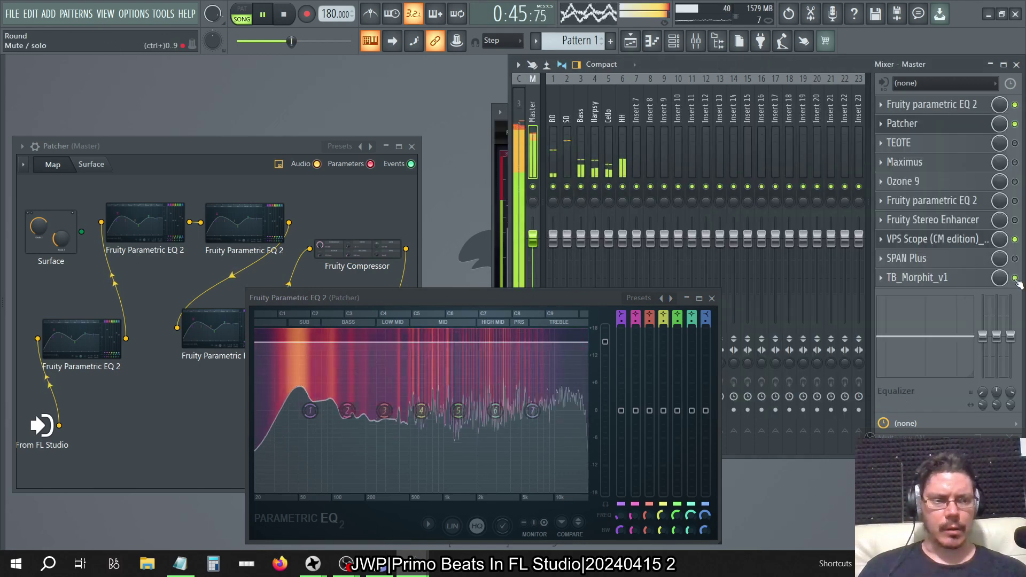
pyautogui.click(961, 280)
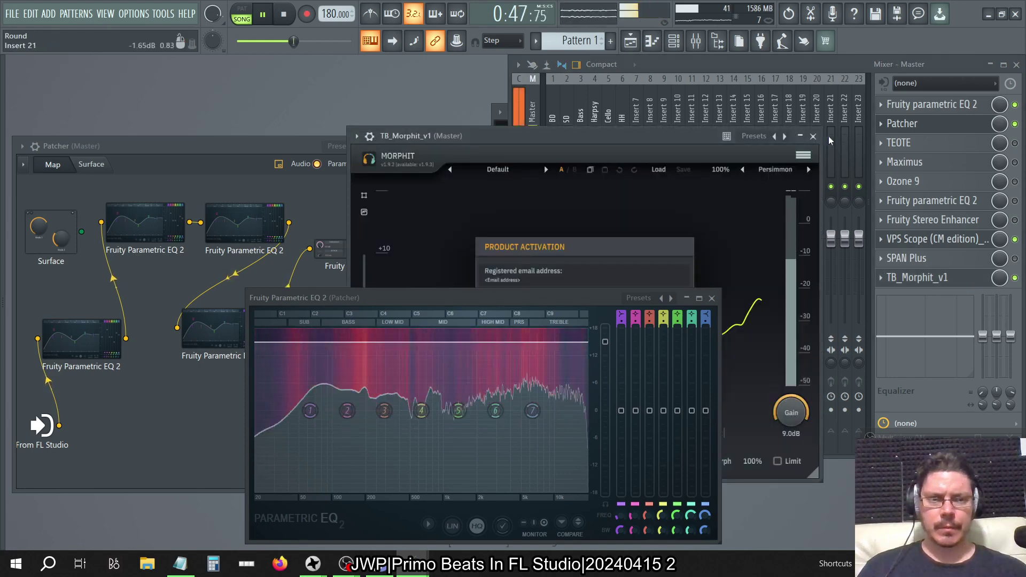
# Bypass and re-enable Patcher on the Master track to compare the level with and without it.
pyautogui.click(1015, 124)
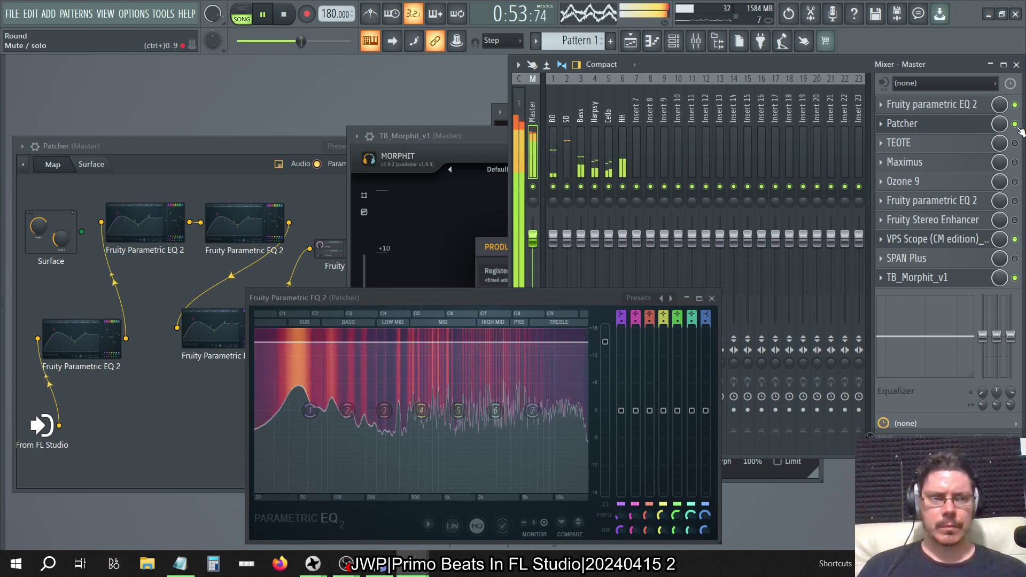
pyautogui.click(1015, 124)
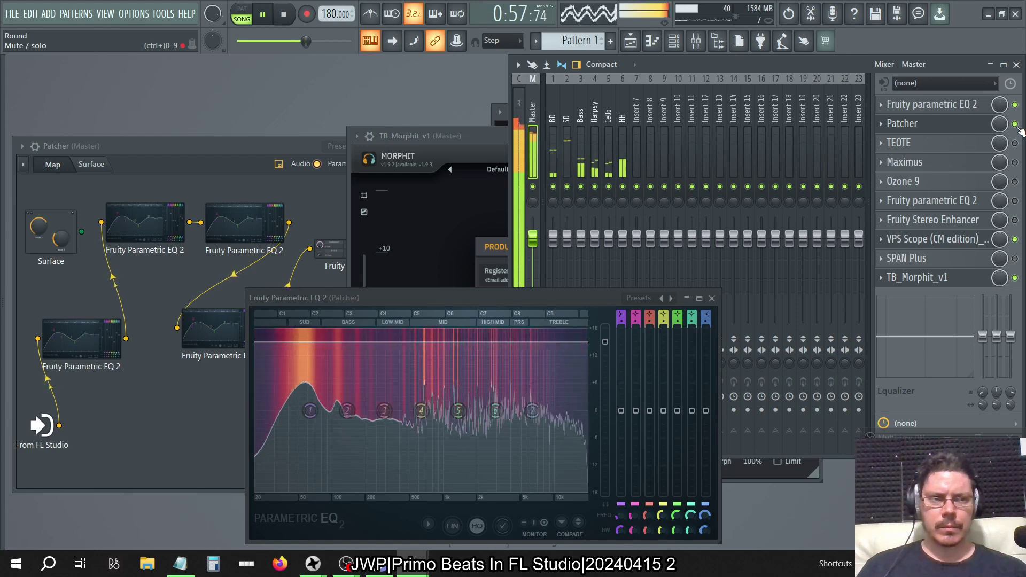
pyautogui.click(1017, 125)
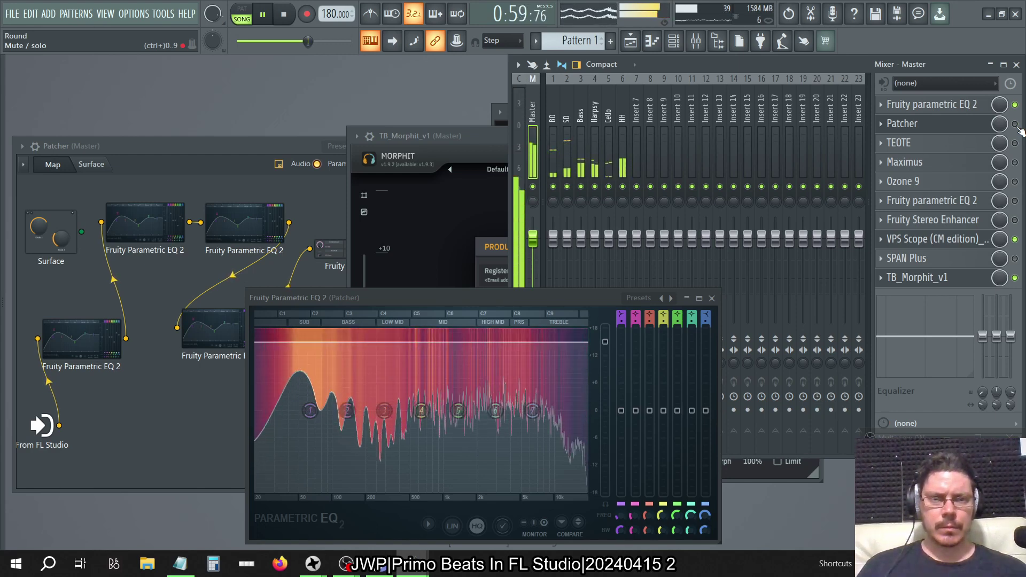
pyautogui.click(1017, 124)
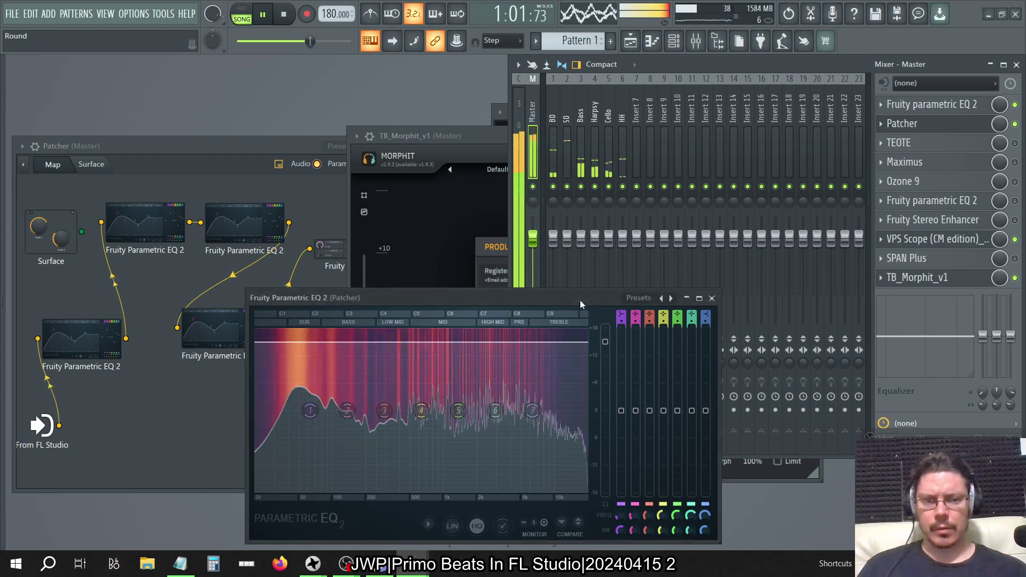
# Lower the fourth EQ's main level to about 12 dB and bypass and re-enable Patcher to compare the loudness.
pyautogui.moveTo(614, 351)
pyautogui.mouseDown()
pyautogui.moveTo(614, 376)
pyautogui.moveTo(605, 356)
pyautogui.mouseUp()
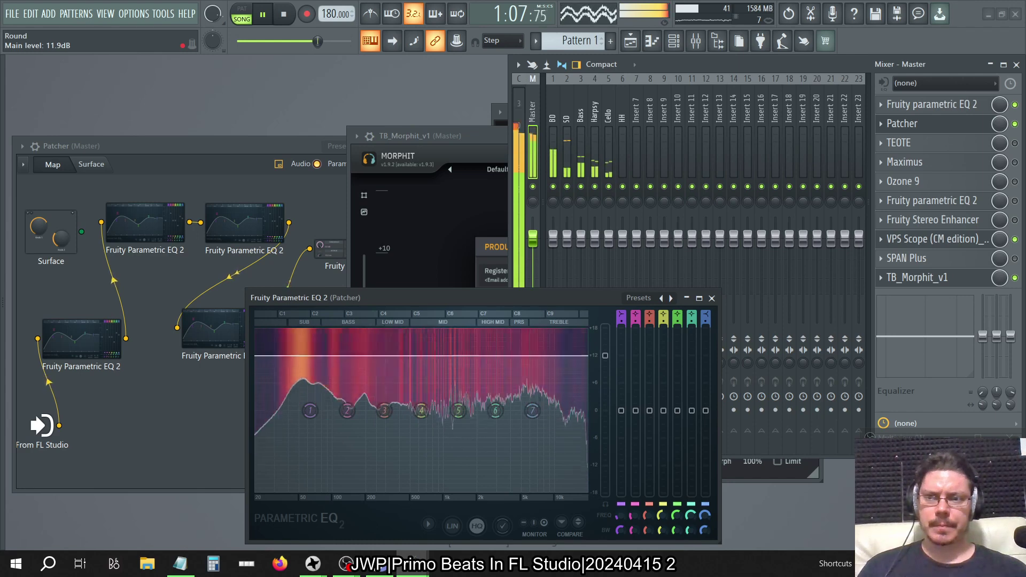
pyautogui.click(482, 137)
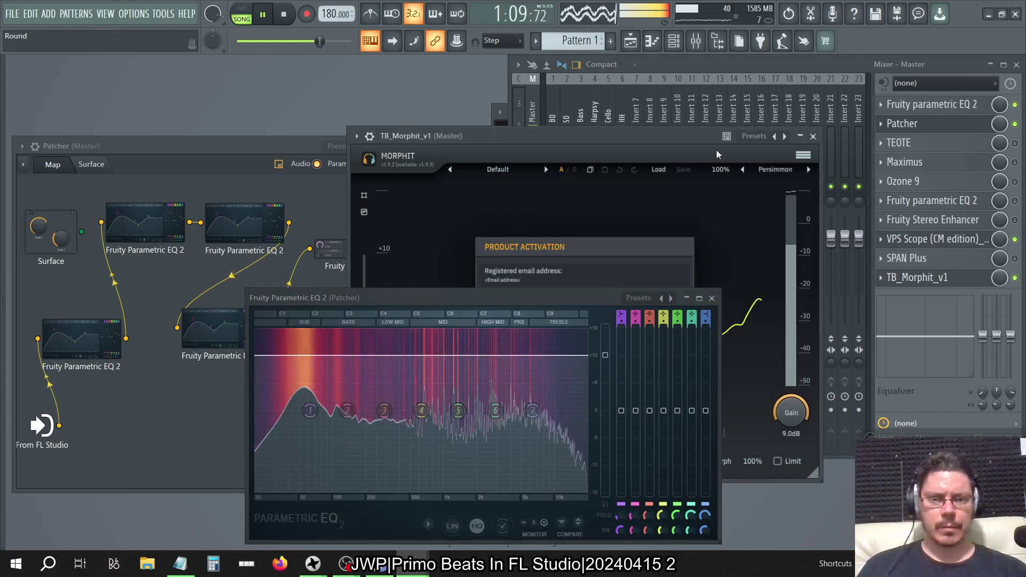
pyautogui.click(1016, 124)
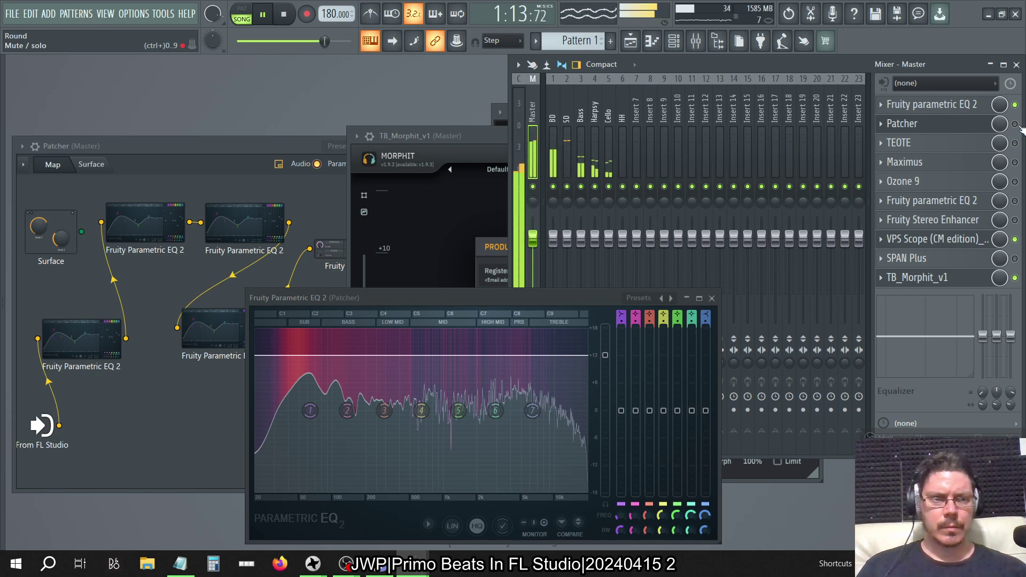
pyautogui.click(1015, 124)
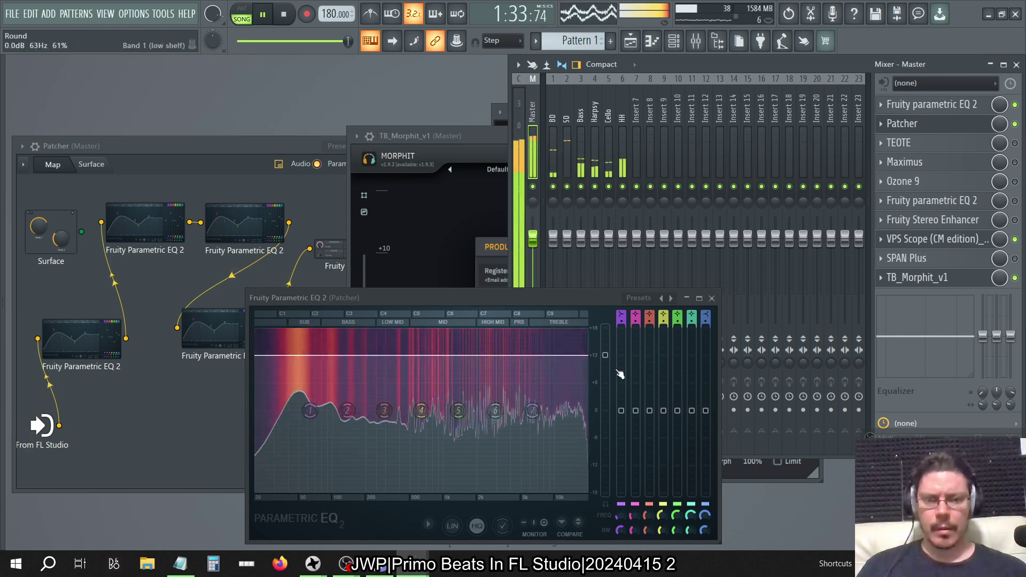
# Try the fourth EQ's main level at 13.5 dB against a bypassed Patcher, return it to about 12 dB, and rewind playback slightly.
pyautogui.moveTo(605, 354); pyautogui.dragTo(606, 348)
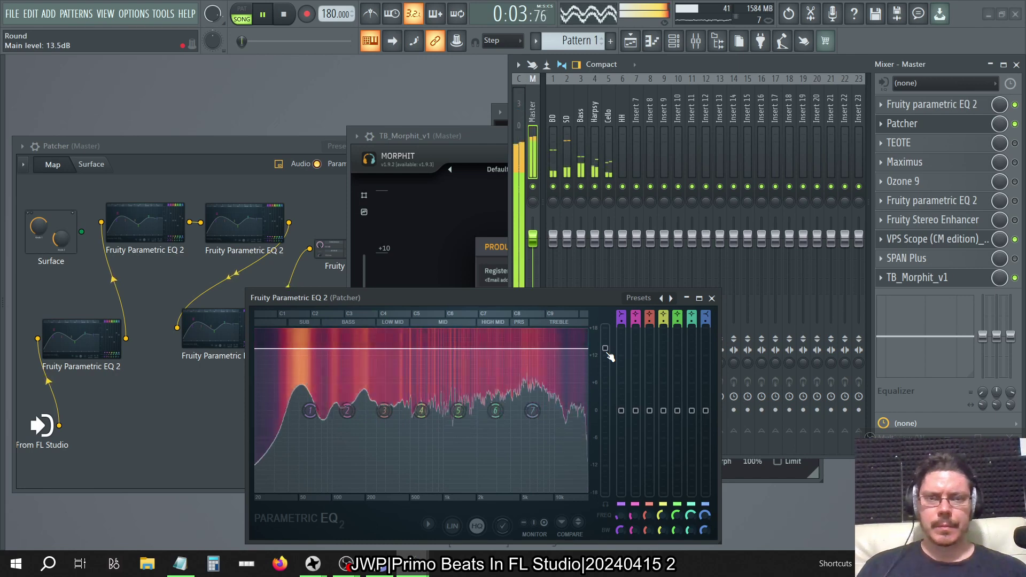
pyautogui.click(1015, 124)
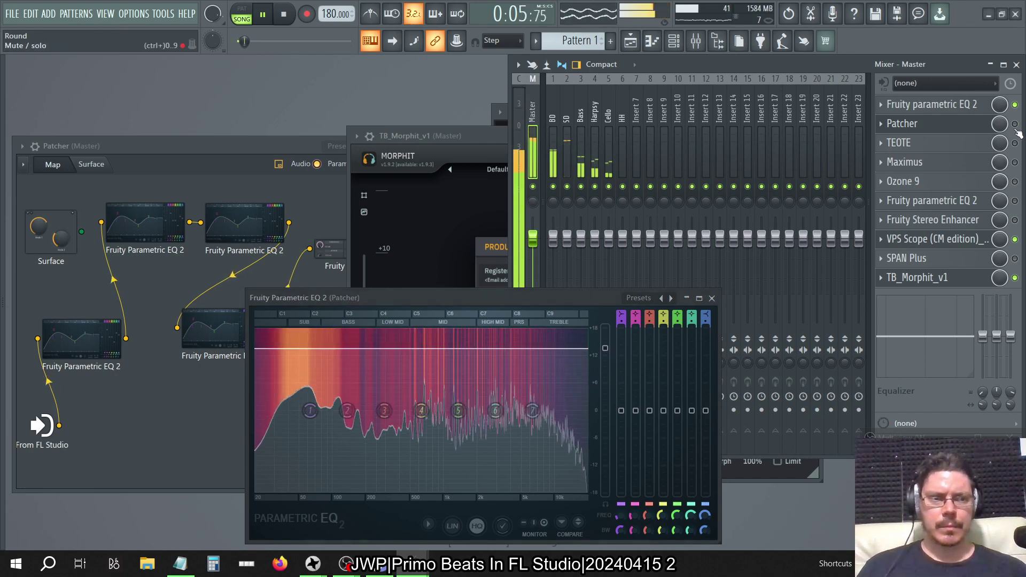
pyautogui.click(1015, 124)
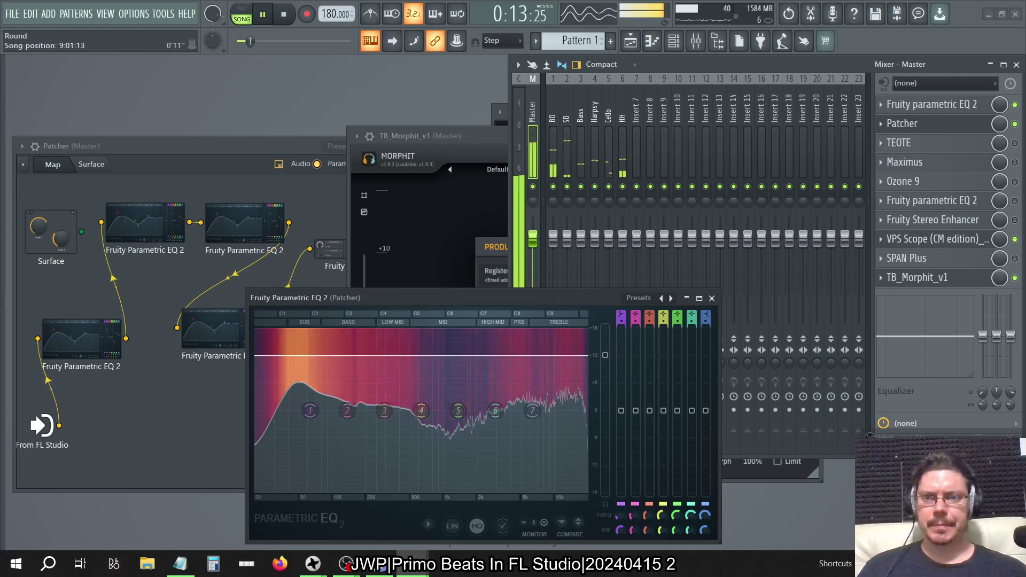
pyautogui.moveTo(254, 42); pyautogui.dragTo(246, 43)
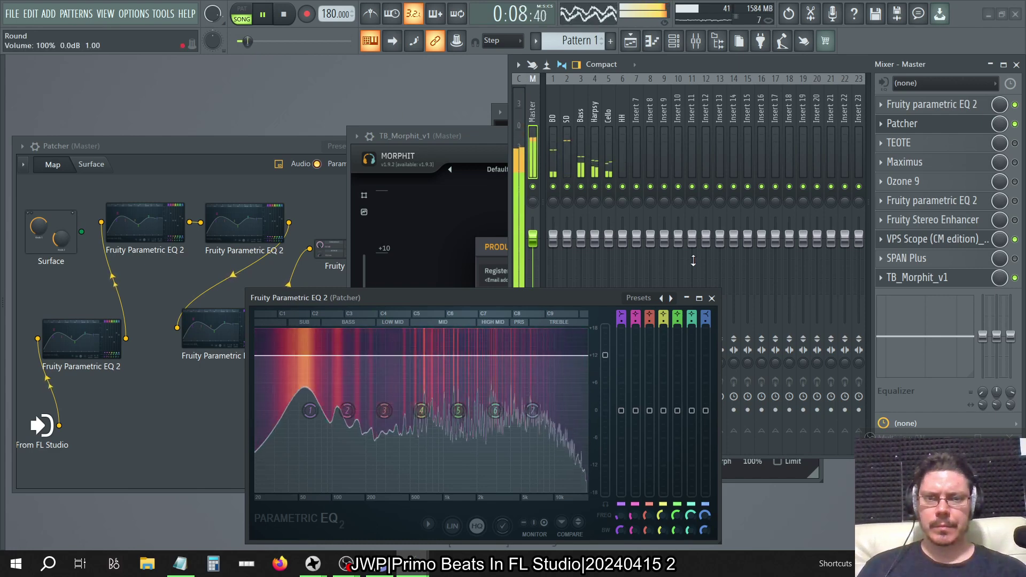
# Close the fourth EQ, open TB_Morphit_v1 on the Master, continue in demo mode, and lower its gain to -9 dB.
pyautogui.click(711, 298)
pyautogui.click(976, 280)
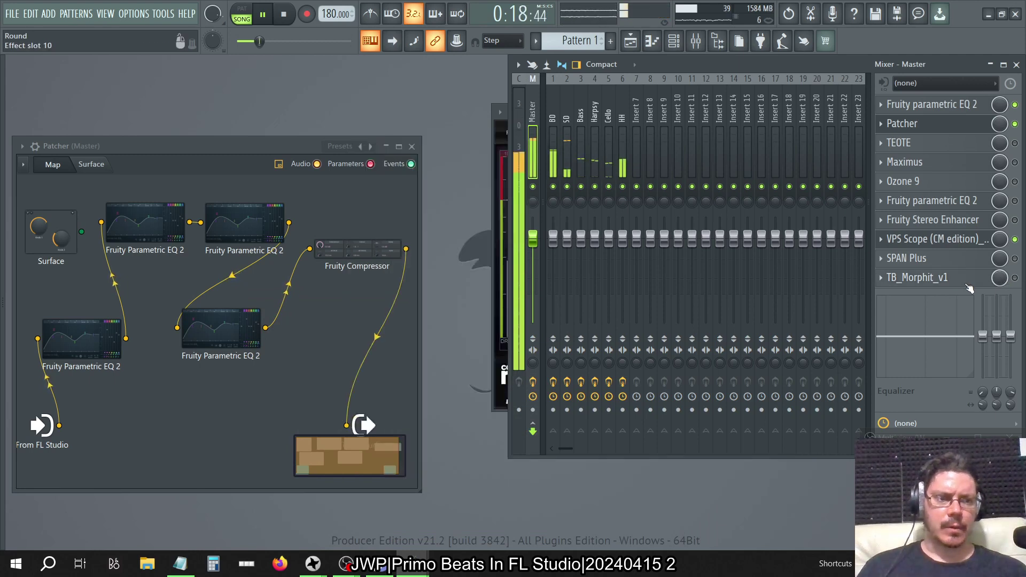
pyautogui.click(974, 285)
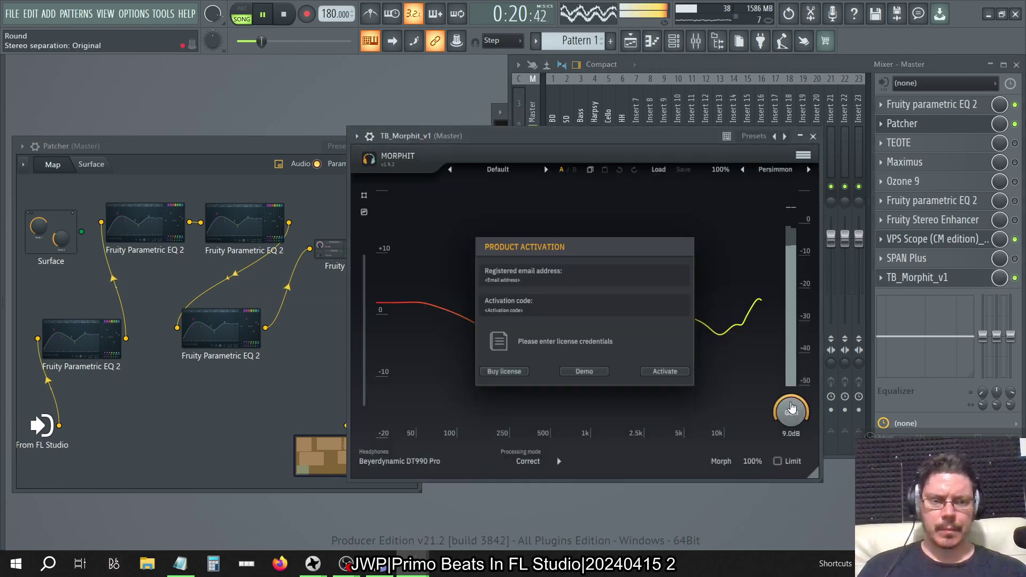
pyautogui.click(585, 372)
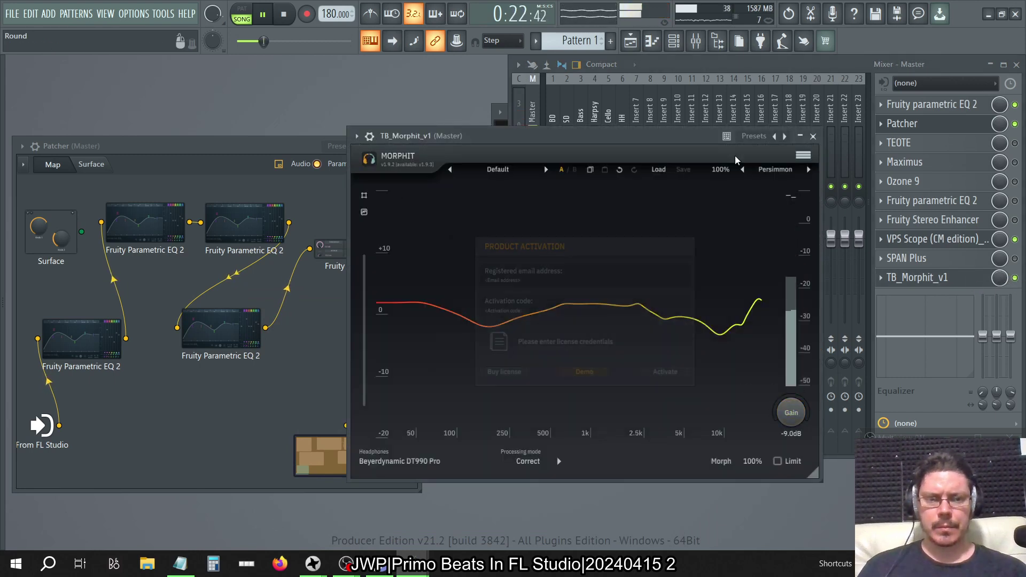
# Close TB_Morphit_v1, enable TEOTE and Maximus on the Master, and compare the sound with TB_Morphit_v1 off and on.
pyautogui.click(956, 277)
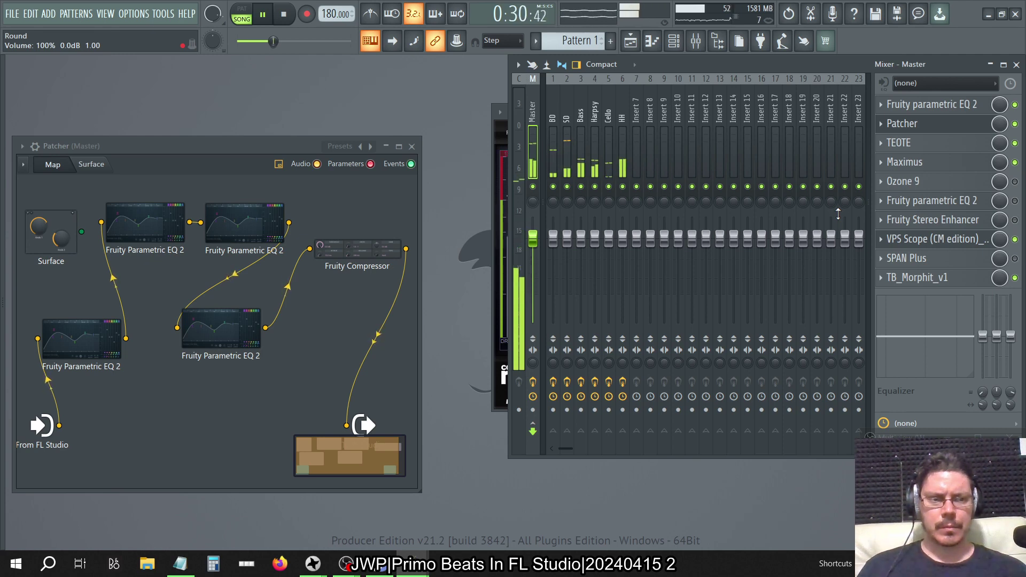
pyautogui.click(1015, 278)
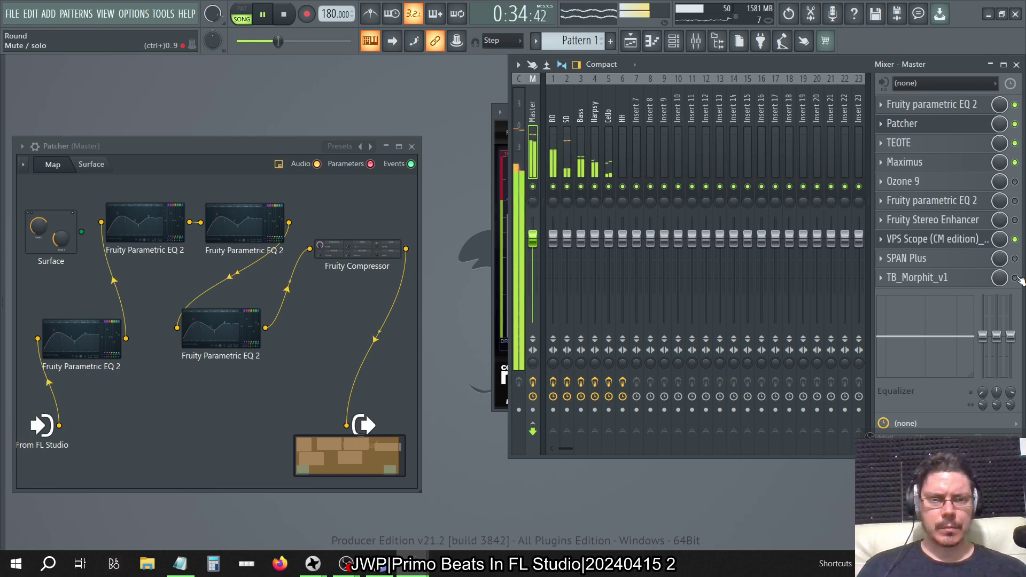
pyautogui.click(1016, 278)
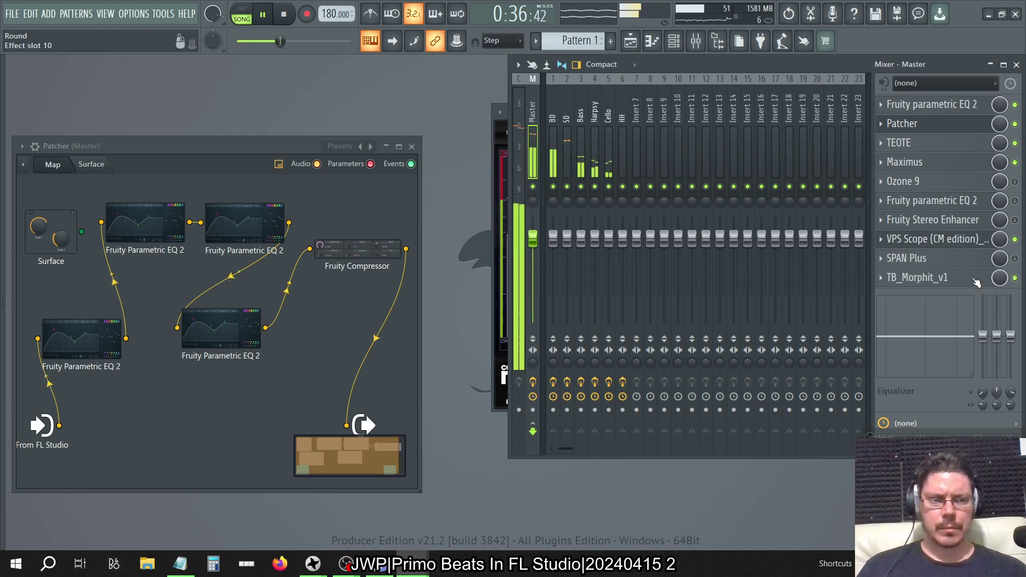
# Reopen TB_Morphit_v1, set its gain to 9 dB, and close its window.
pyautogui.click(976, 282)
pyautogui.moveTo(791, 413); pyautogui.dragTo(791, 375)
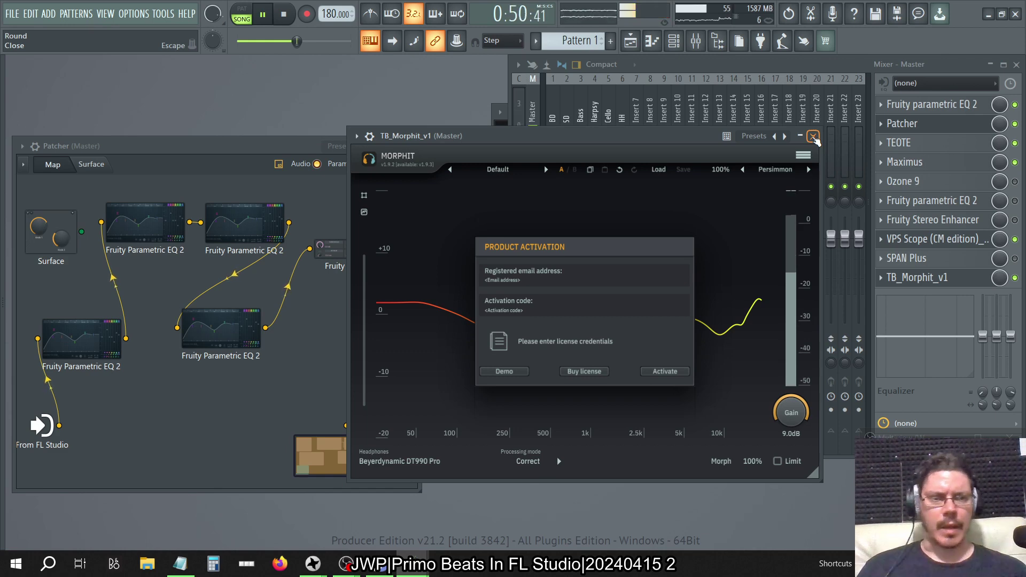
pyautogui.click(813, 137)
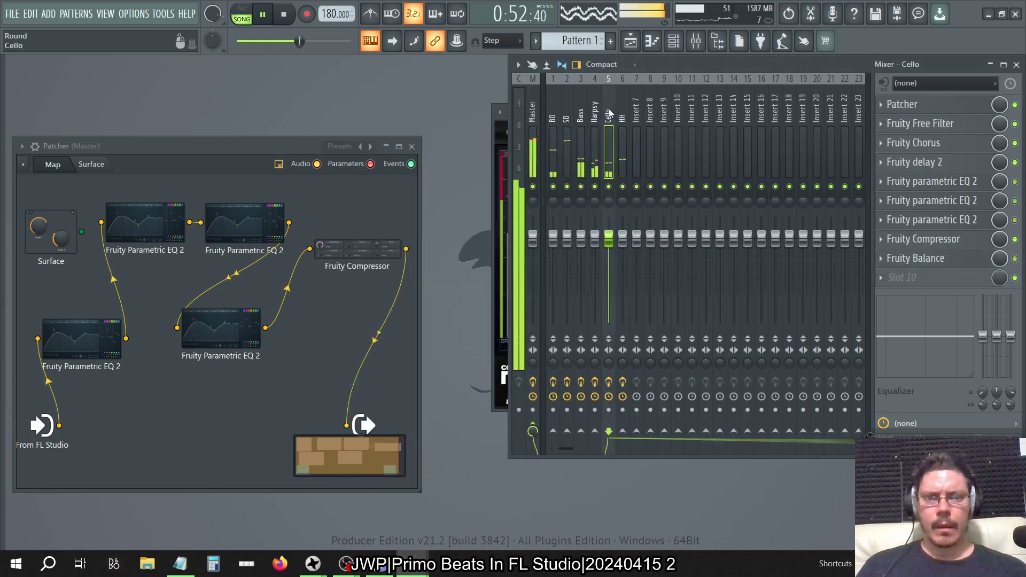
# Set the Fruity Balance volume on the Cello track to -18 dB and close the plugin.
pyautogui.click(916, 258)
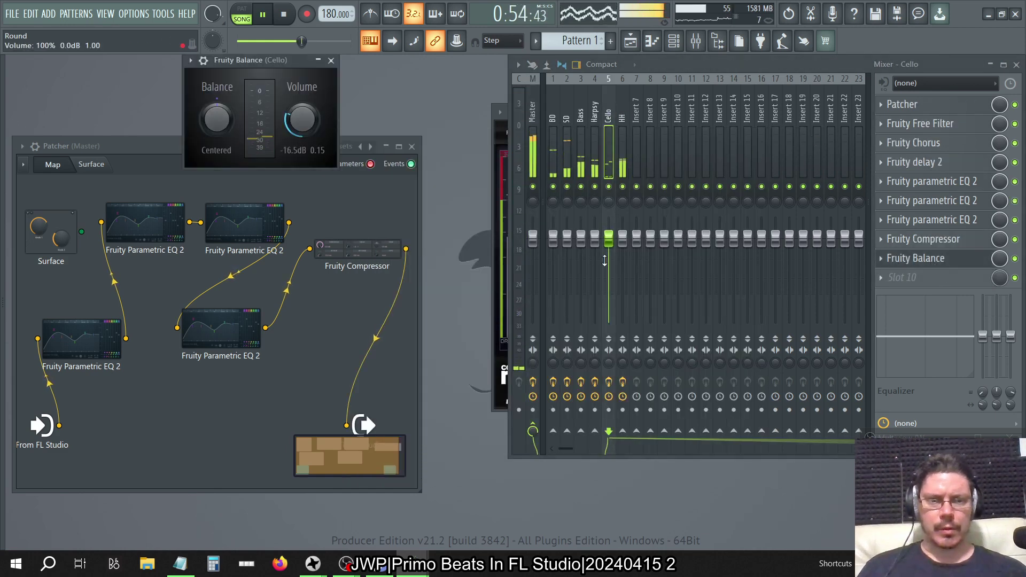
pyautogui.moveTo(303, 132); pyautogui.dragTo(302, 136)
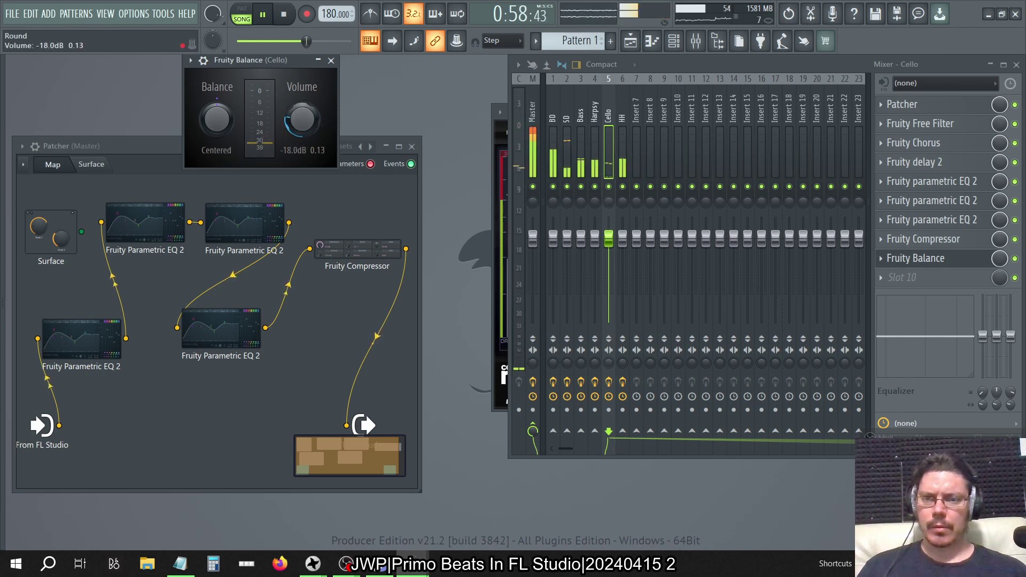
pyautogui.click(331, 60)
# On the Harpsy track, set the Fruity Balance volume to -23.8 dB, close it, then reopen it and readjust to -22.6 dB.
pyautogui.click(594, 115)
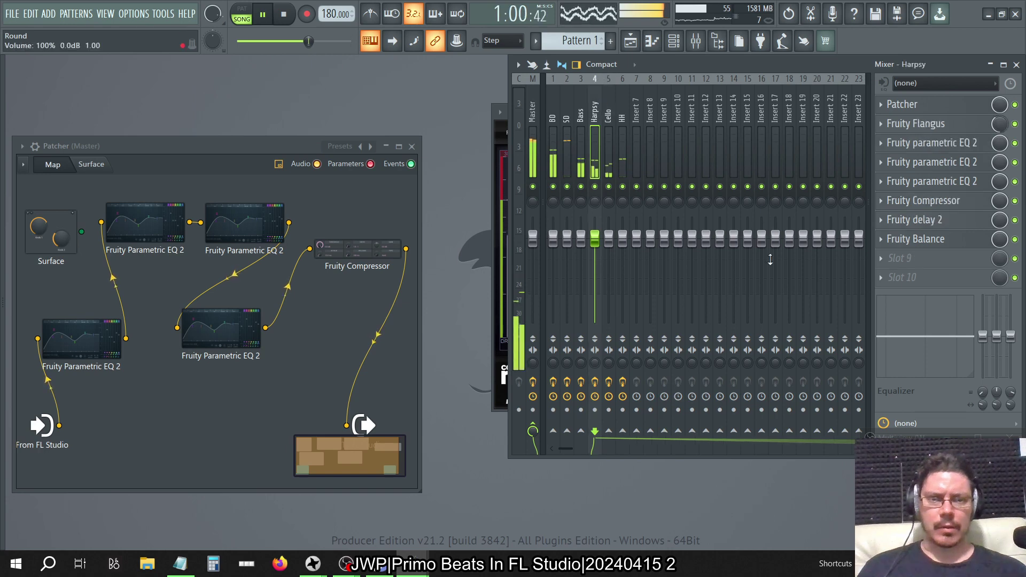
pyautogui.click(916, 239)
pyautogui.moveTo(634, 276); pyautogui.dragTo(634, 276)
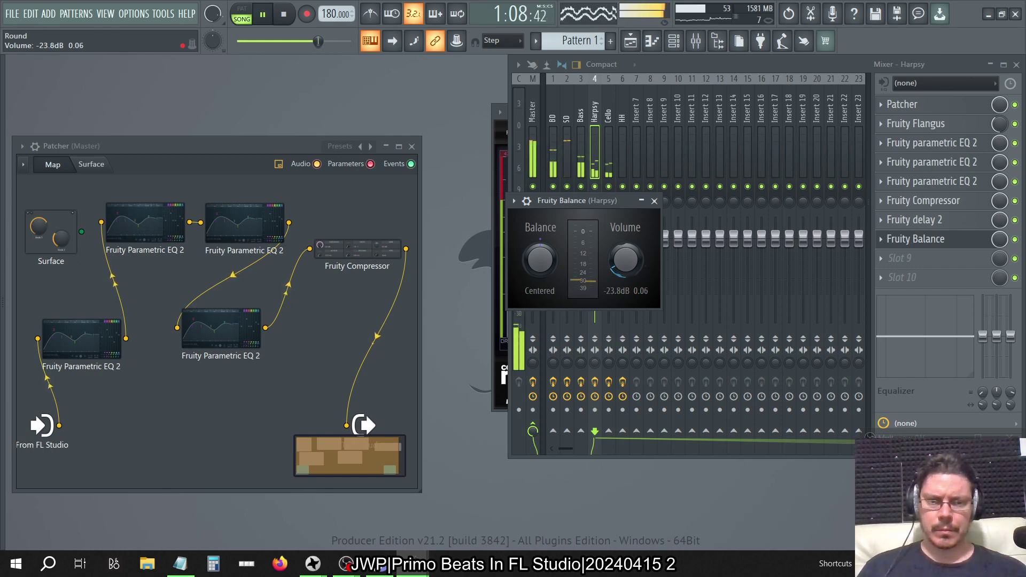
pyautogui.click(655, 202)
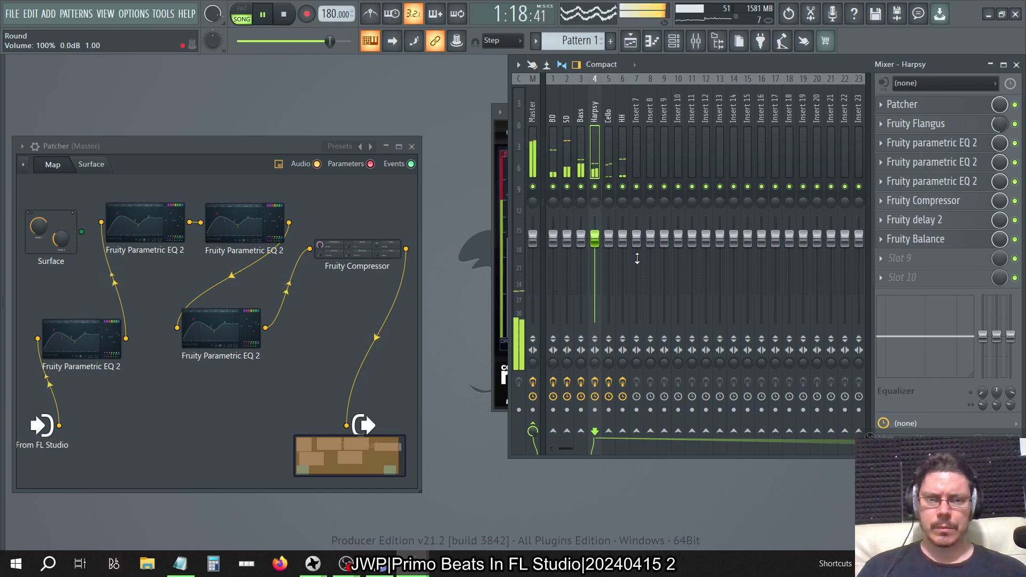
pyautogui.click(943, 244)
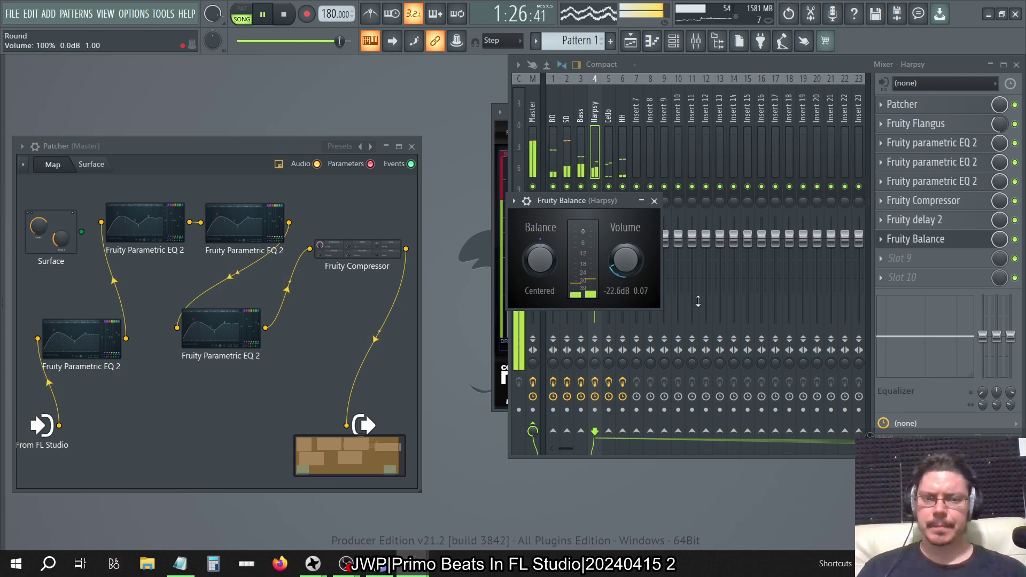
# Close Fruity Balance on the Harpsy track, then open TB_Morphit_v1 on the Master in demo mode, check it, and close it.
pyautogui.click(654, 201)
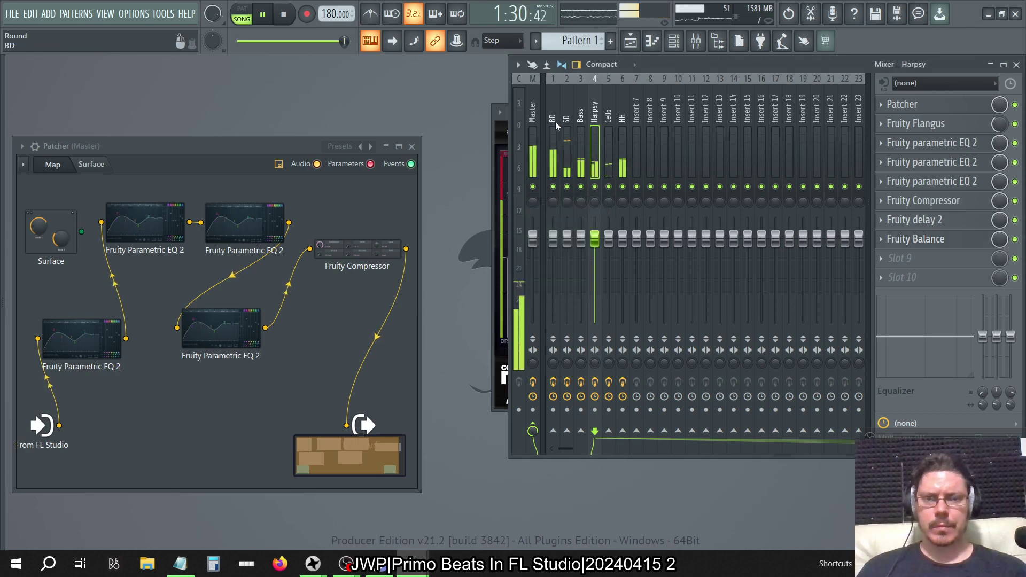
pyautogui.click(532, 110)
pyautogui.click(970, 278)
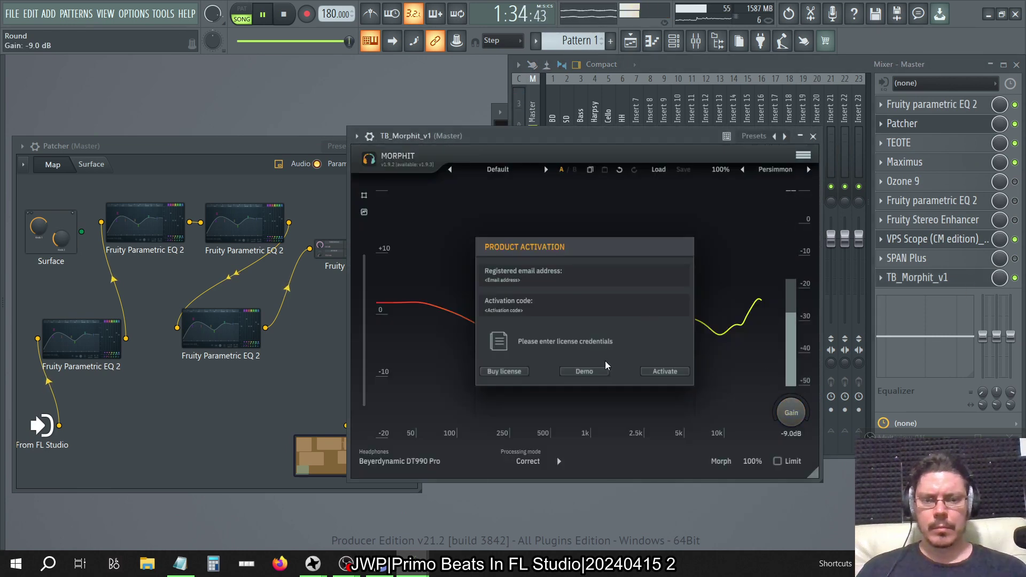
pyautogui.click(585, 371)
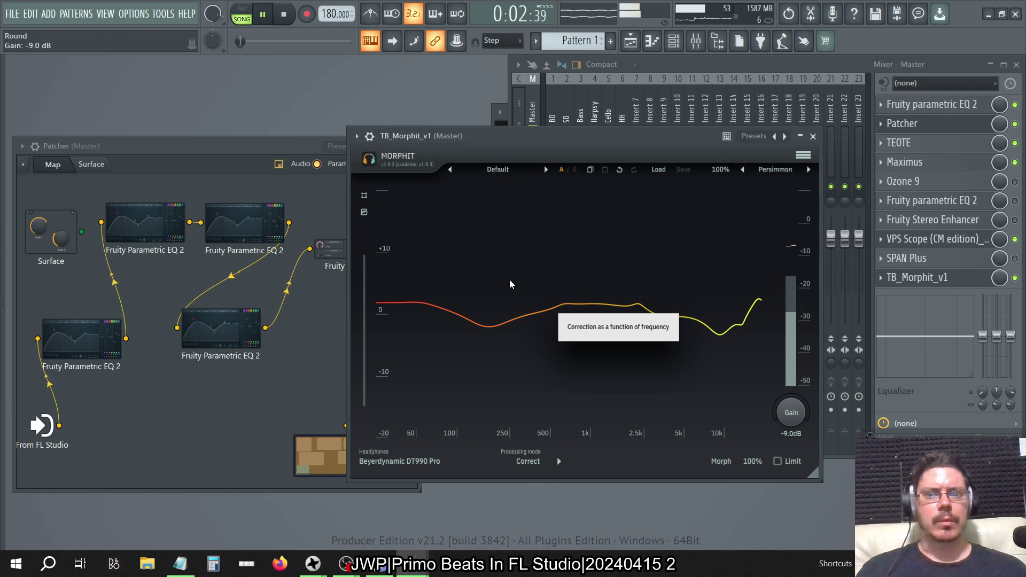
pyautogui.click(813, 136)
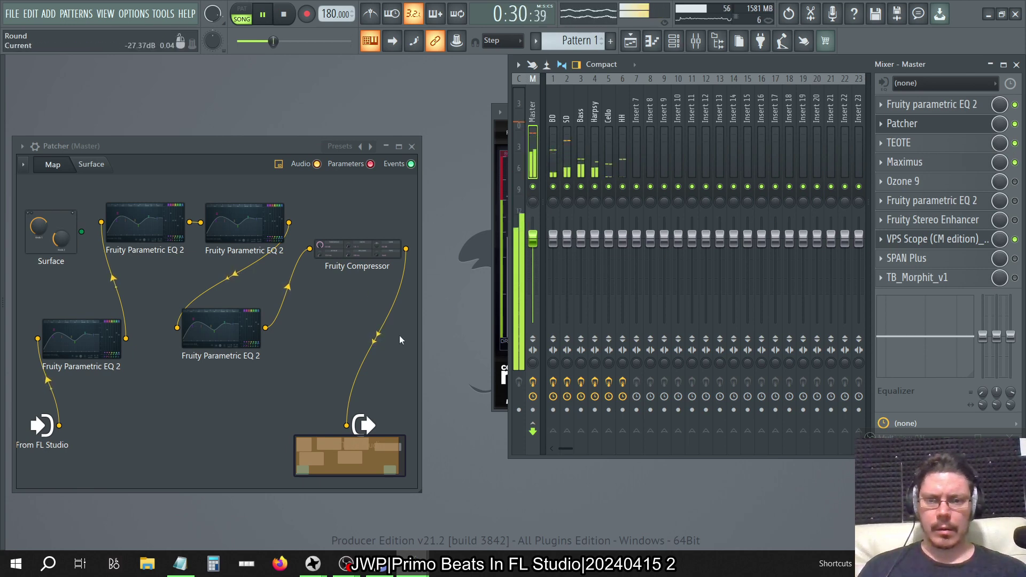
# In Patcher, disconnect the Fruity Compressor from the final output and add another Fruity Parametric EQ 2 to the map.
pyautogui.moveTo(349, 426); pyautogui.dragTo(337, 385)
pyautogui.rightClick(246, 332)
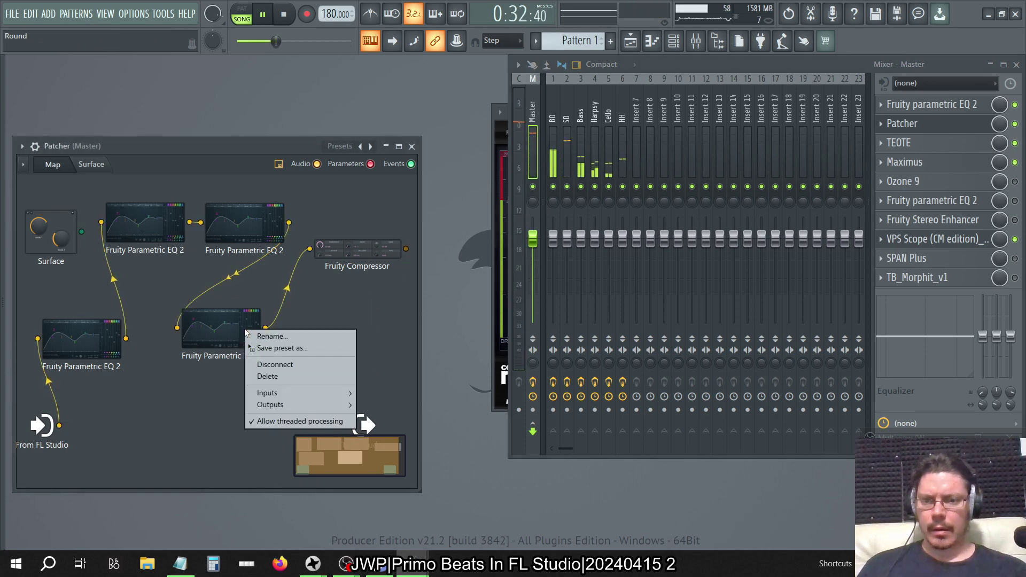
pyautogui.rightClick(214, 422)
pyautogui.moveTo(261, 398)
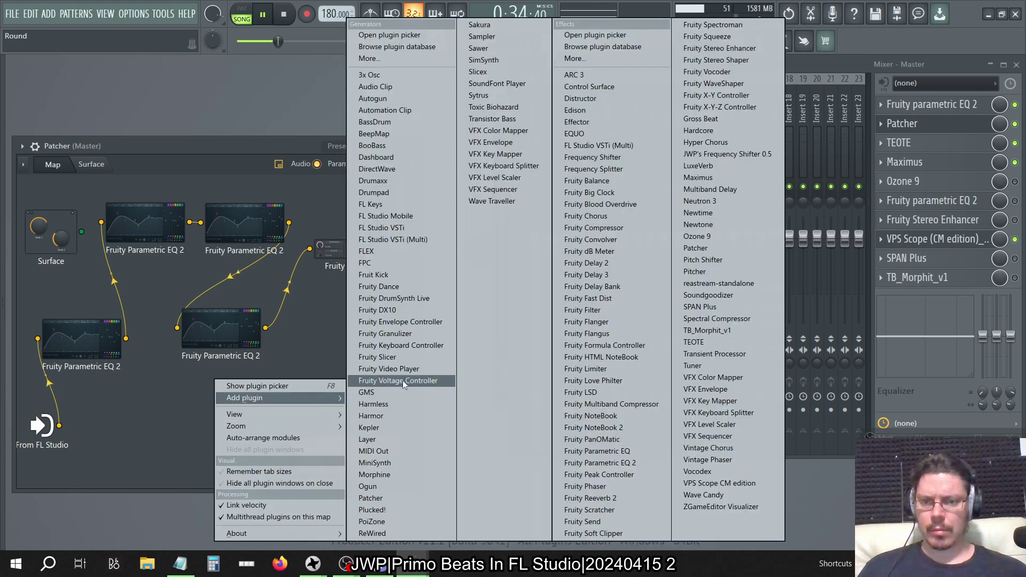
pyautogui.click(626, 460)
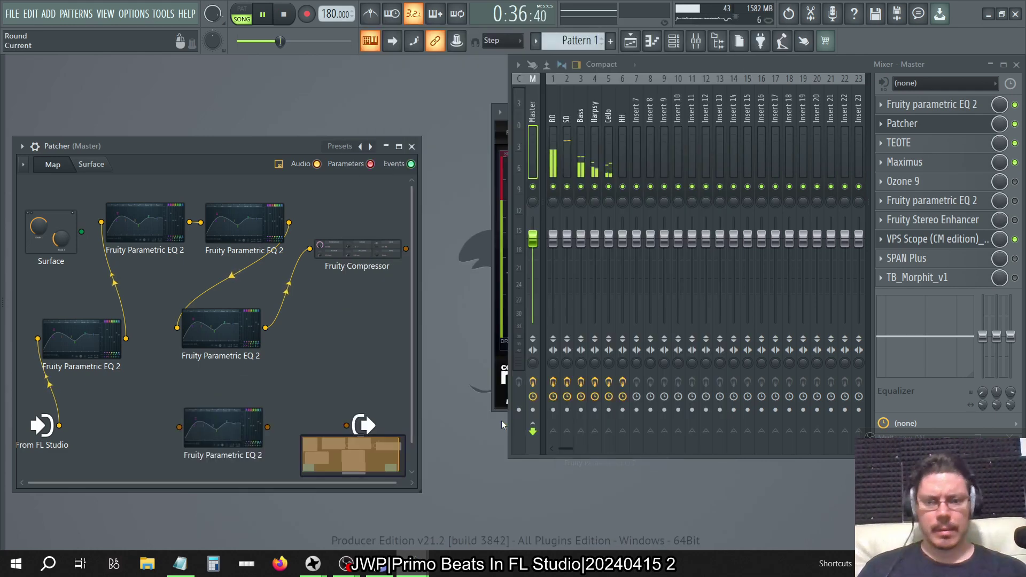
# Wire the new EQ between the Fruity Compressor and the final output, and lower its main level to -3.1 dB.
pyautogui.moveTo(179, 427); pyautogui.dragTo(386, 316)
pyautogui.moveTo(406, 248); pyautogui.dragTo(406, 249)
pyautogui.moveTo(322, 425); pyautogui.dragTo(347, 426)
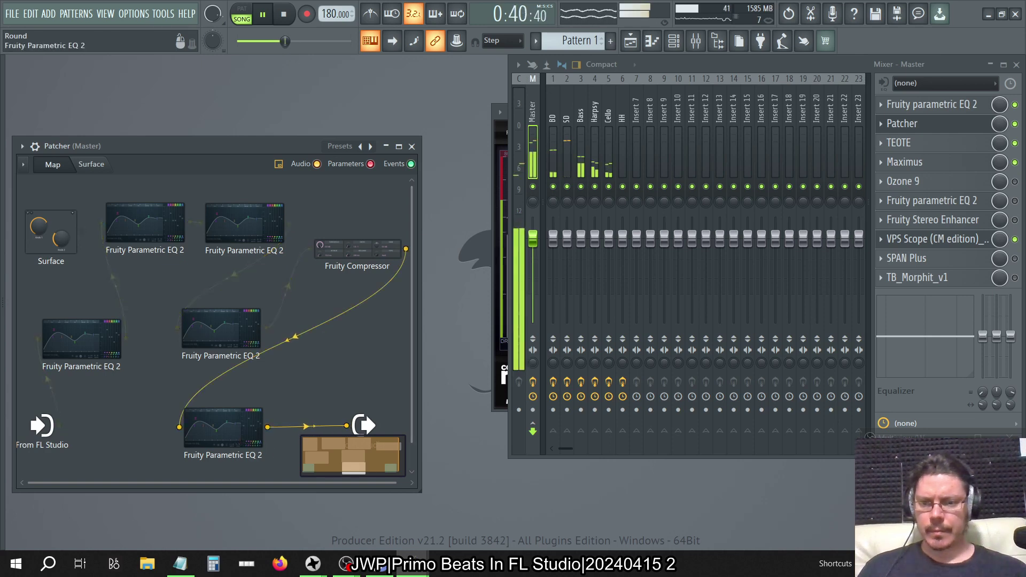
pyautogui.click(223, 427)
pyautogui.moveTo(645, 289); pyautogui.dragTo(646, 303)
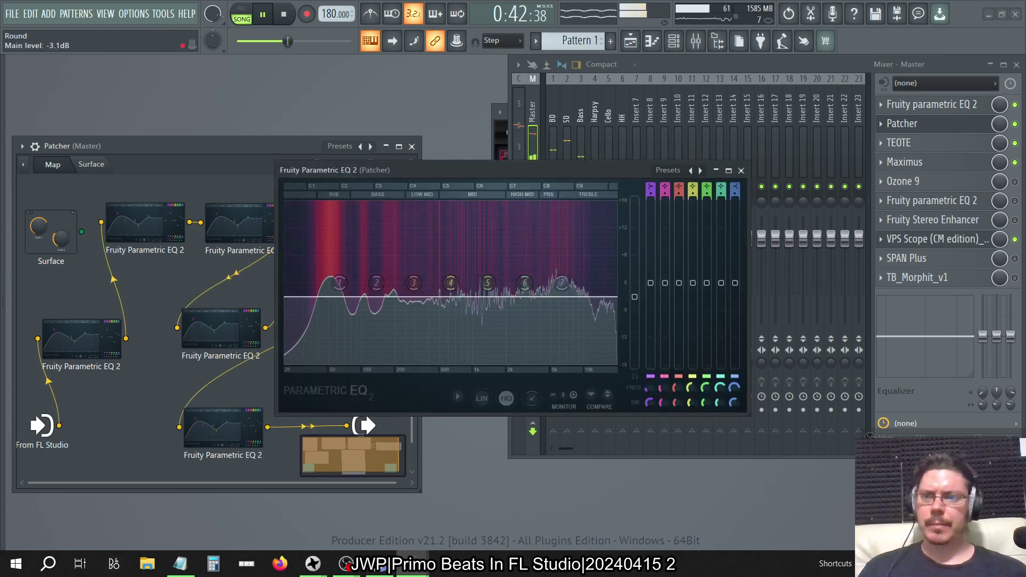
pyautogui.click(741, 170)
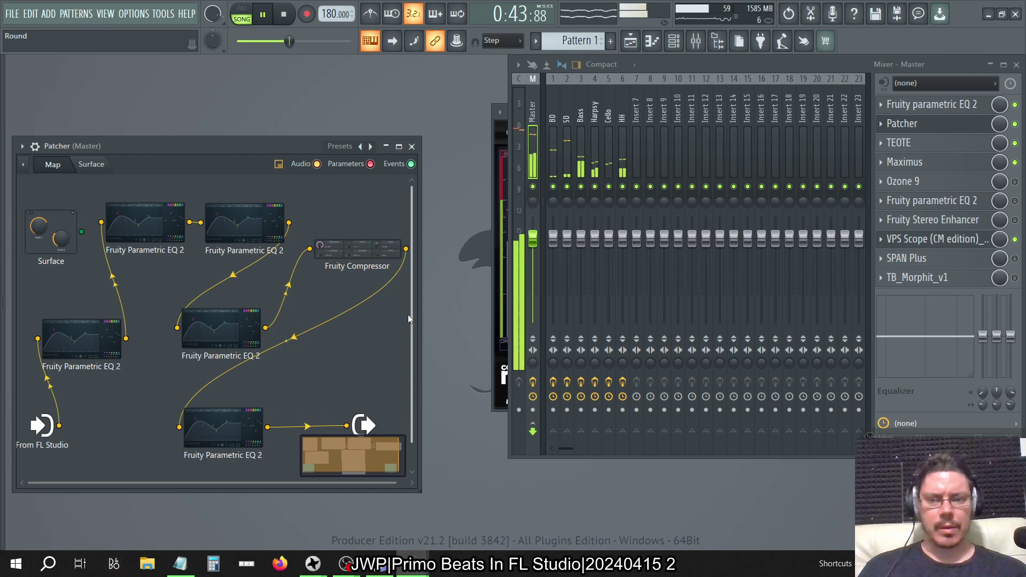
# Delete the Fruity Parametric EQ 2 that sits between the Fruity Compressor and the final output.
pyautogui.moveTo(230, 428)
pyautogui.mouseDown()
pyautogui.moveTo(262, 404)
pyautogui.moveTo(239, 423)
pyautogui.mouseUp()
pyautogui.rightClick(252, 422)
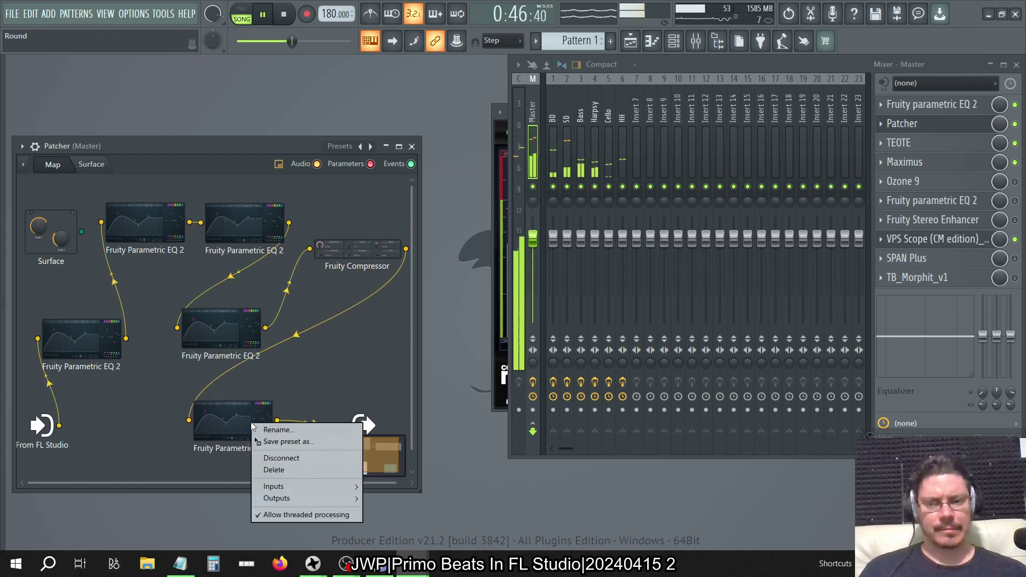
pyautogui.click(270, 471)
# Add a fresh Fruity Parametric EQ 2 to the Patcher map and wire it between the Fruity Compressor and the final output.
pyautogui.rightClick(253, 450)
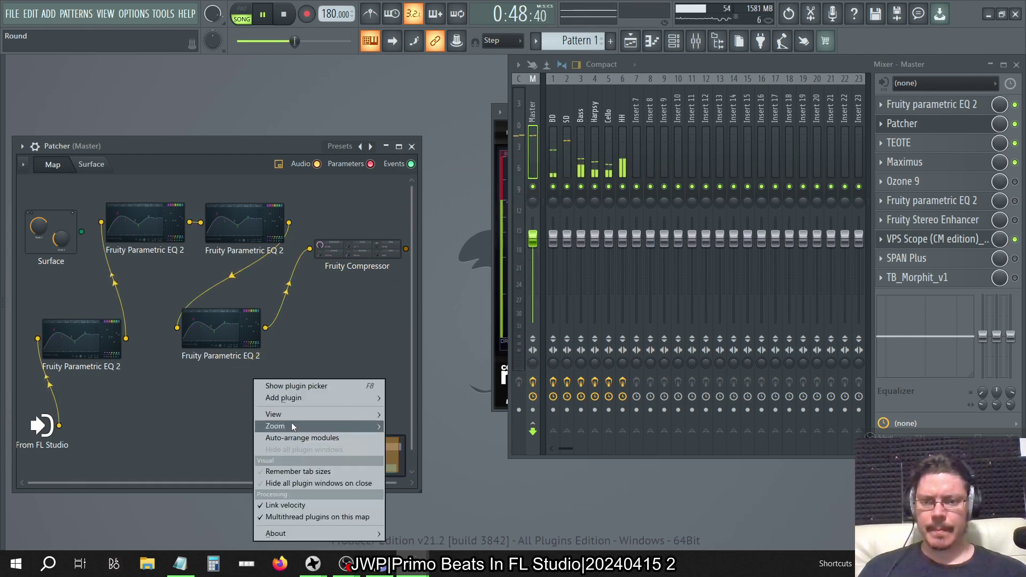
pyautogui.moveTo(288, 399)
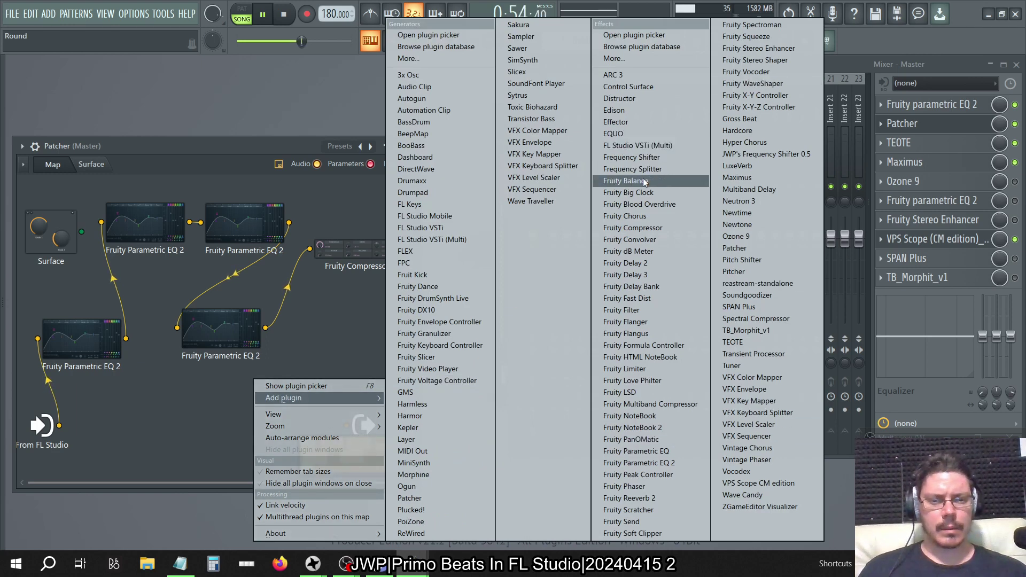
pyautogui.click(630, 463)
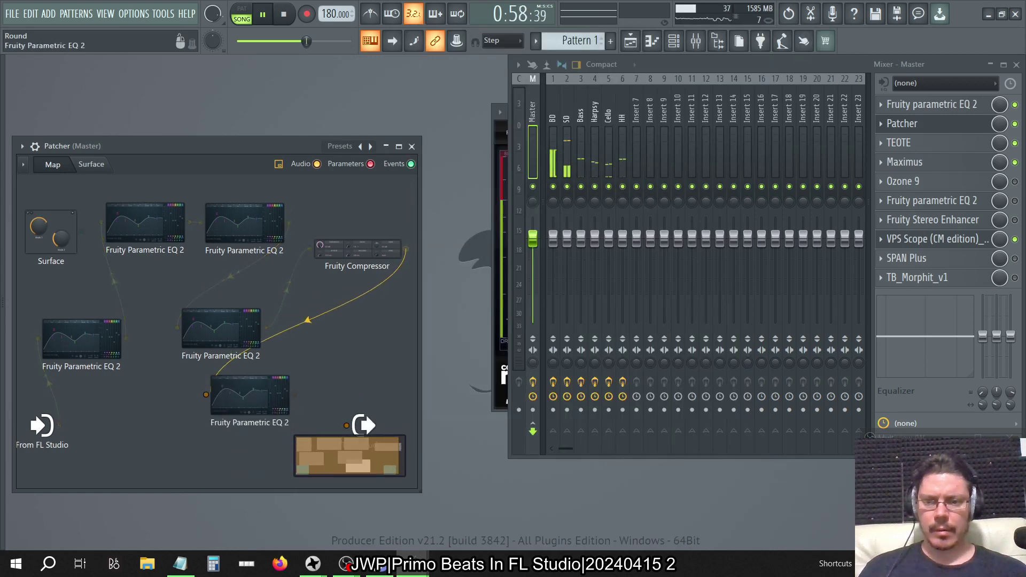
pyautogui.moveTo(250, 396)
pyautogui.mouseDown()
pyautogui.moveTo(330, 375)
pyautogui.moveTo(266, 393)
pyautogui.mouseUp()
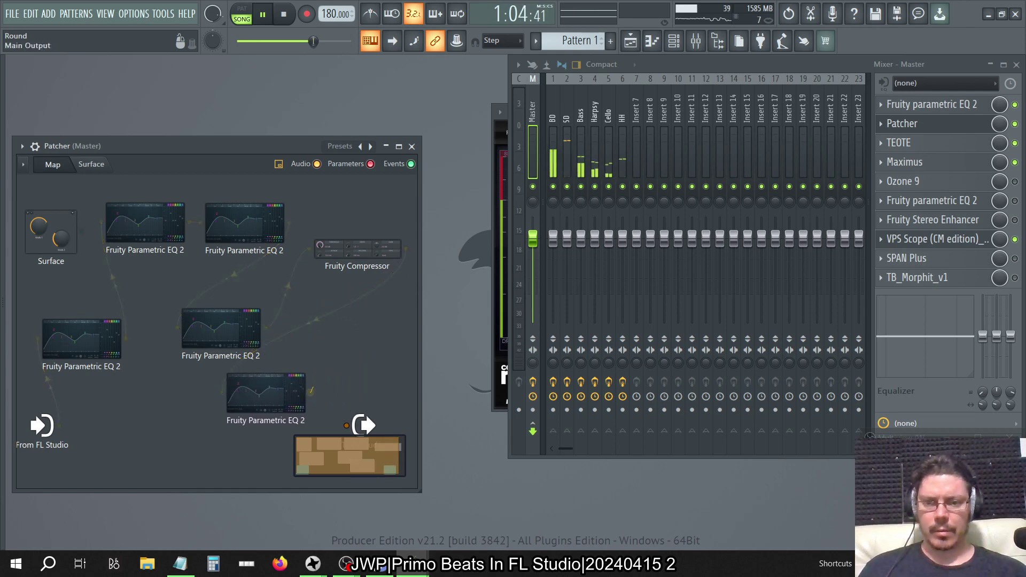
# Lower the main level of the last EQ in the Patcher chain and close its window.
pyautogui.doubleClick(266, 393)
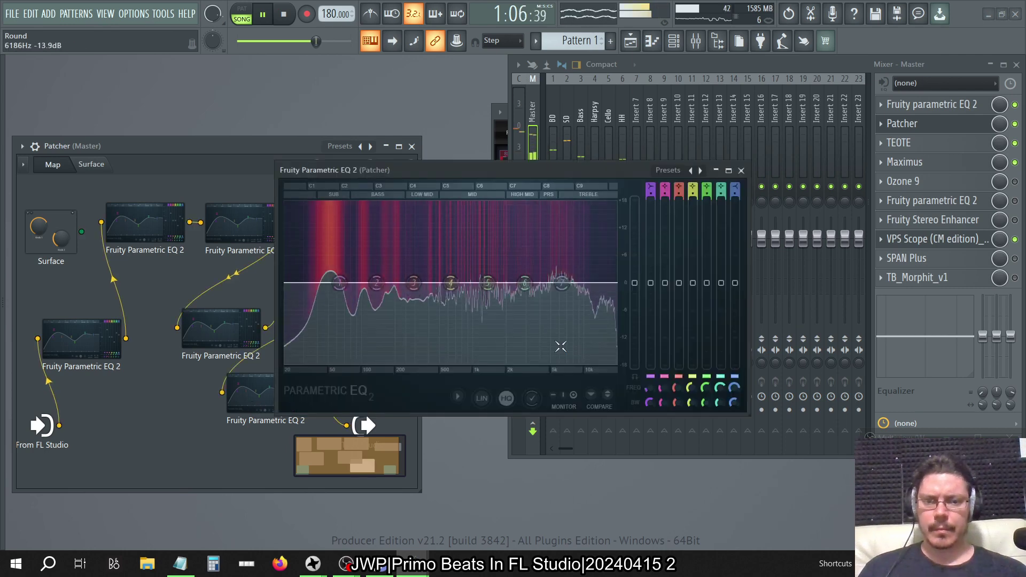
pyautogui.moveTo(634, 282); pyautogui.dragTo(635, 296)
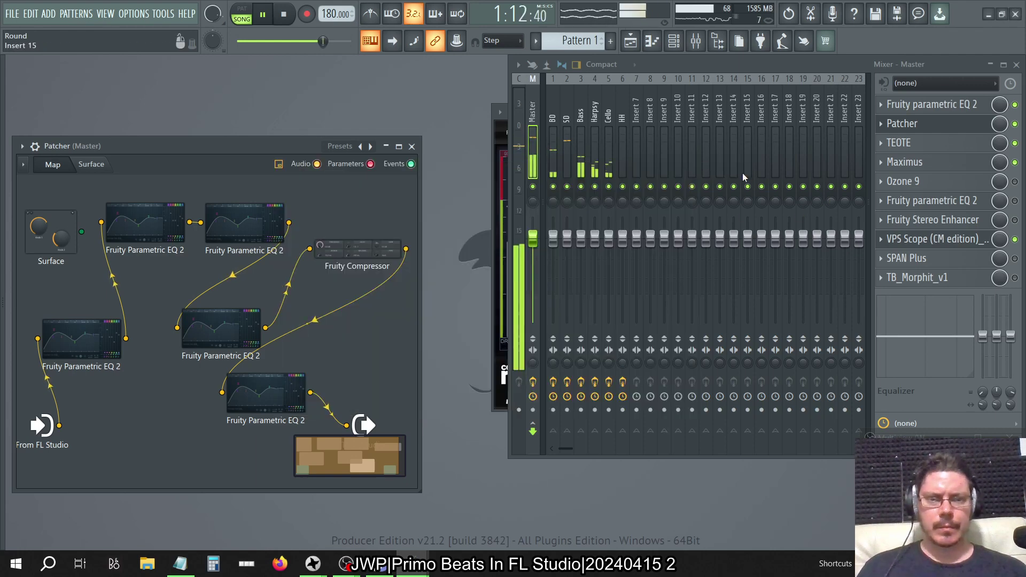
pyautogui.click(742, 170)
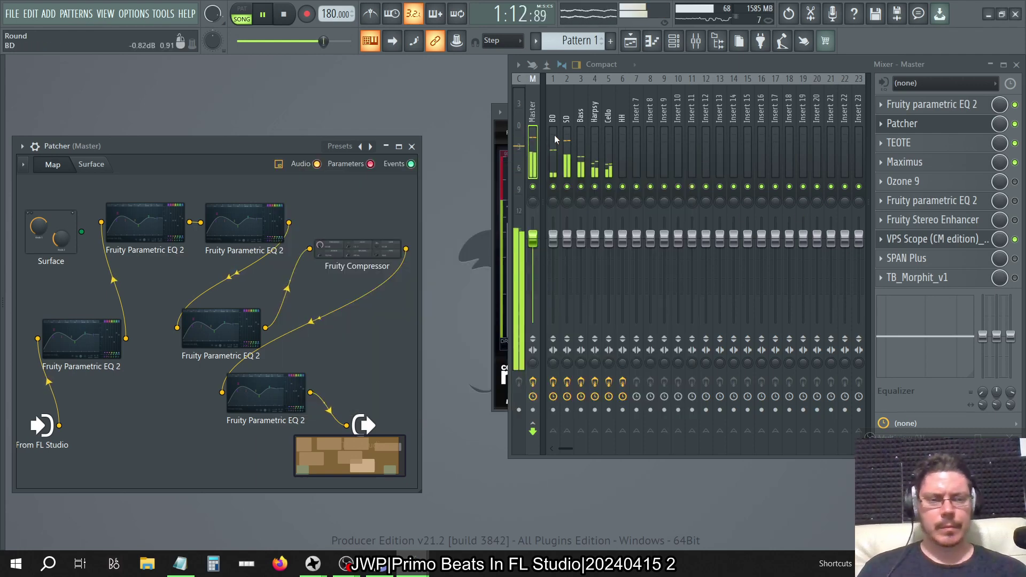
# Enable Ozone 9 on the Master, close Patcher, stop playback, and turn on the Maximizer's Learn Threshold with its -13.5 LUFS target.
pyautogui.click(1015, 182)
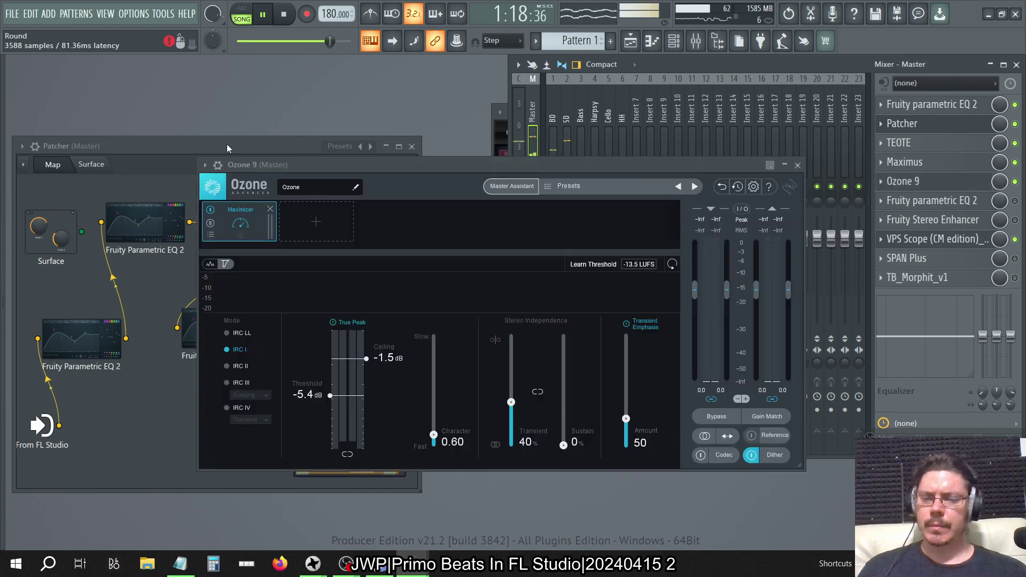
pyautogui.click(227, 144)
pyautogui.click(412, 146)
pyautogui.click(294, 19)
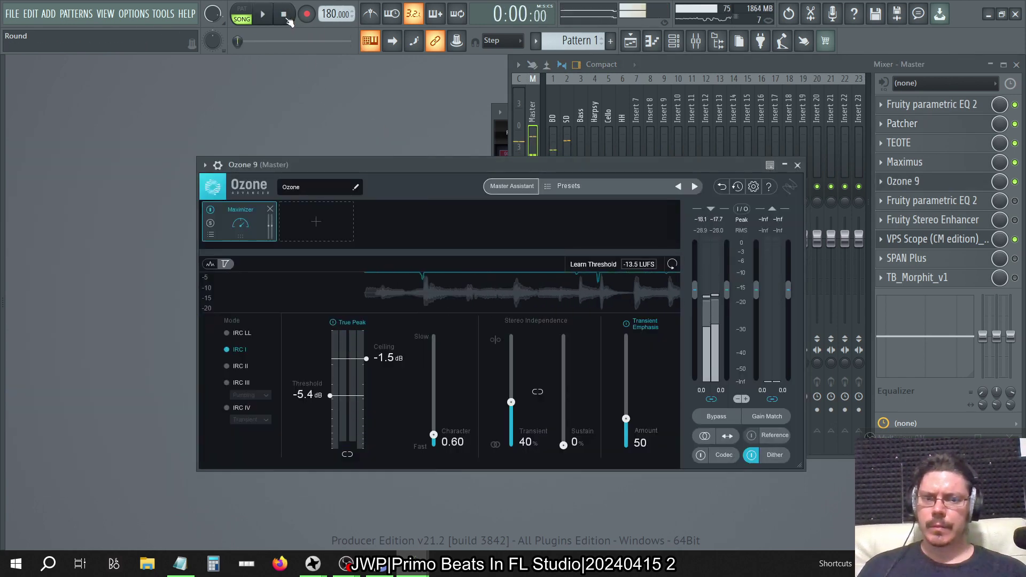
pyautogui.click(606, 266)
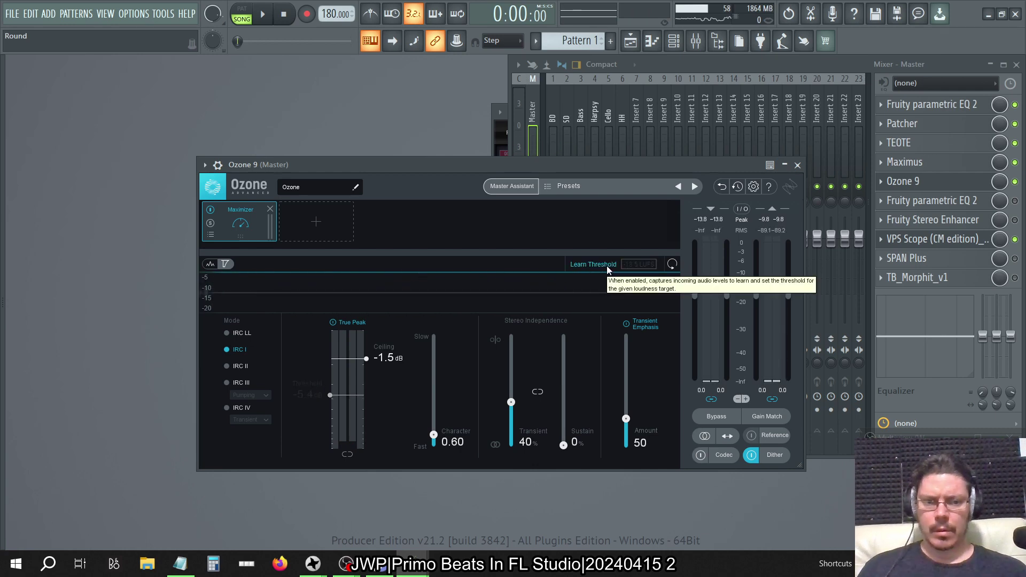
# Close the mixer, VPS Scope and Ozone 9 windows, and bring up the playlist.
pyautogui.click(1017, 64)
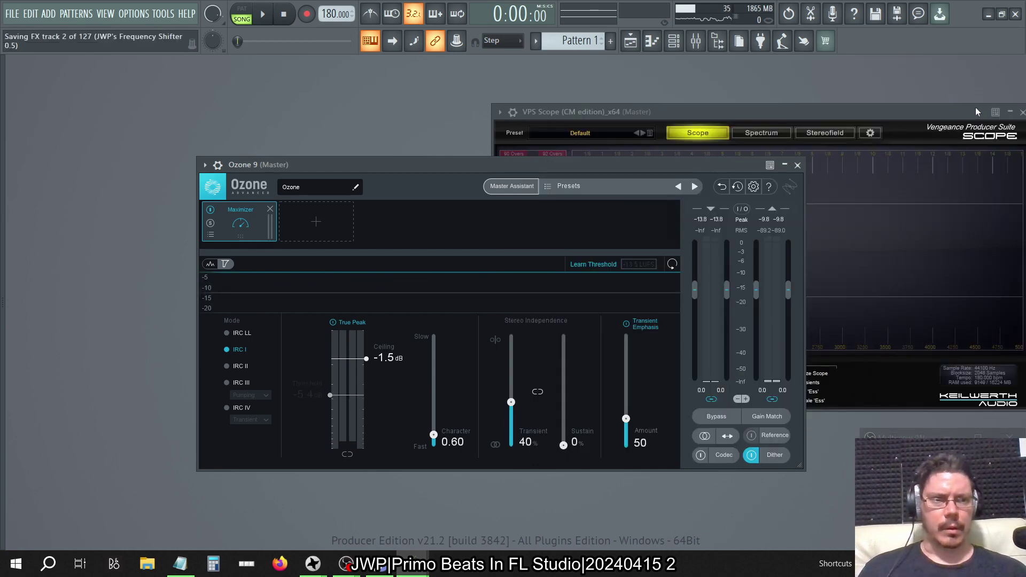
pyautogui.click(976, 108)
pyautogui.moveTo(983, 113); pyautogui.dragTo(779, 128)
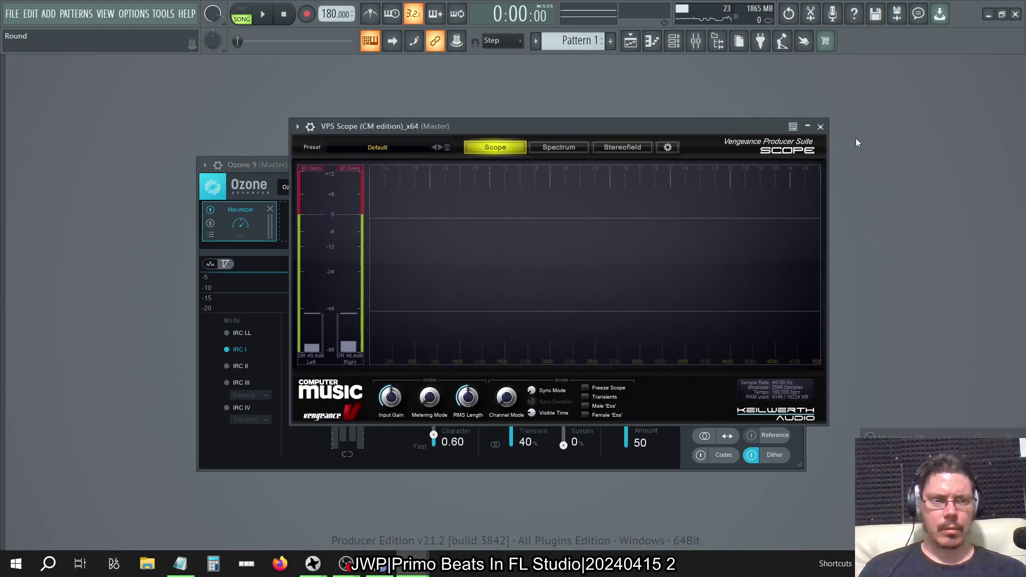
pyautogui.click(821, 127)
pyautogui.click(629, 42)
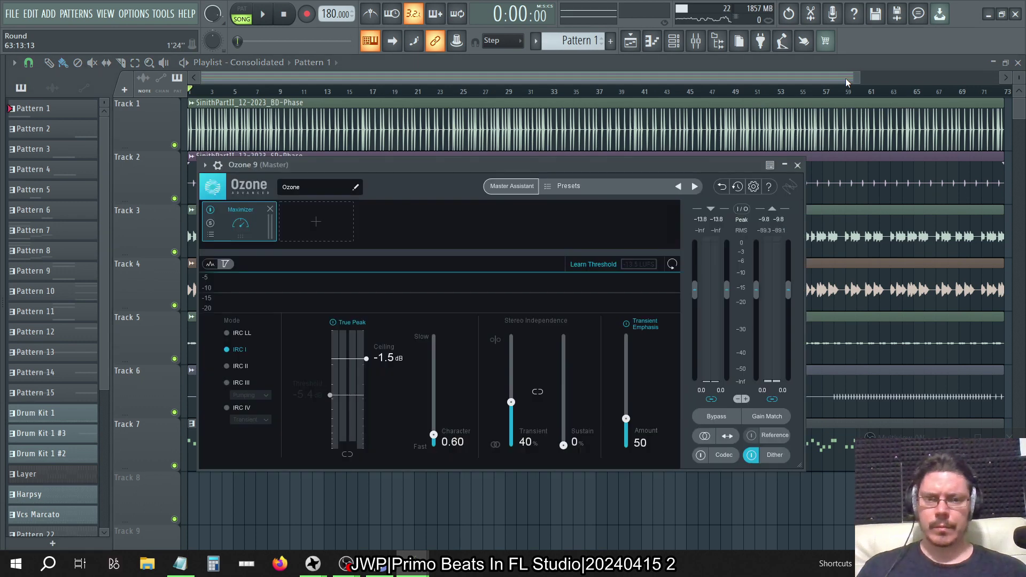
pyautogui.click(801, 166)
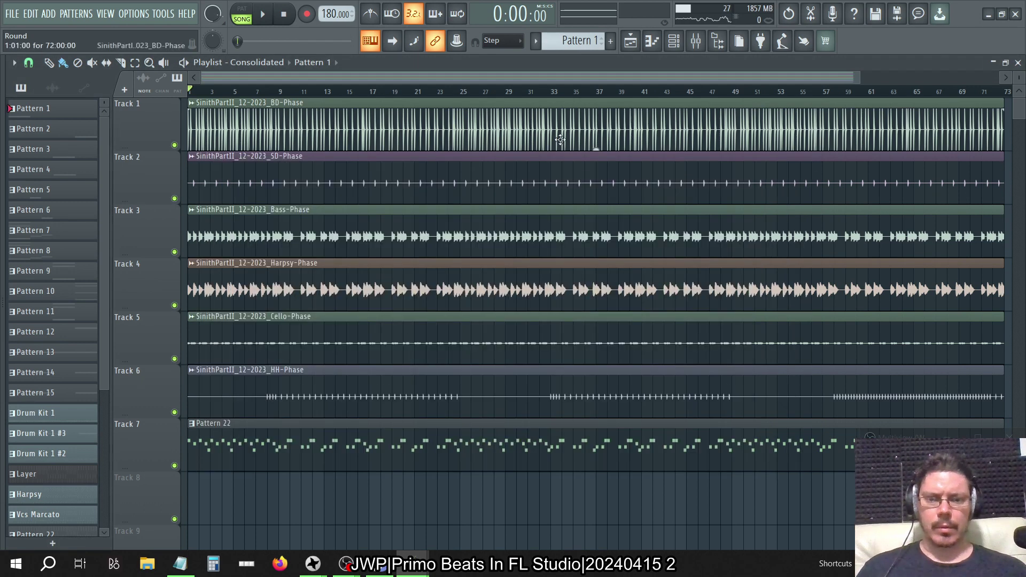
# Play the song from the start so Ozone 9 learns its threshold, check the Master in the mixer, and hide the mixer and playlist.
pyautogui.press('space')
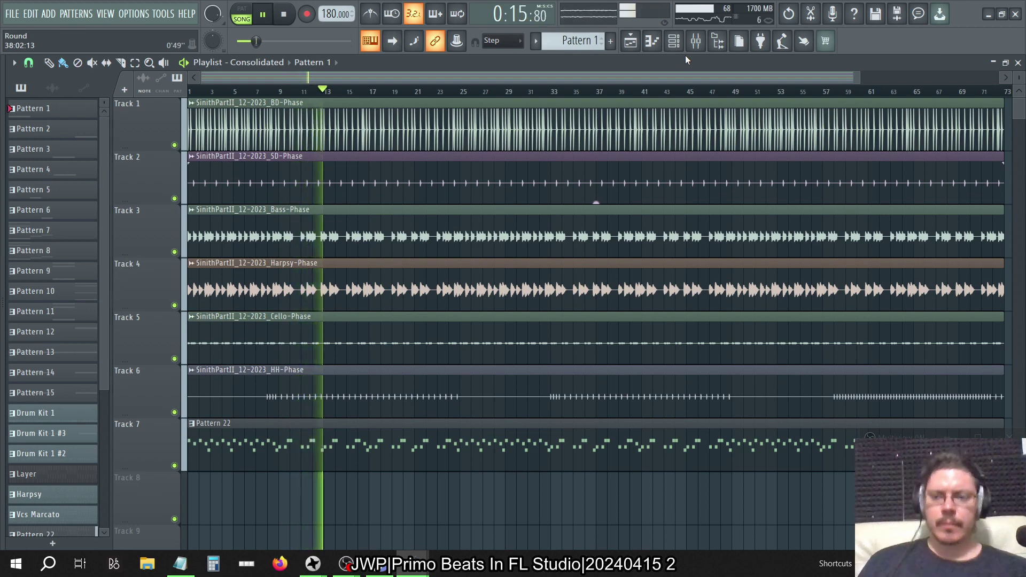
pyautogui.click(695, 41)
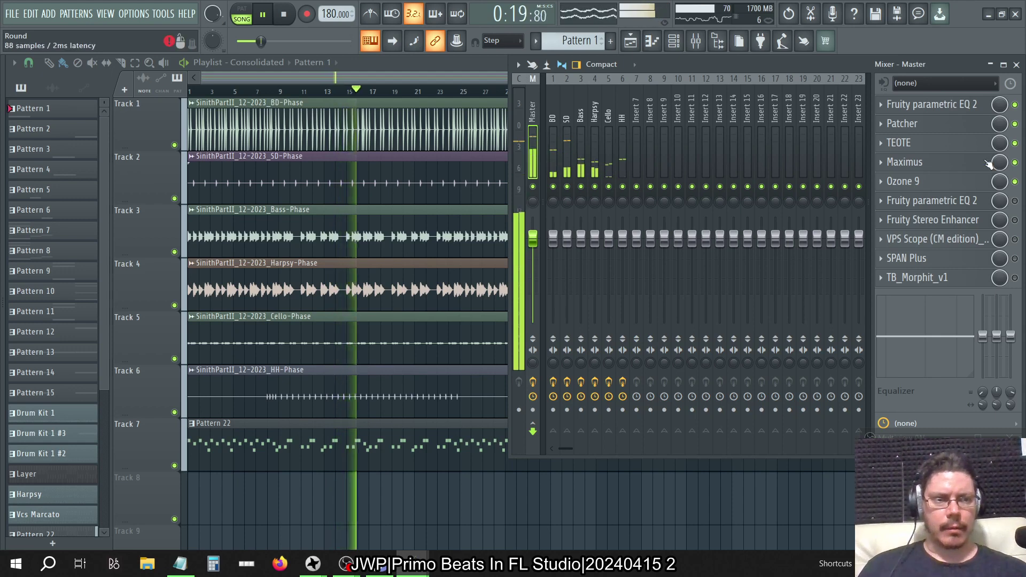
pyautogui.click(1017, 64)
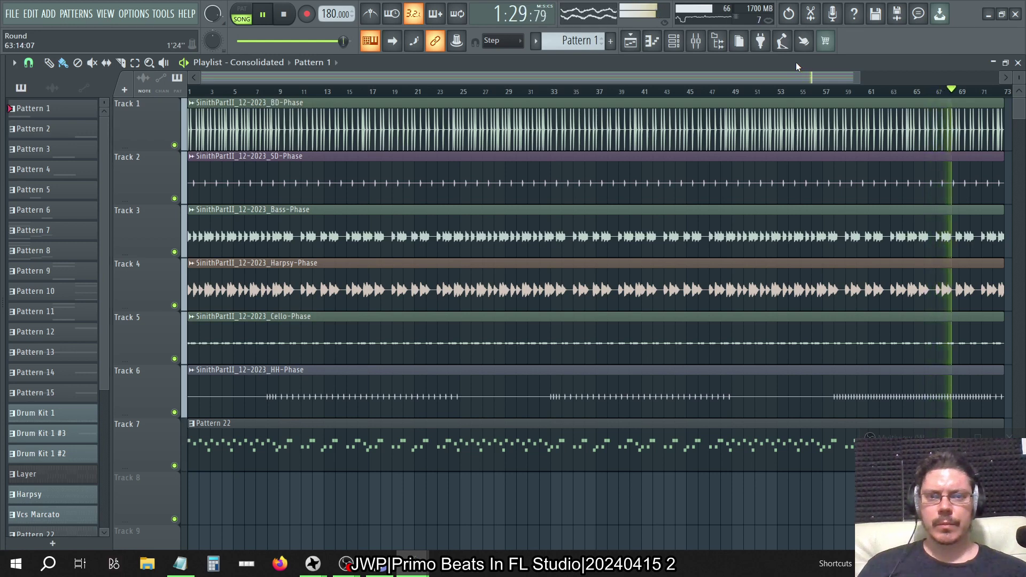
pyautogui.click(994, 63)
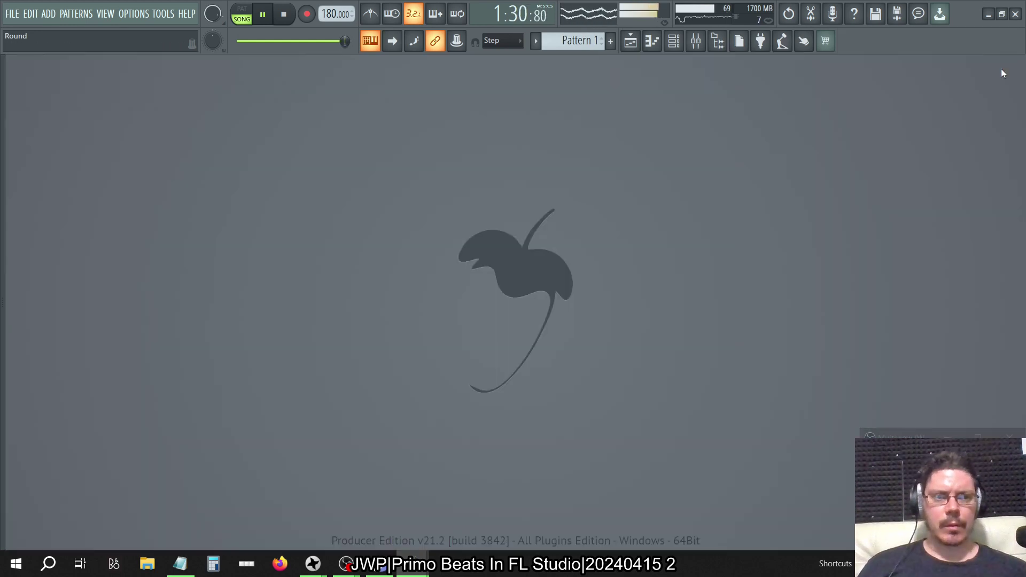
# Reopen Ozone 9 from the mixer's Master track, stop playback, turn off Learn Threshold, and close the plugin.
pyautogui.click(695, 42)
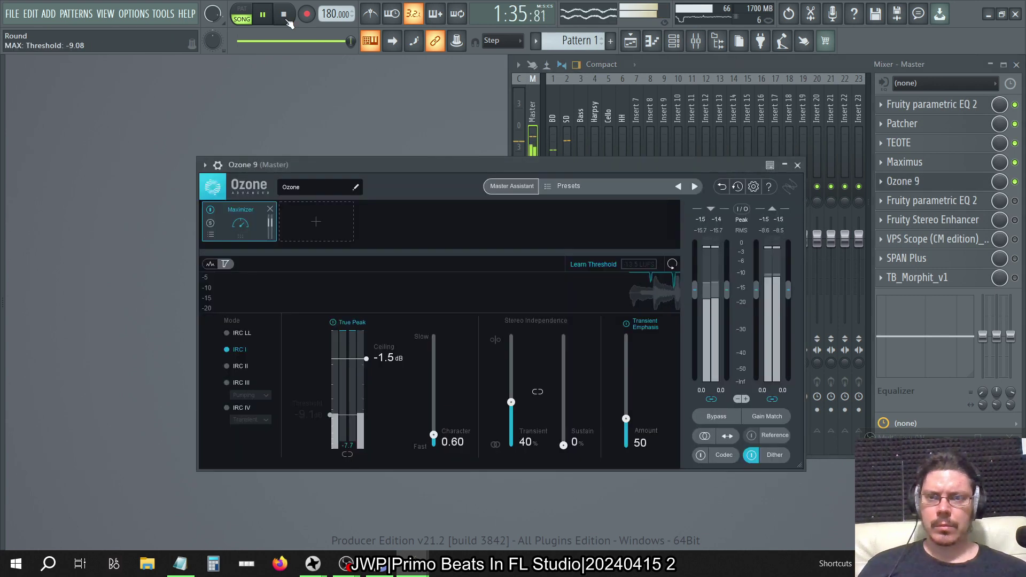
pyautogui.click(285, 17)
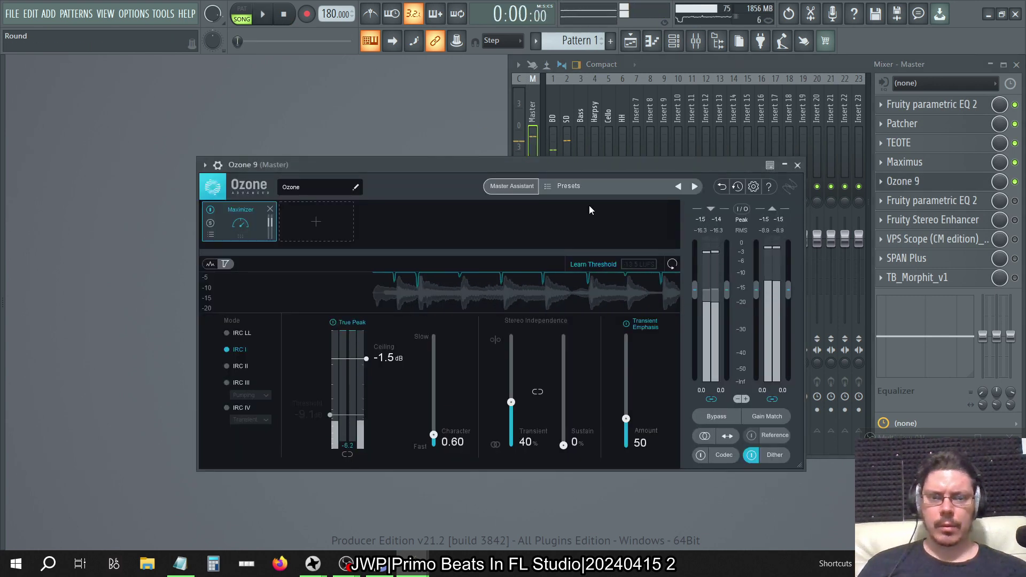
pyautogui.click(600, 262)
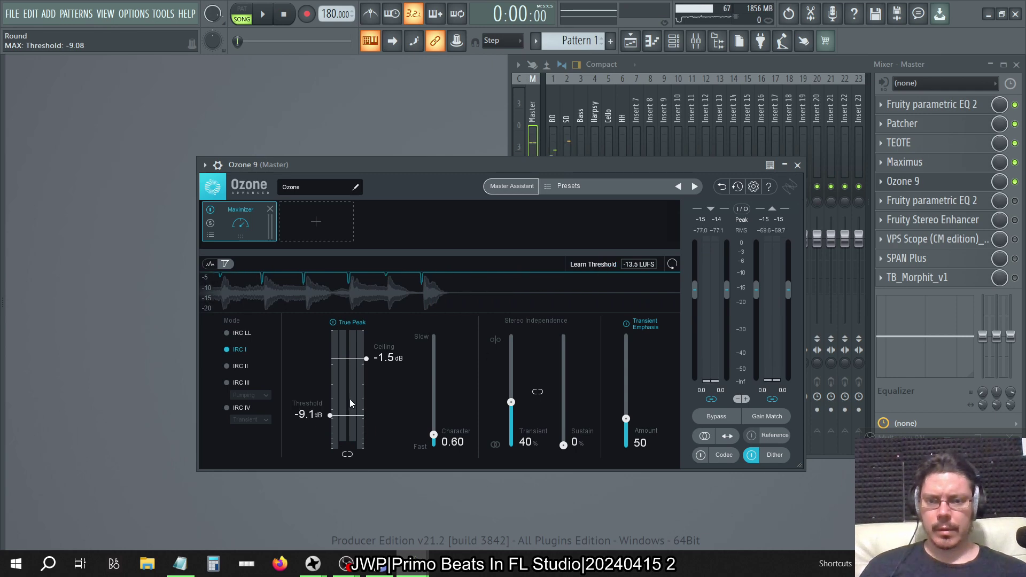
pyautogui.click(797, 165)
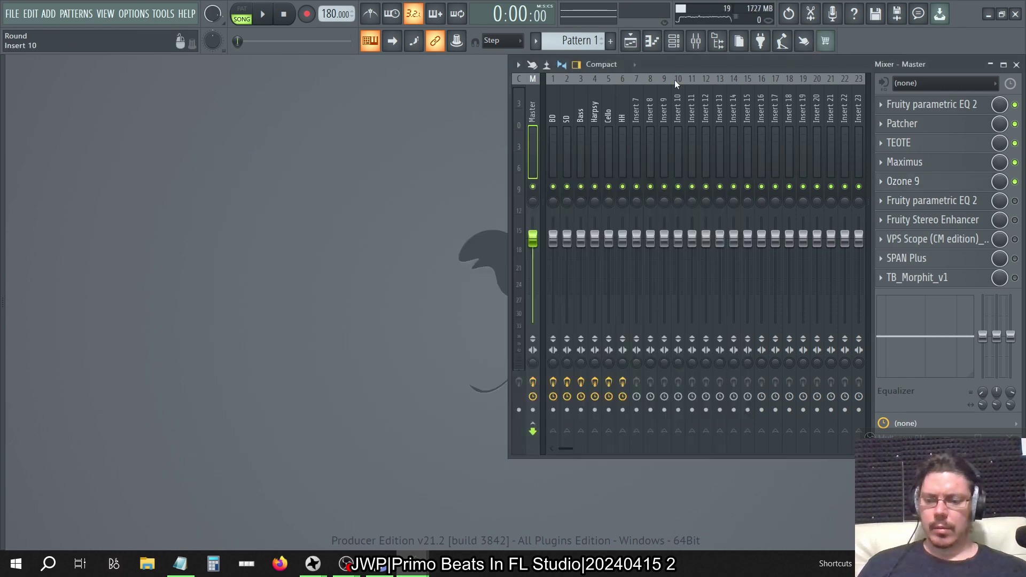
# Save the project and render the full song as a Wave file, replacing Db15_5(Round)-2023.wav in the PreCuts folder.
pyautogui.hotkey('ctrl', 's')
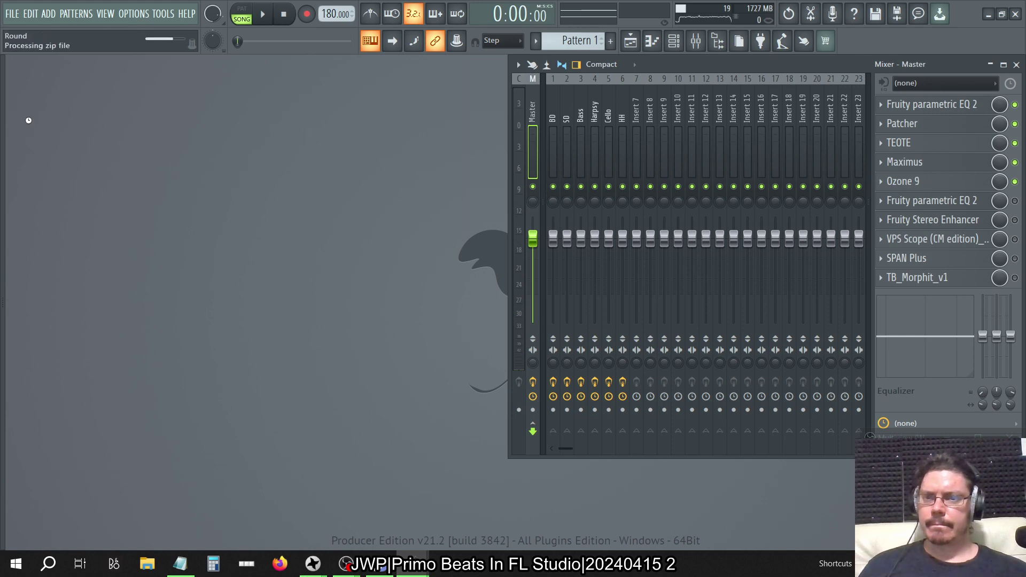
pyautogui.click(12, 15)
pyautogui.moveTo(31, 149)
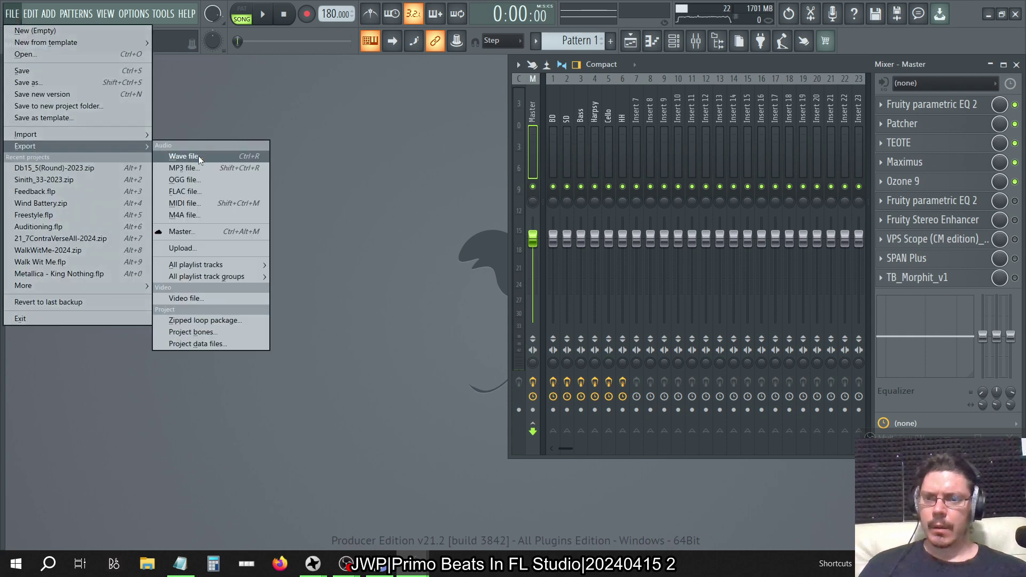
pyautogui.click(198, 156)
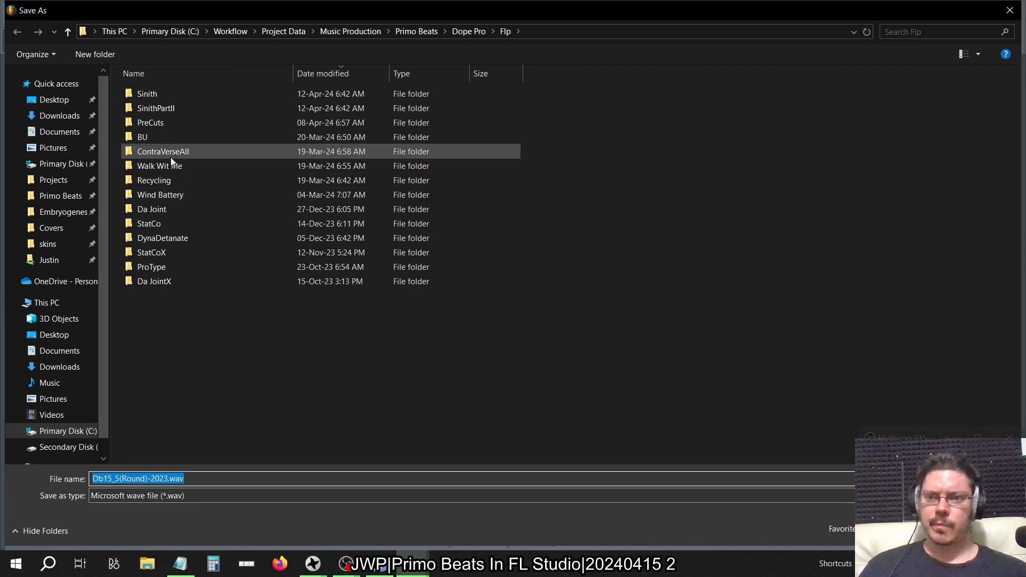
pyautogui.doubleClick(155, 123)
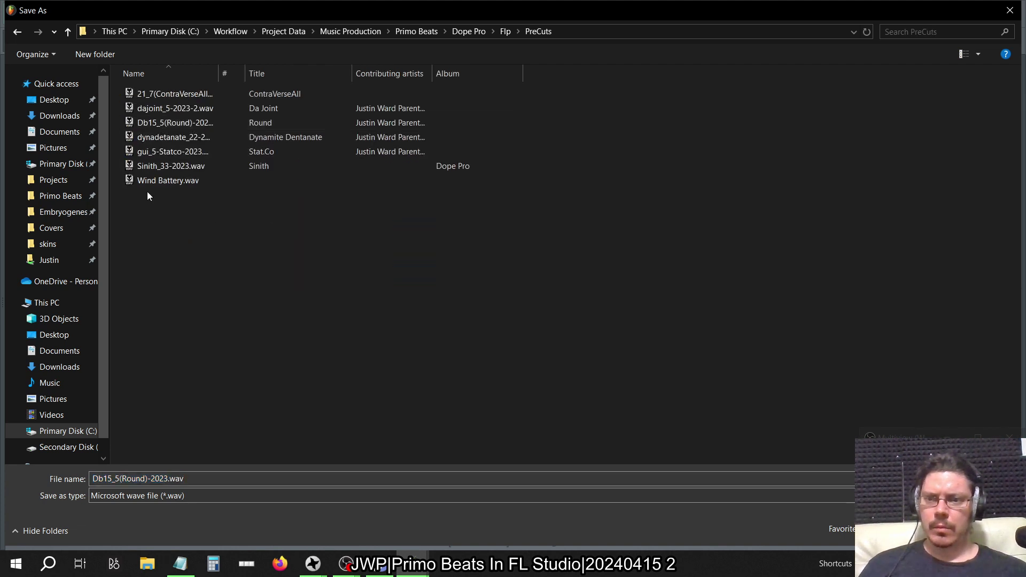
pyautogui.click(188, 121)
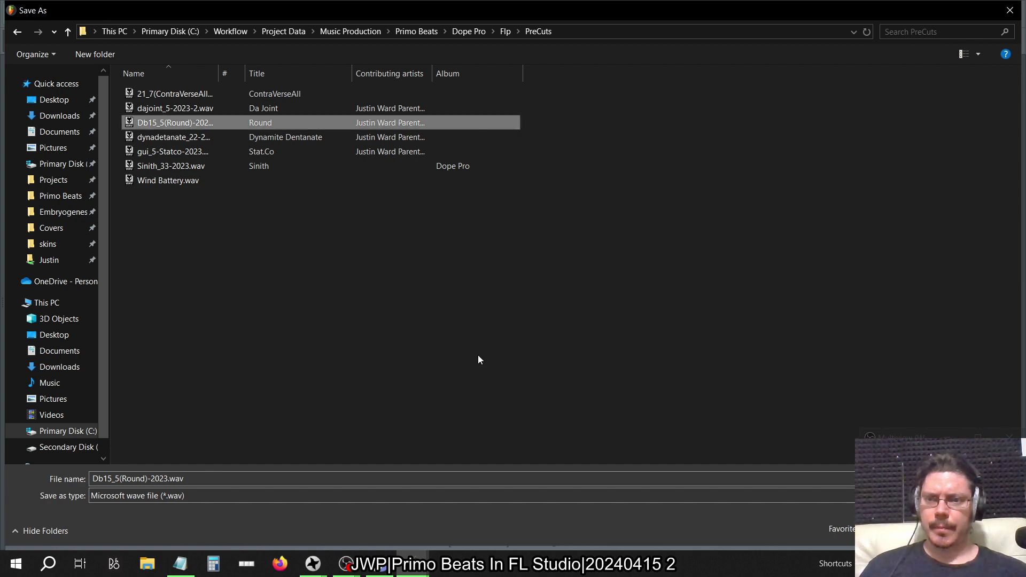
pyautogui.press('Tab')
pyautogui.press('Return')
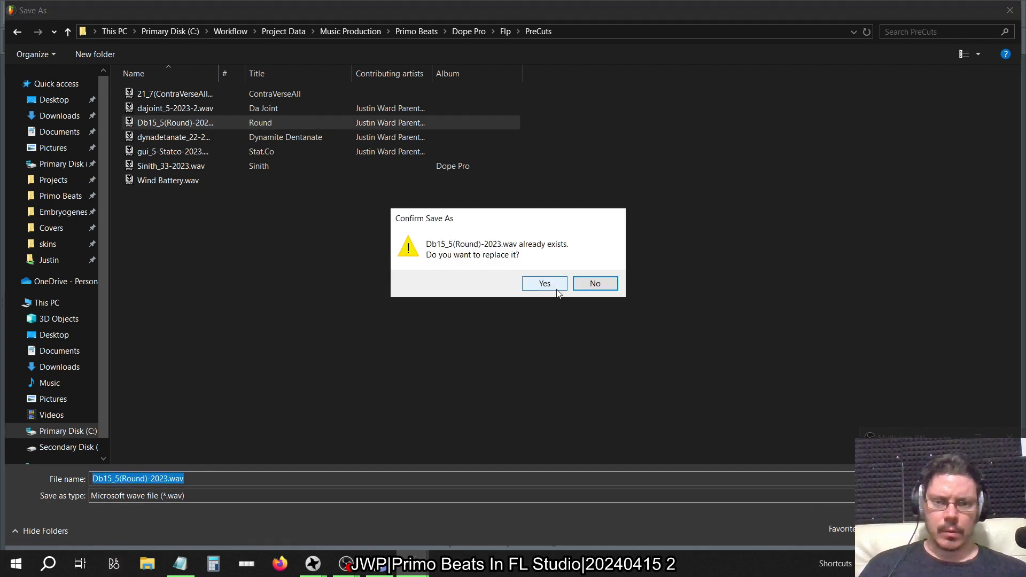
pyautogui.click(534, 283)
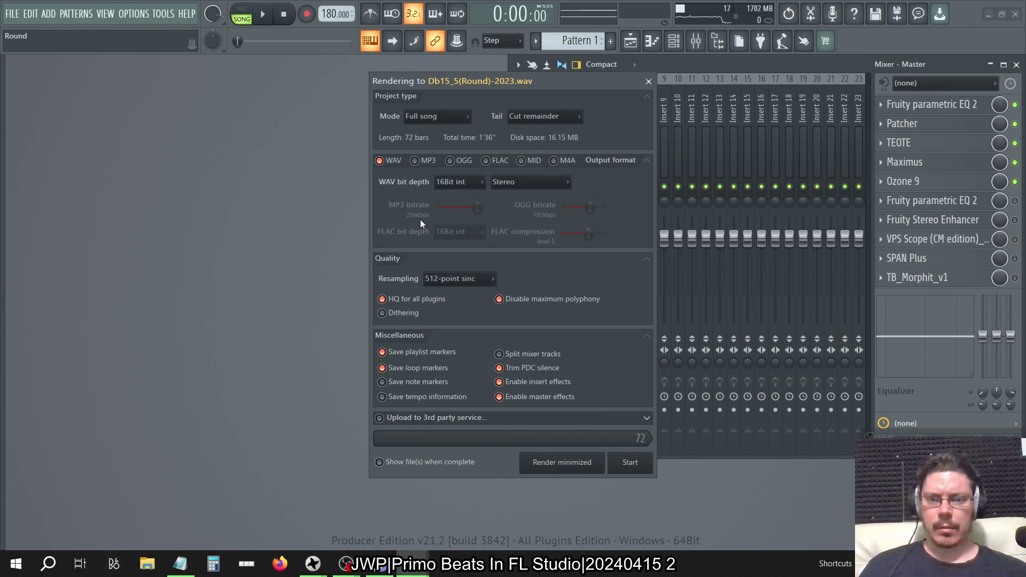
pyautogui.click(630, 465)
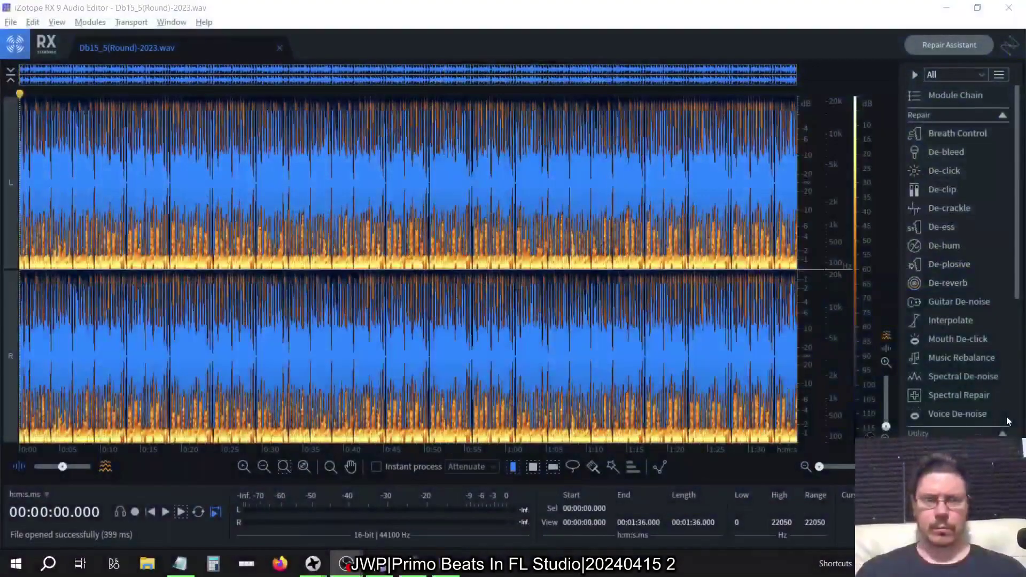
# Switch to iZotope RX 9 and review the Module Chain's Ozone 9 plug-in and Phase settings, closing the windows when done.
pyautogui.hotkey('alt', 'Tab')
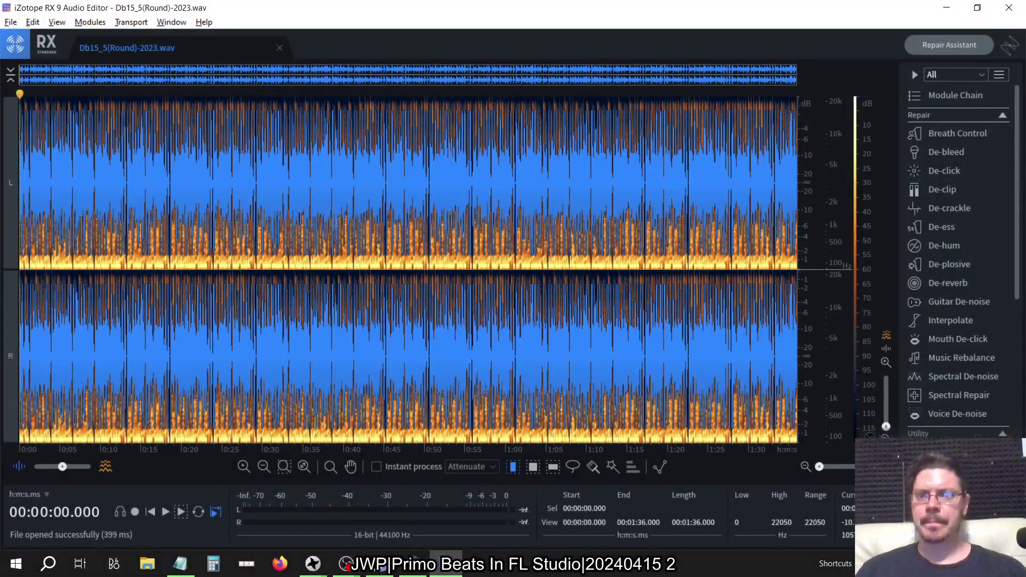
pyautogui.click(183, 23)
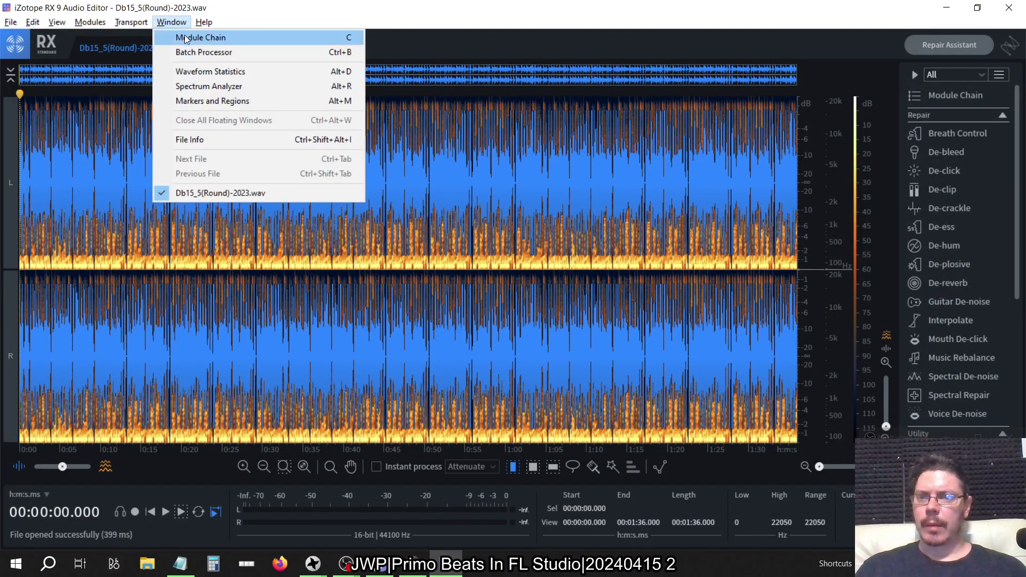
pyautogui.click(192, 36)
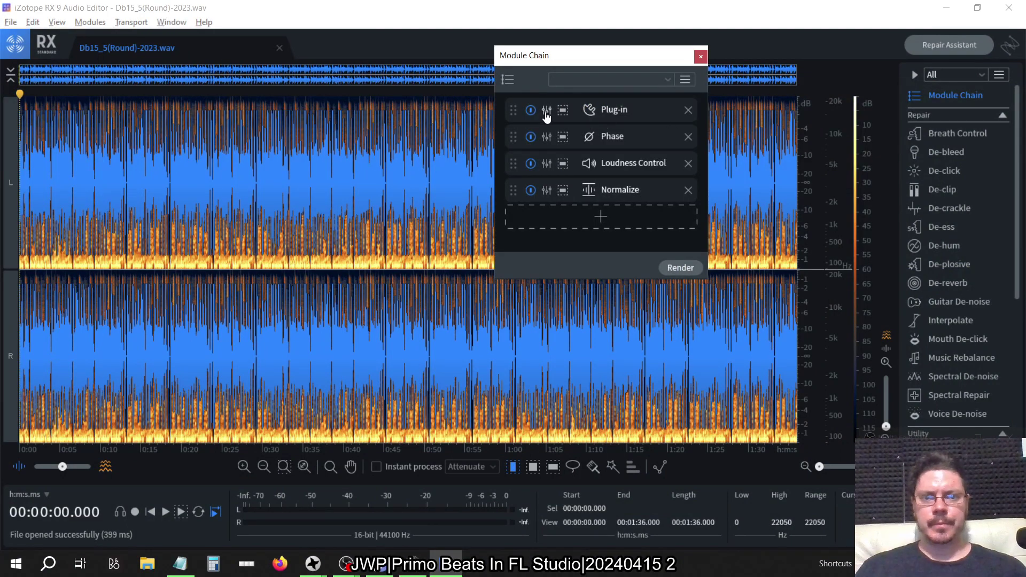
pyautogui.click(546, 109)
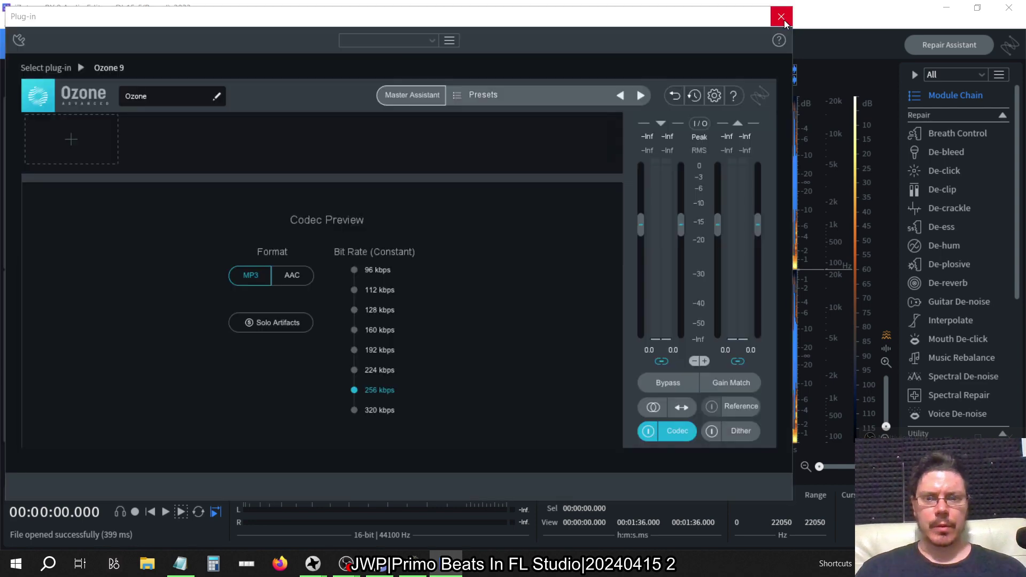
pyautogui.click(785, 18)
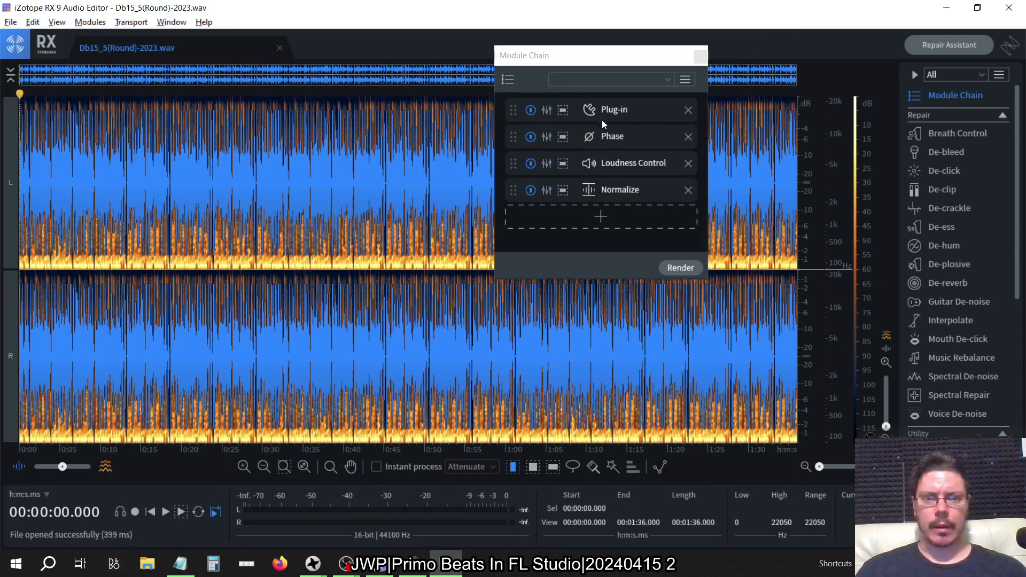
pyautogui.click(550, 137)
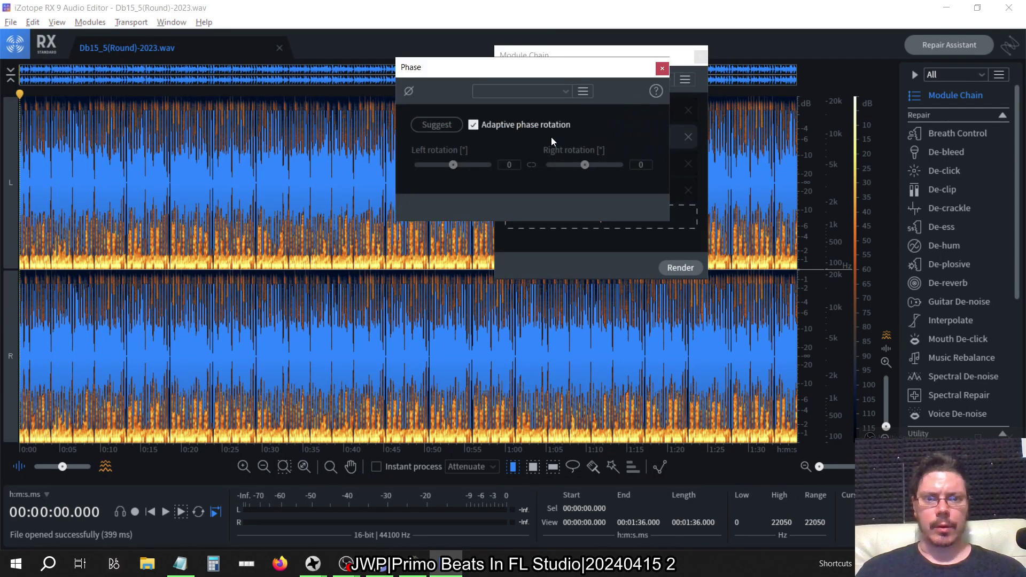
pyautogui.click(661, 69)
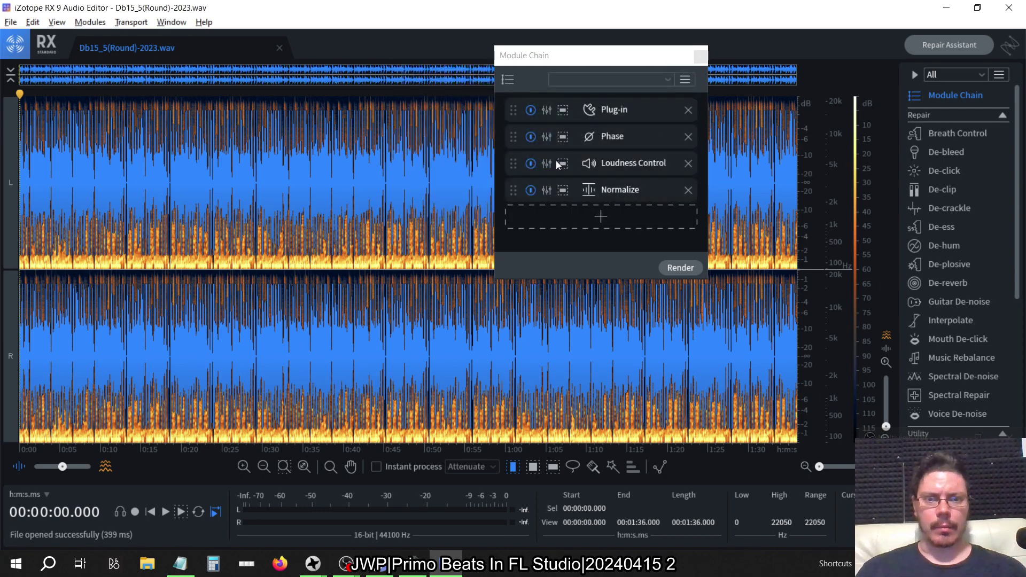
pyautogui.click(700, 56)
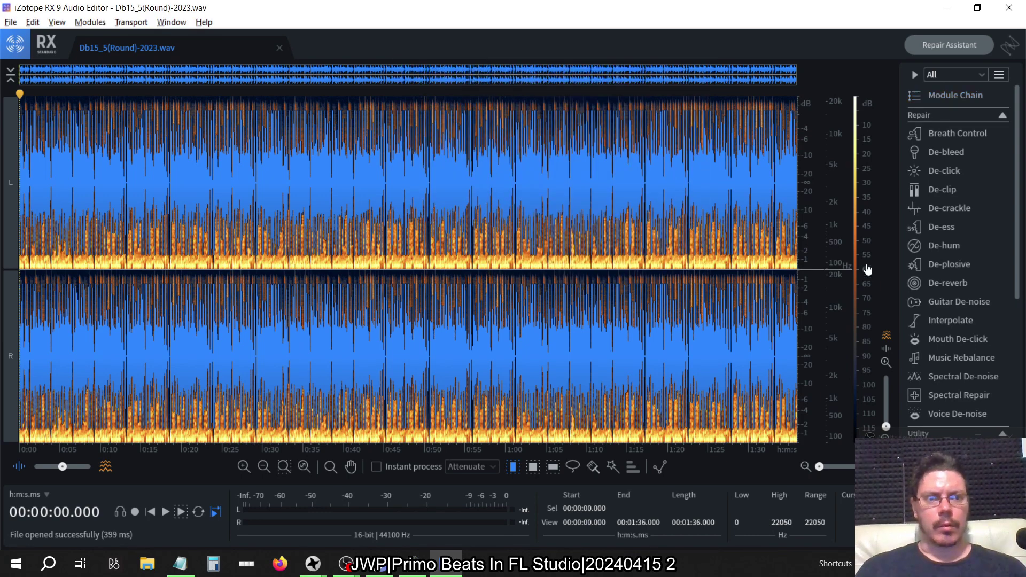
# Check the rendered file's peak and loudness levels in Waveform Statistics, and close the window.
pyautogui.scroll(-5, 944, 217)
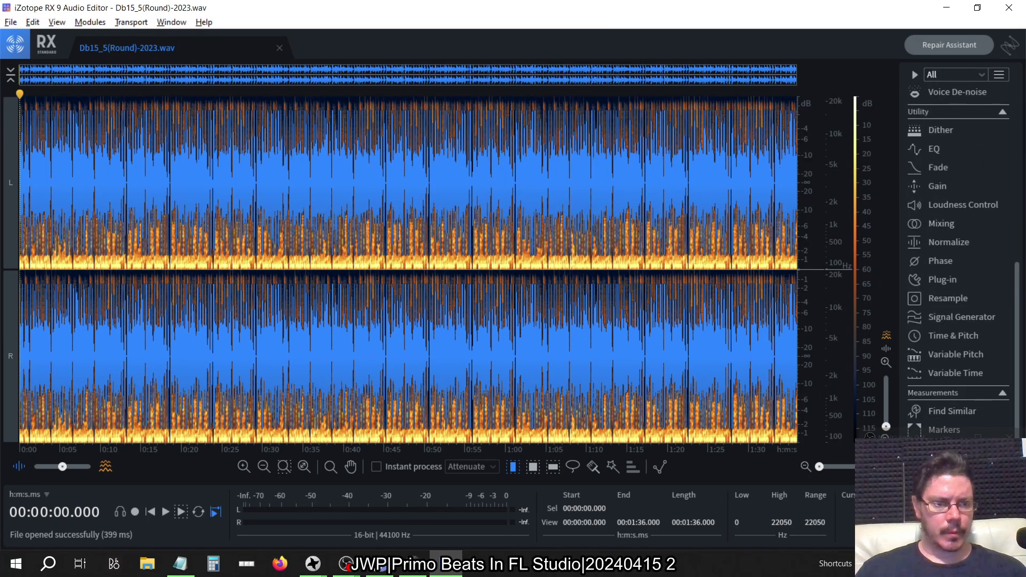
pyautogui.click(951, 448)
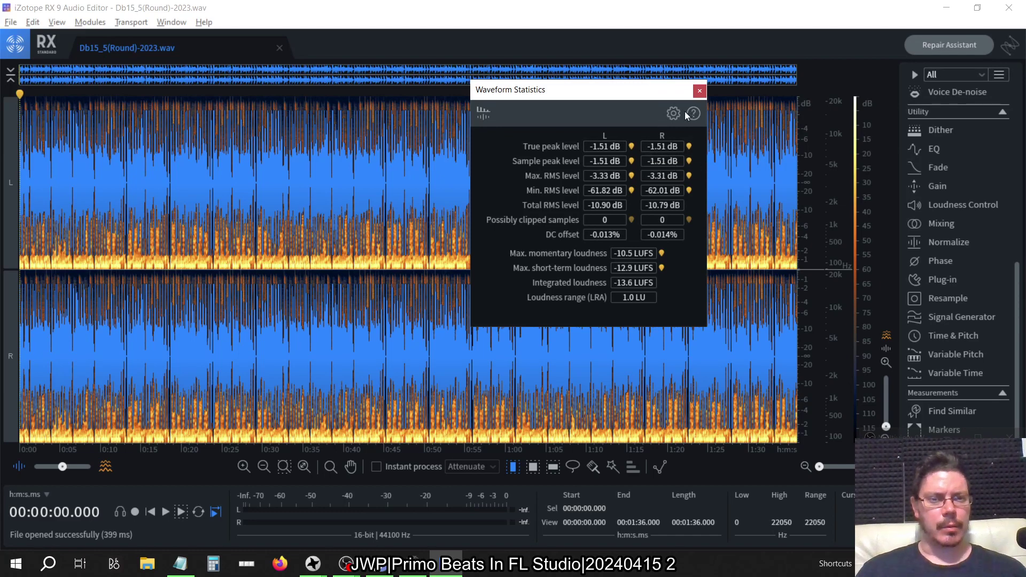
pyautogui.click(699, 92)
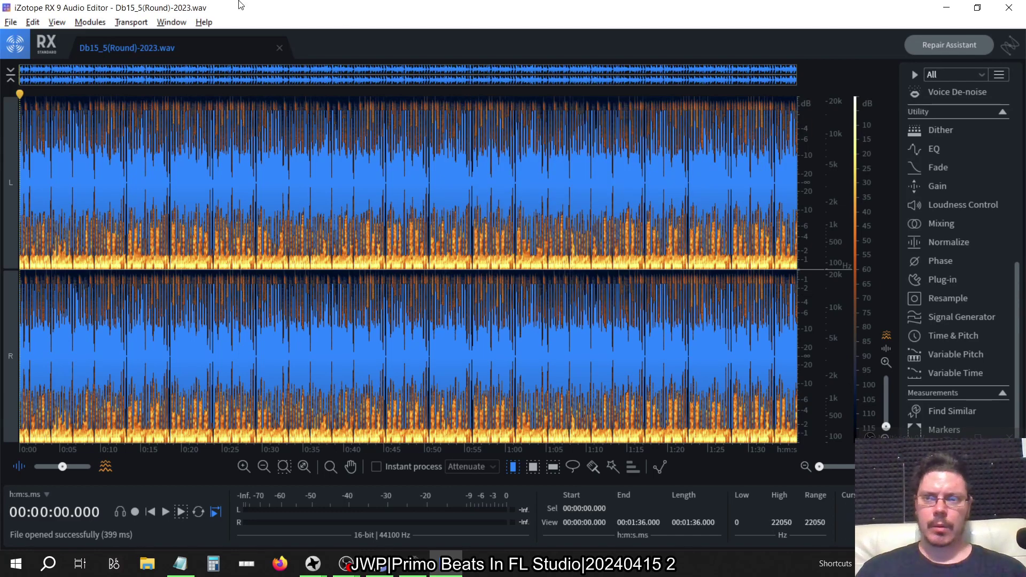
# Render the Module Chain of Plug-in, Phase, Loudness Control and Normalize on the whole file, and close the chain window.
pyautogui.click(175, 24)
pyautogui.click(200, 38)
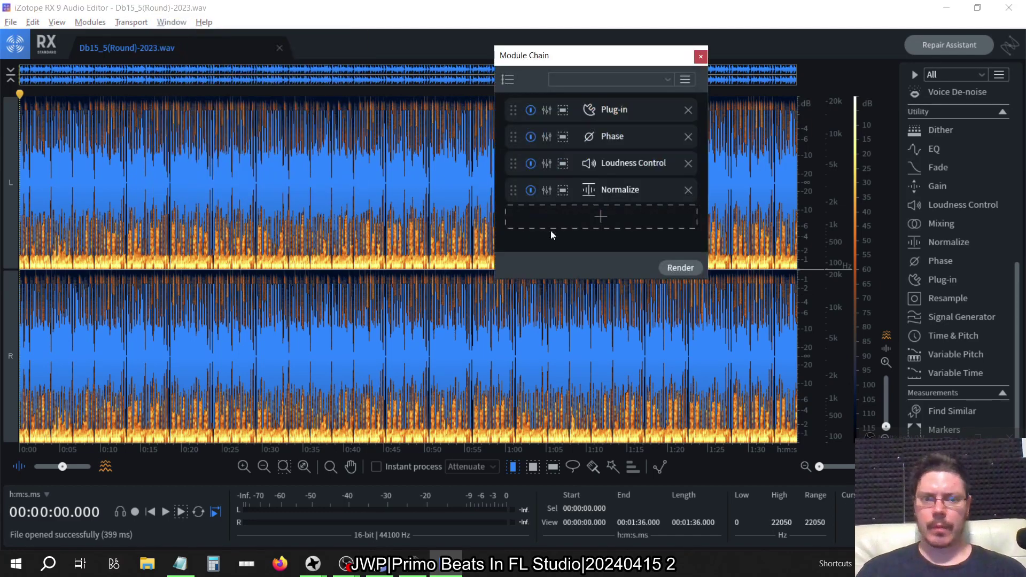
pyautogui.click(678, 268)
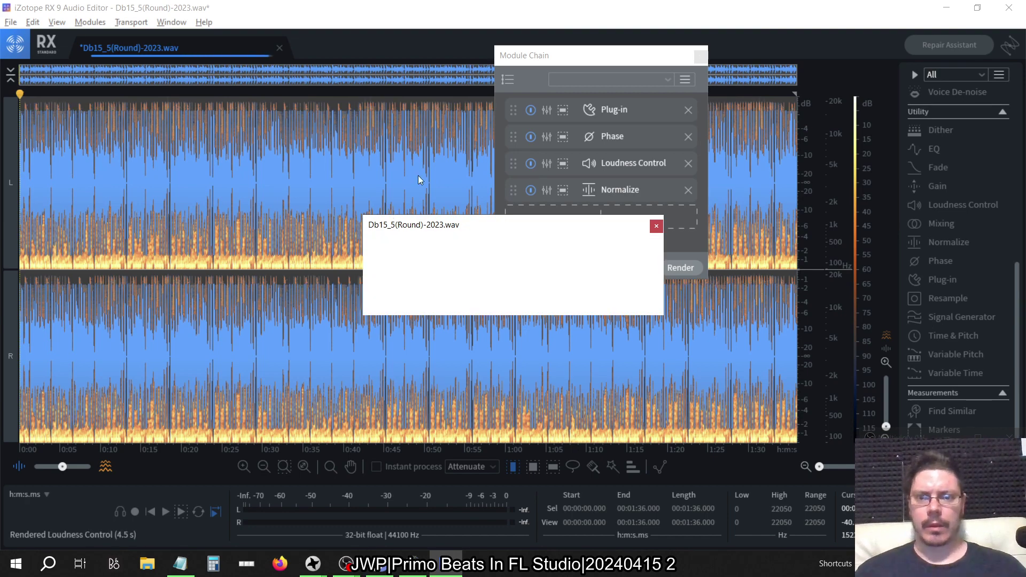
pyautogui.click(700, 55)
# Export the processed audio as a 256 kbps constant bit rate MP3, replacing Db15_5(Round)-2023.mp3 in the PreCuts folder.
pyautogui.click(11, 22)
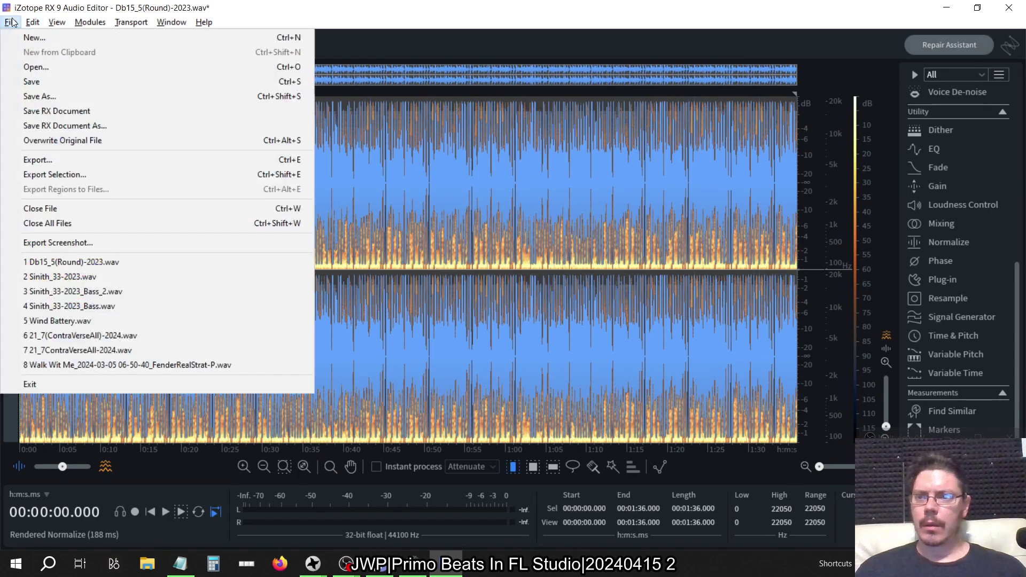
pyautogui.click(50, 161)
pyautogui.click(610, 216)
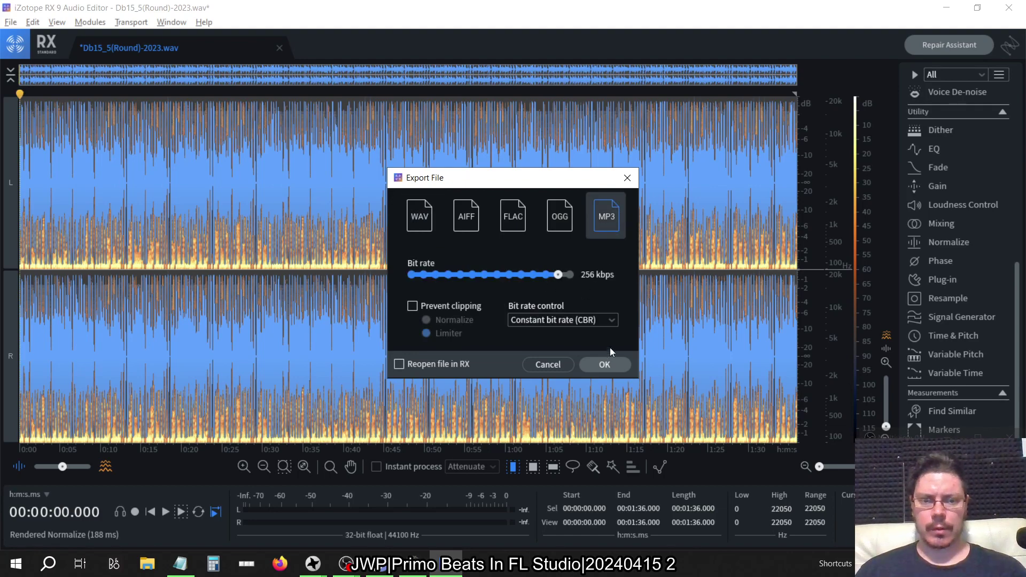
pyautogui.click(606, 364)
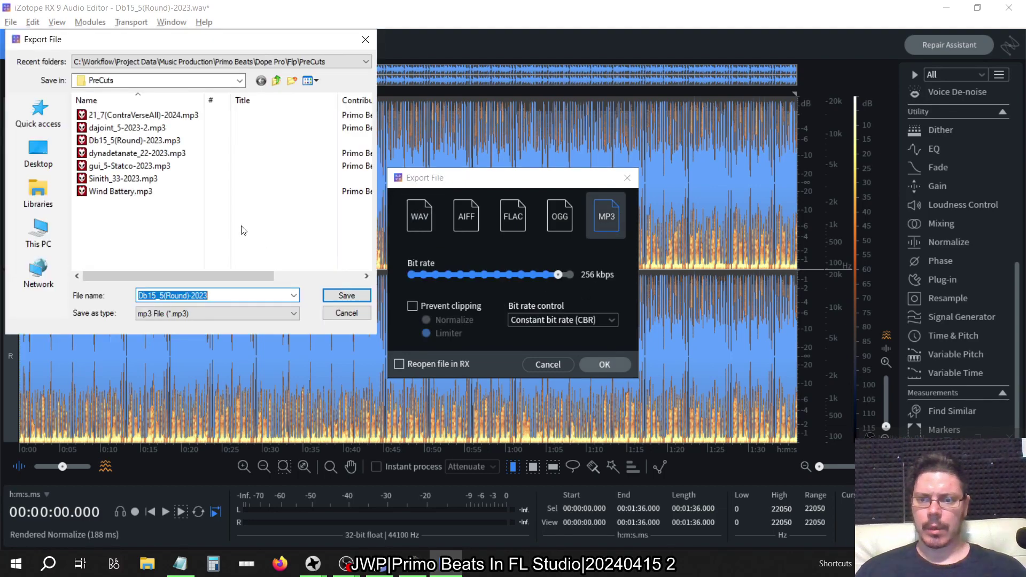
pyautogui.click(351, 295)
pyautogui.click(528, 330)
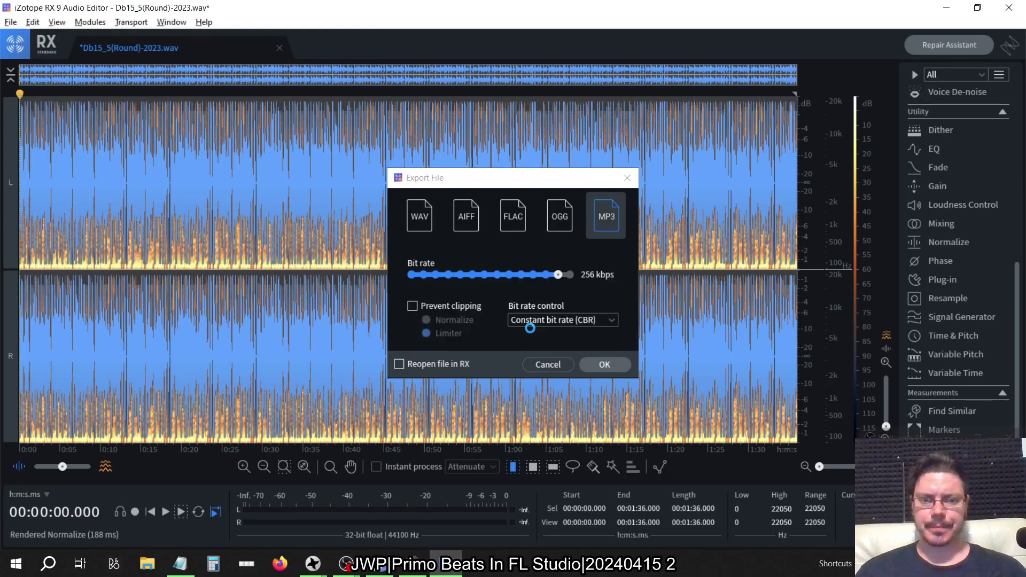